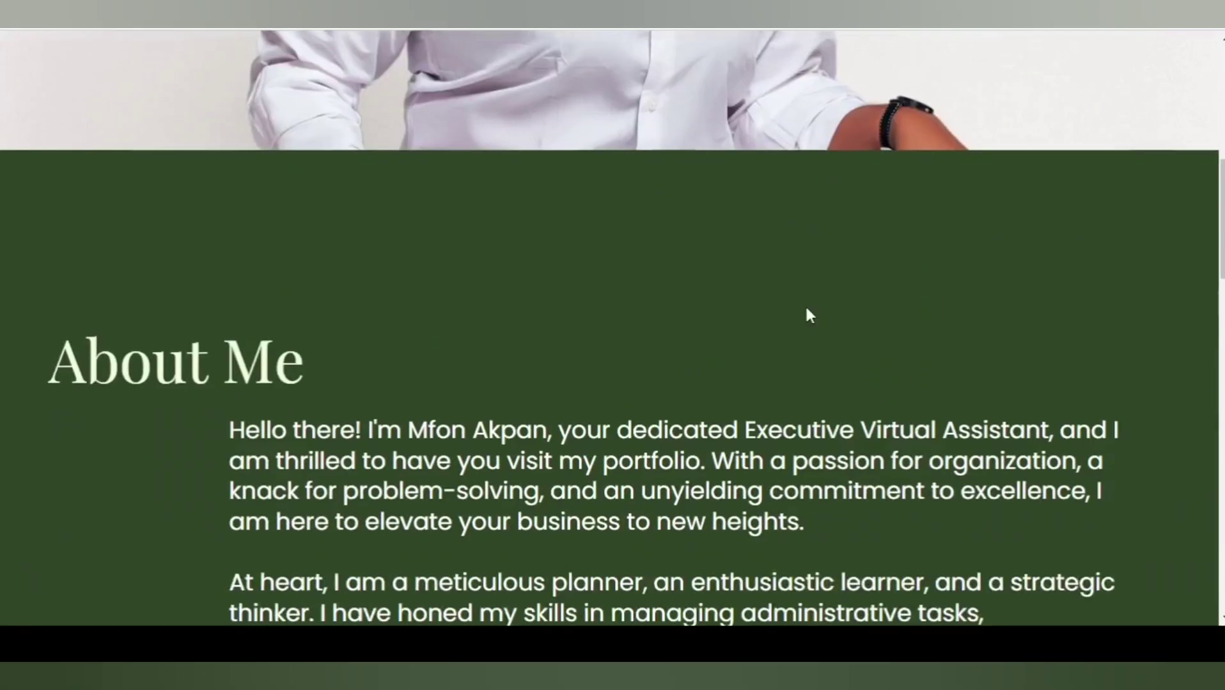
pyautogui.scroll(-4, 809, 316)
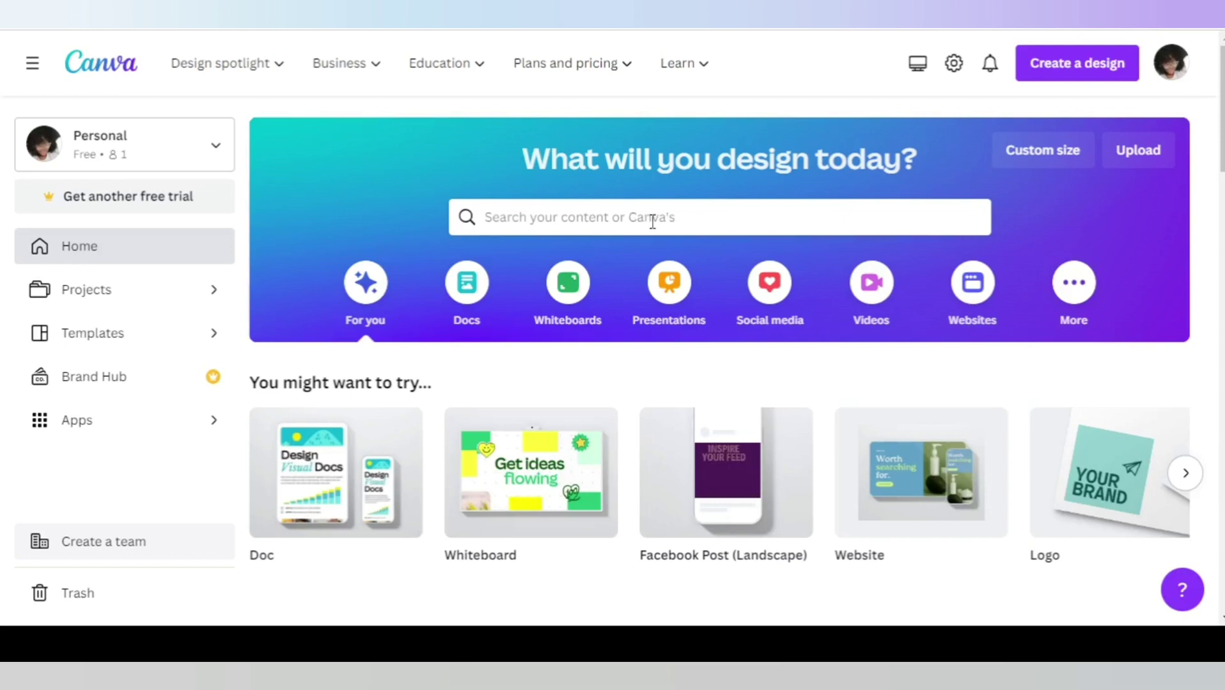
# Search Canva's templates for 'WEBSITE' from the home search box.
pyautogui.click(650, 223)
pyautogui.write('WEBSITE')
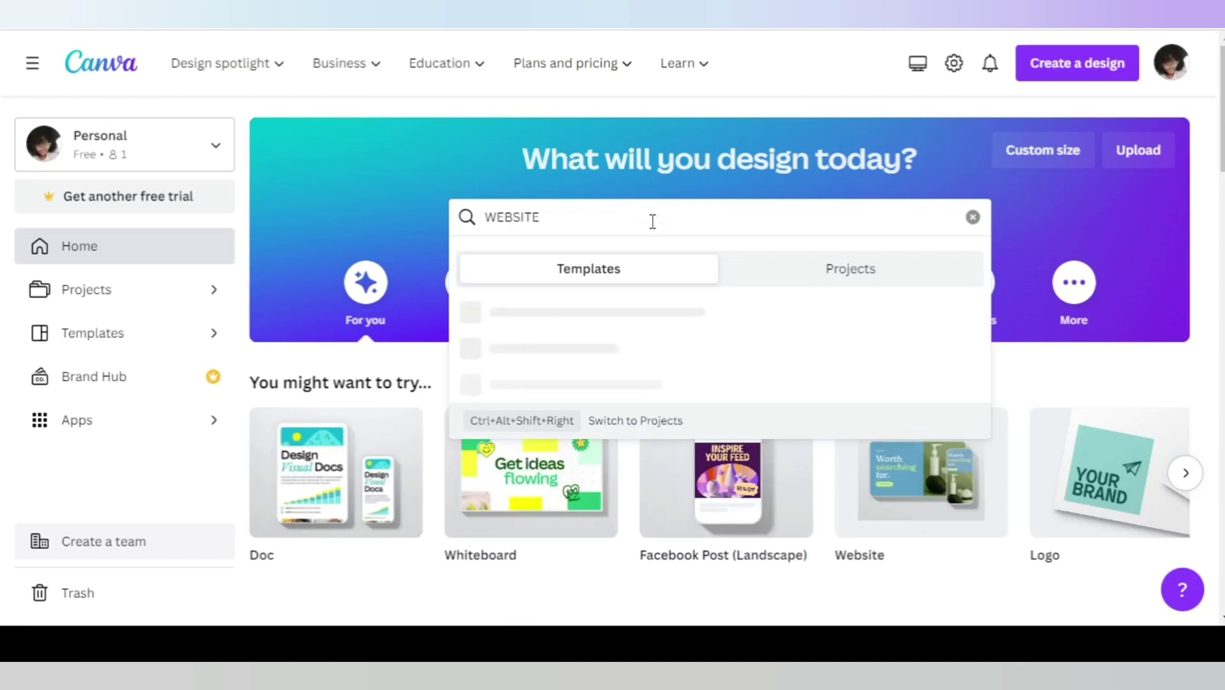
pyautogui.press('Return')
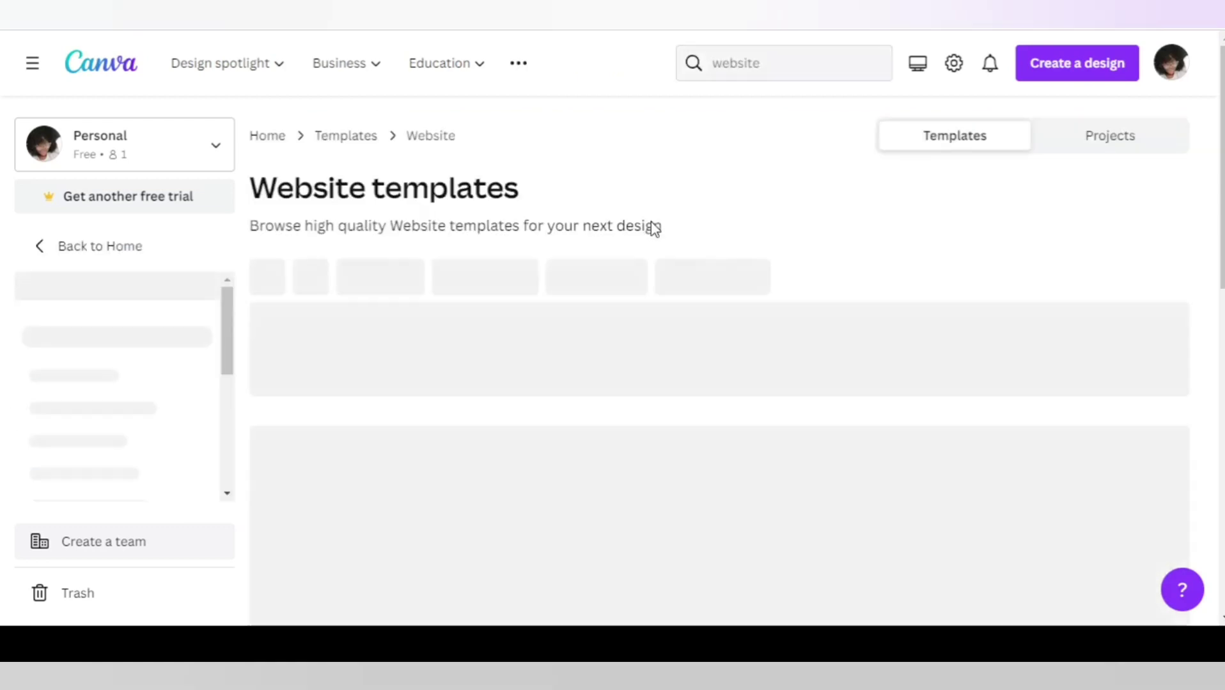
# Scroll through the grid of website template results.
pyautogui.scroll(-5, 710, 275)
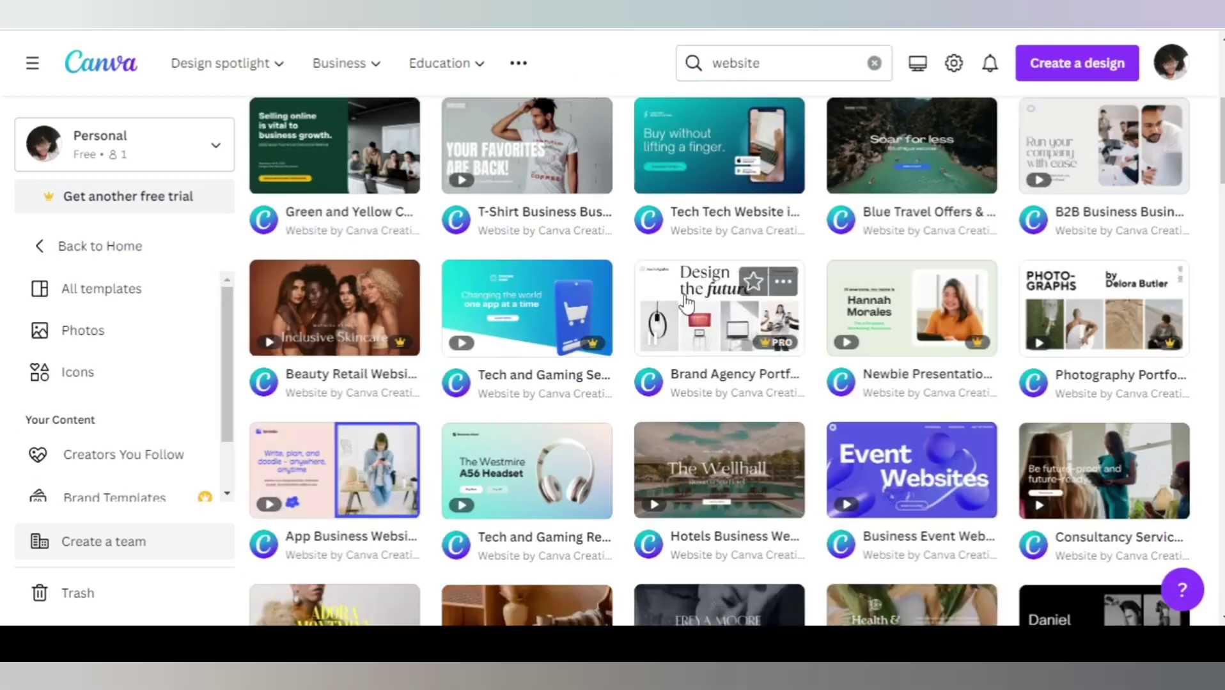
pyautogui.scroll(3, 651, 305)
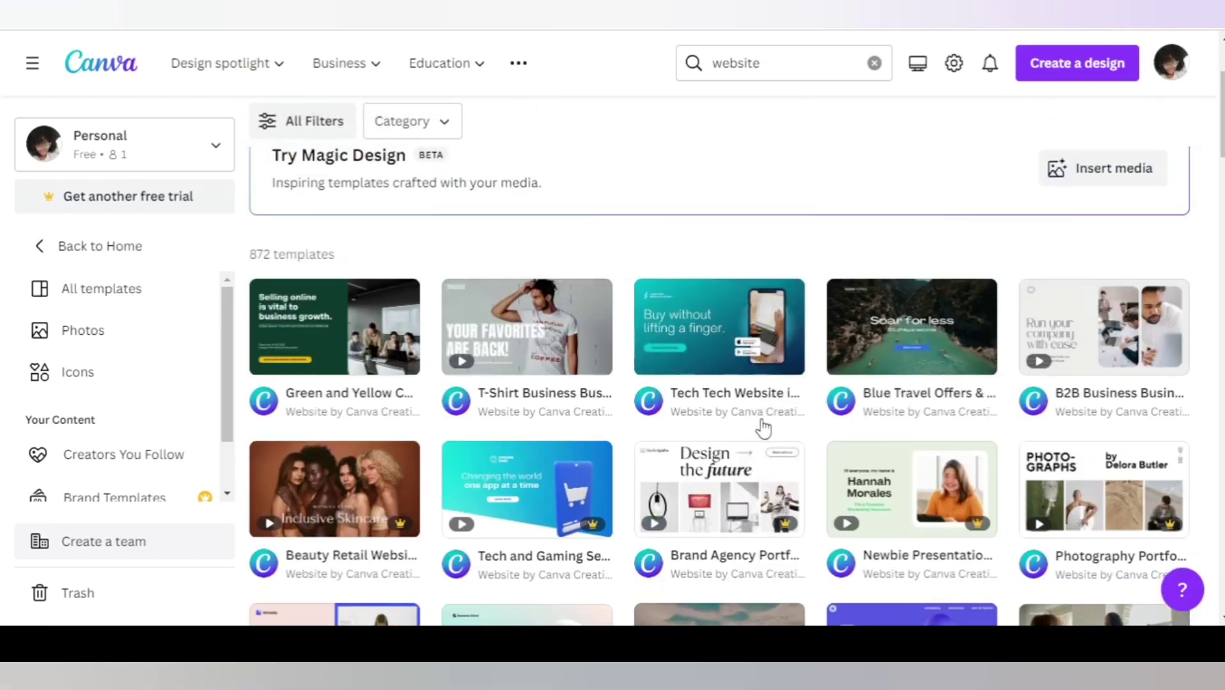
pyautogui.scroll(-2, 794, 288)
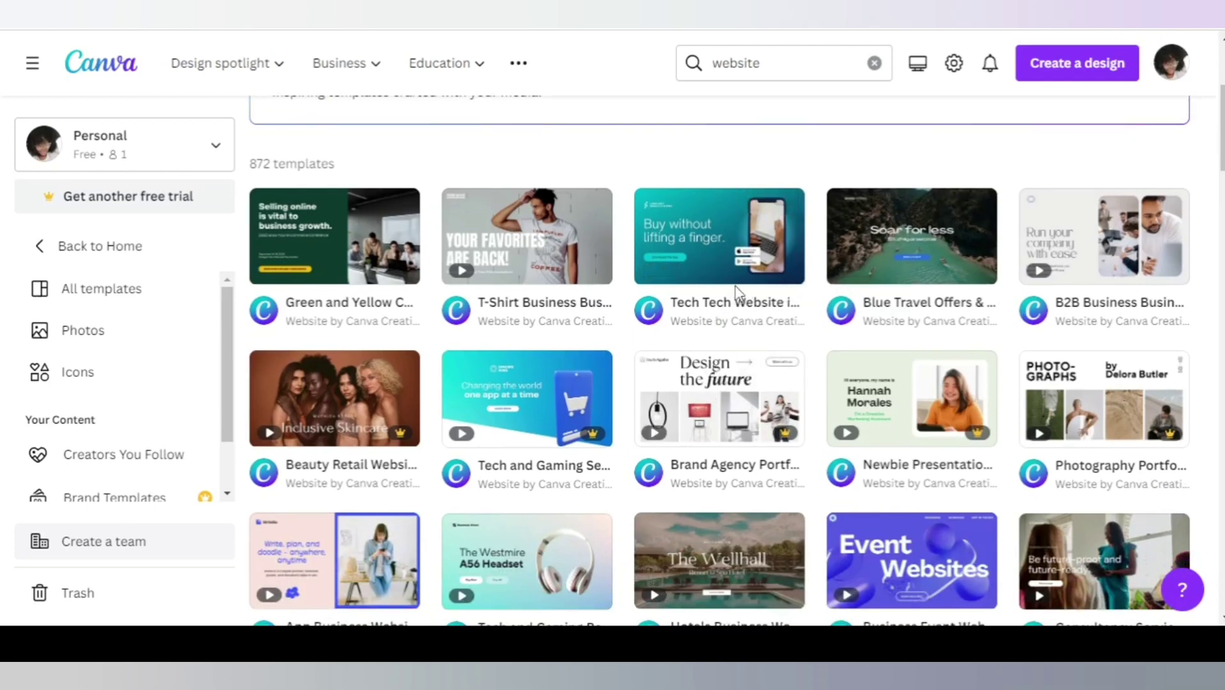
pyautogui.scroll(-5, 740, 294)
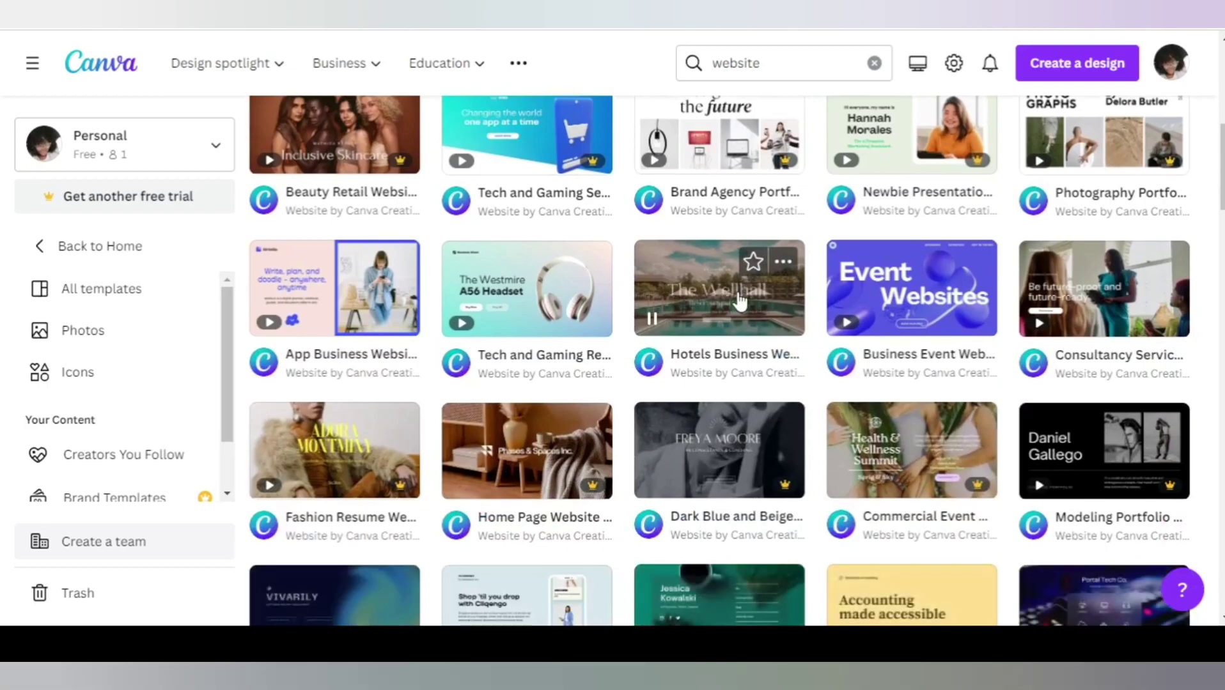
pyautogui.scroll(-3, 742, 297)
pyautogui.scroll(-20, 781, 286)
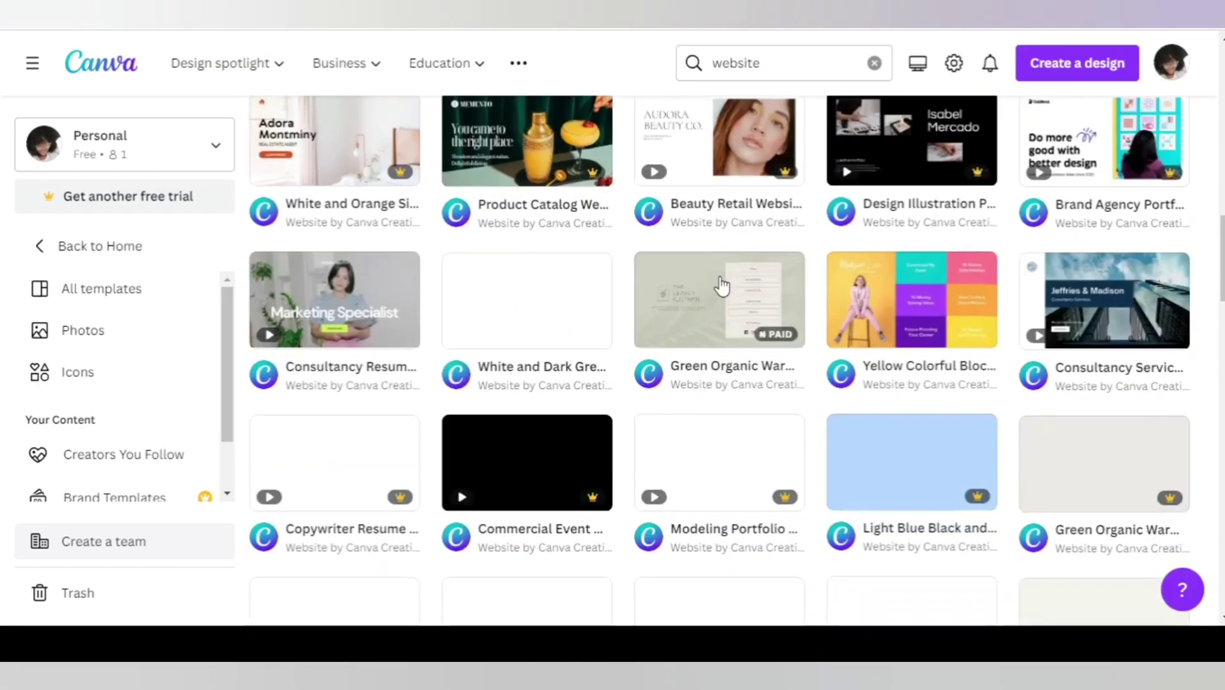
pyautogui.scroll(-8, 720, 284)
pyautogui.scroll(-6, 767, 360)
pyautogui.scroll(-3, 767, 359)
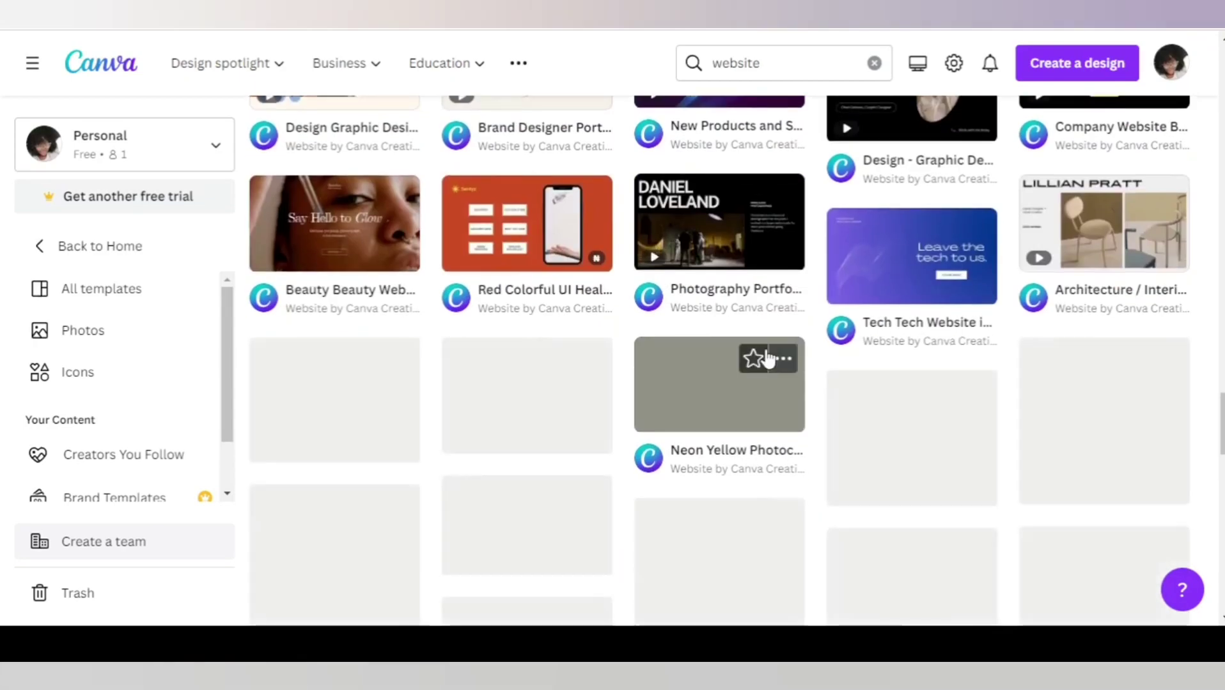
pyautogui.scroll(-8, 767, 359)
pyautogui.scroll(-8, 767, 359)
pyautogui.scroll(-6, 770, 357)
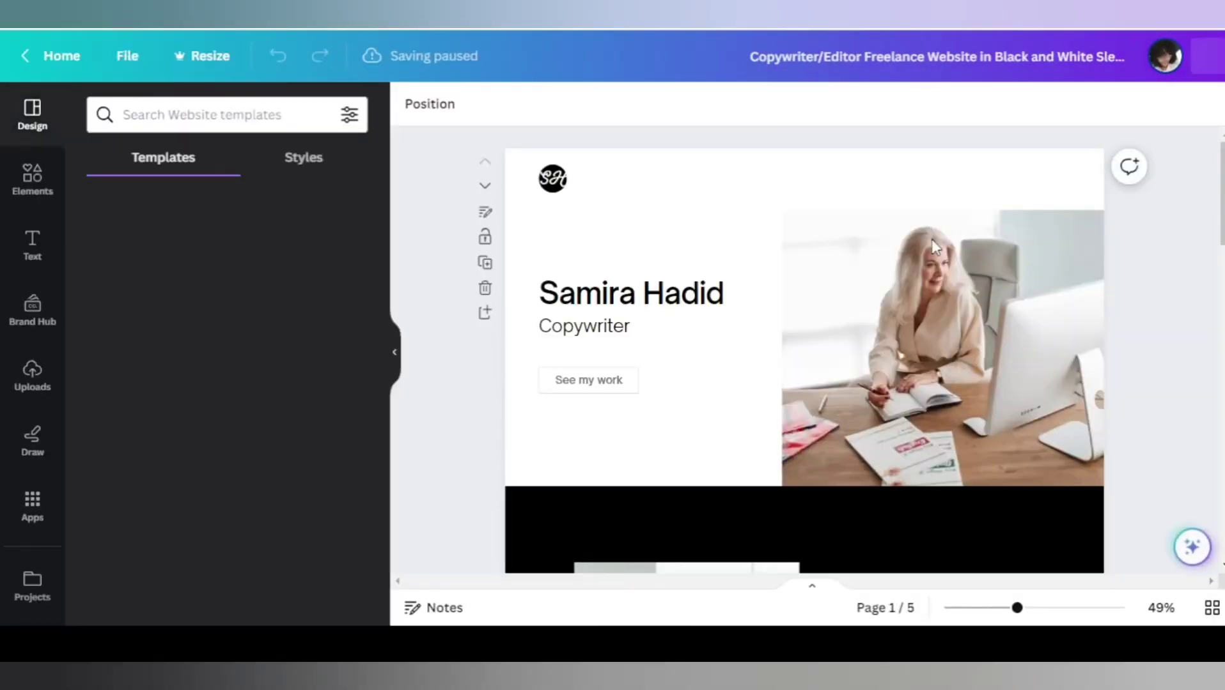
# Hide the side panel and delete the SH logo's lettering and black circle from page one.
pyautogui.click(394, 352)
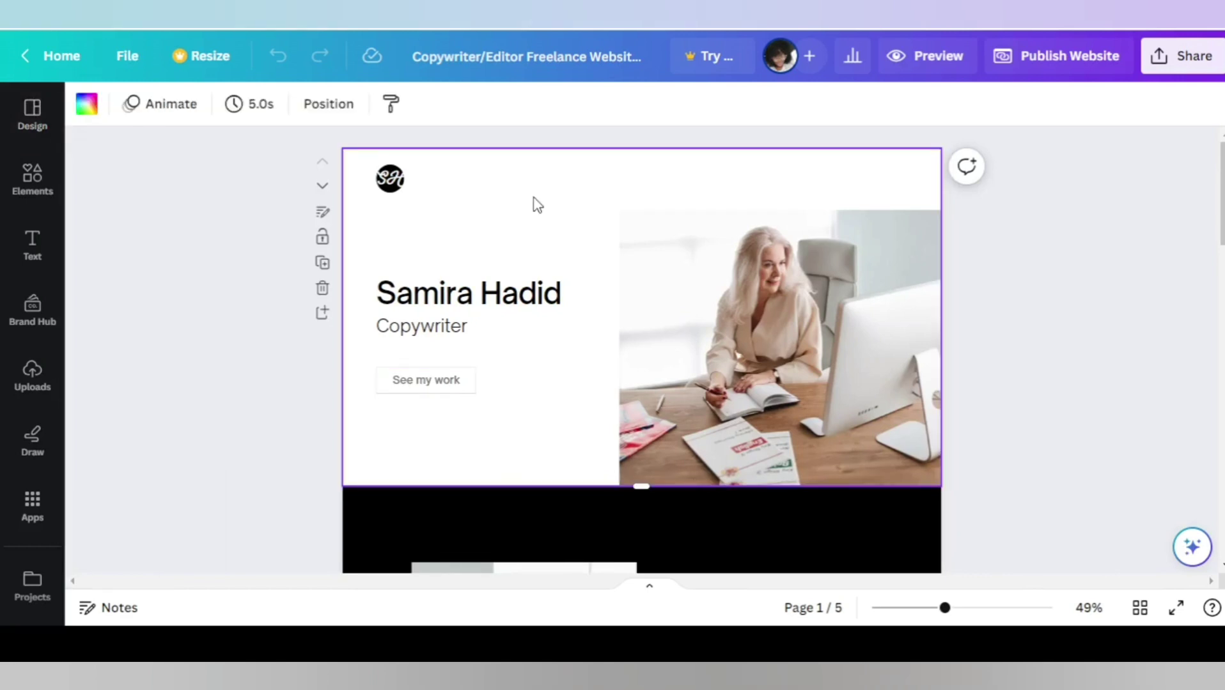
pyautogui.click(388, 187)
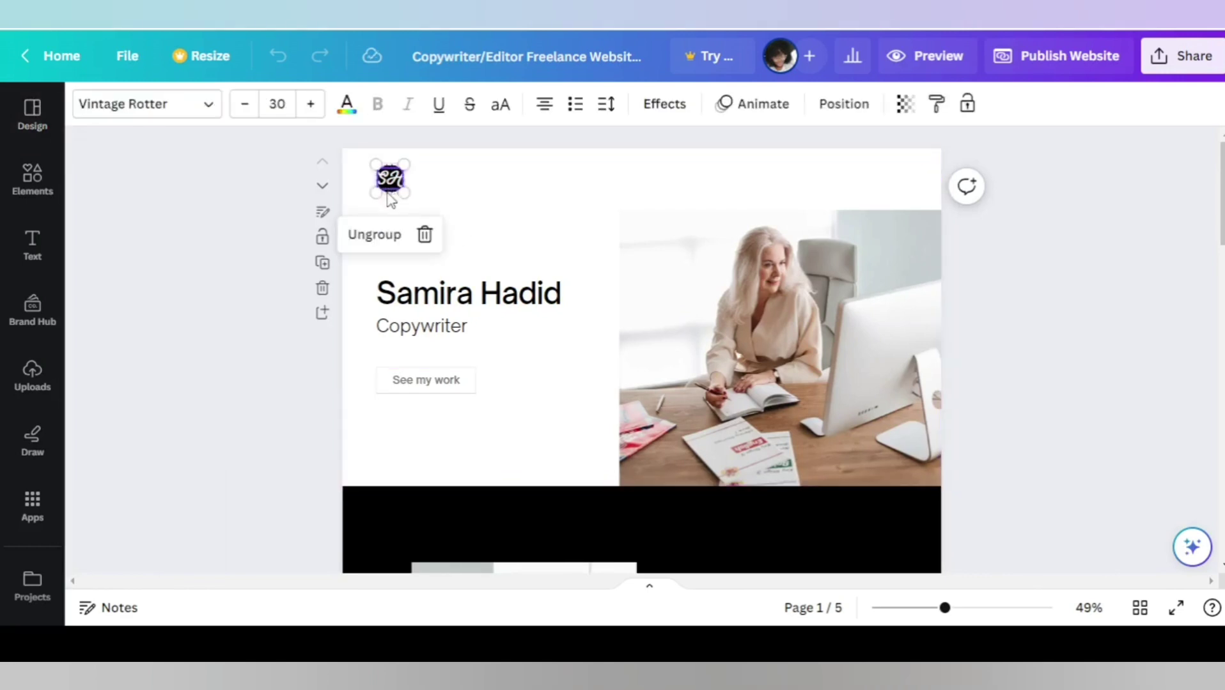
pyautogui.click(425, 238)
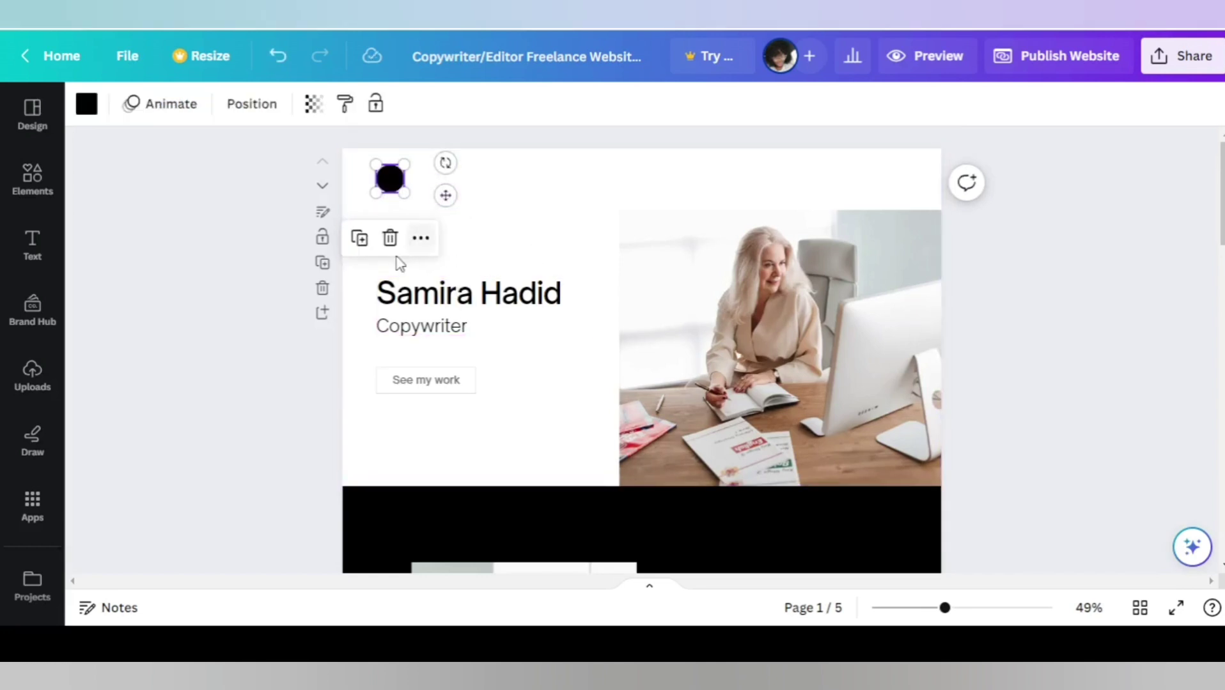
pyautogui.click(389, 238)
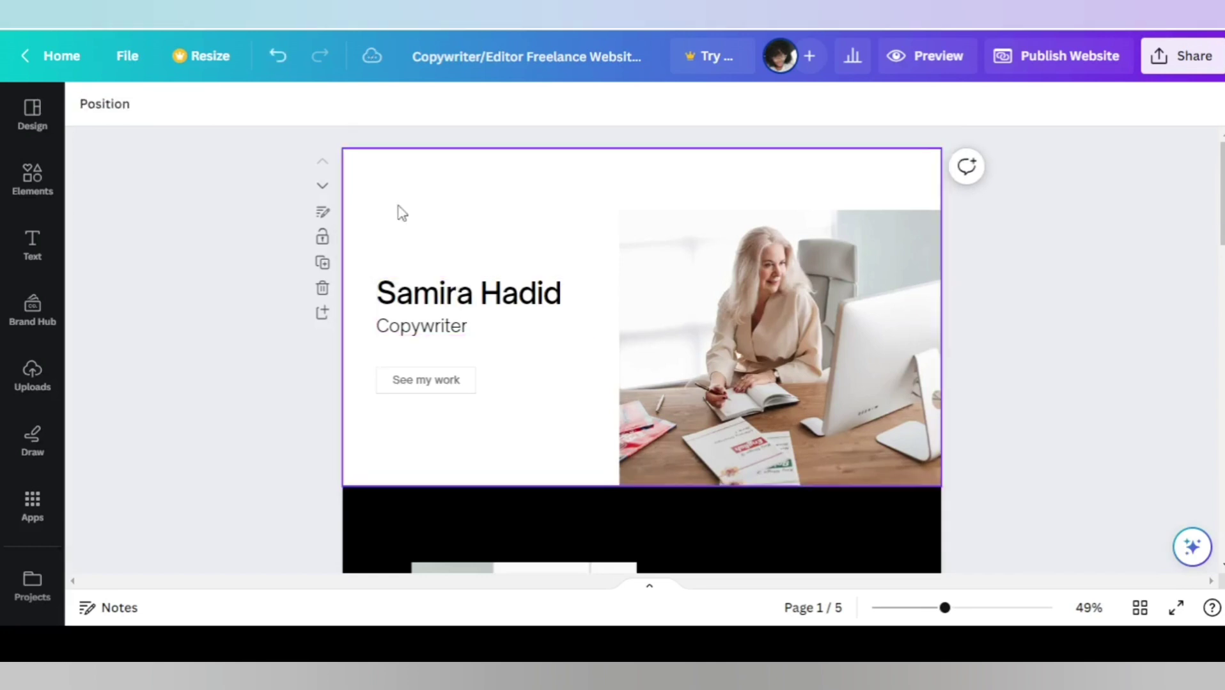
# Drag the uploaded monogram logo onto page one, shrink it, and move it top-left.
pyautogui.click(24, 389)
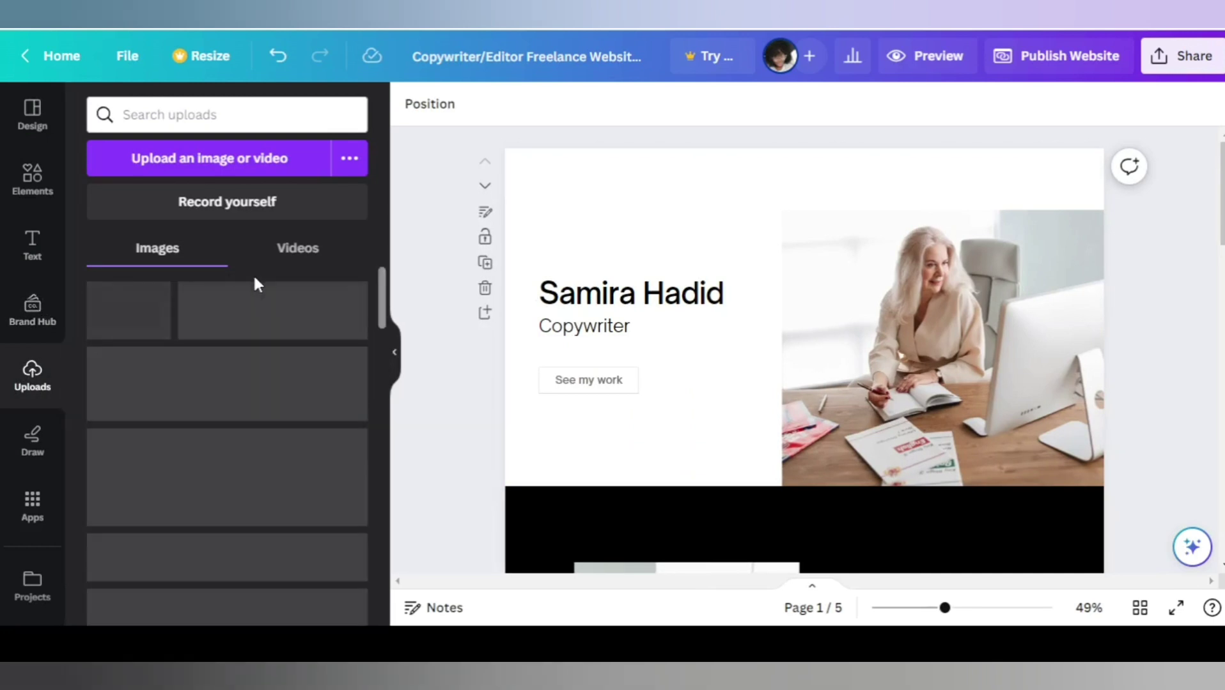
pyautogui.scroll(-10, 246, 421)
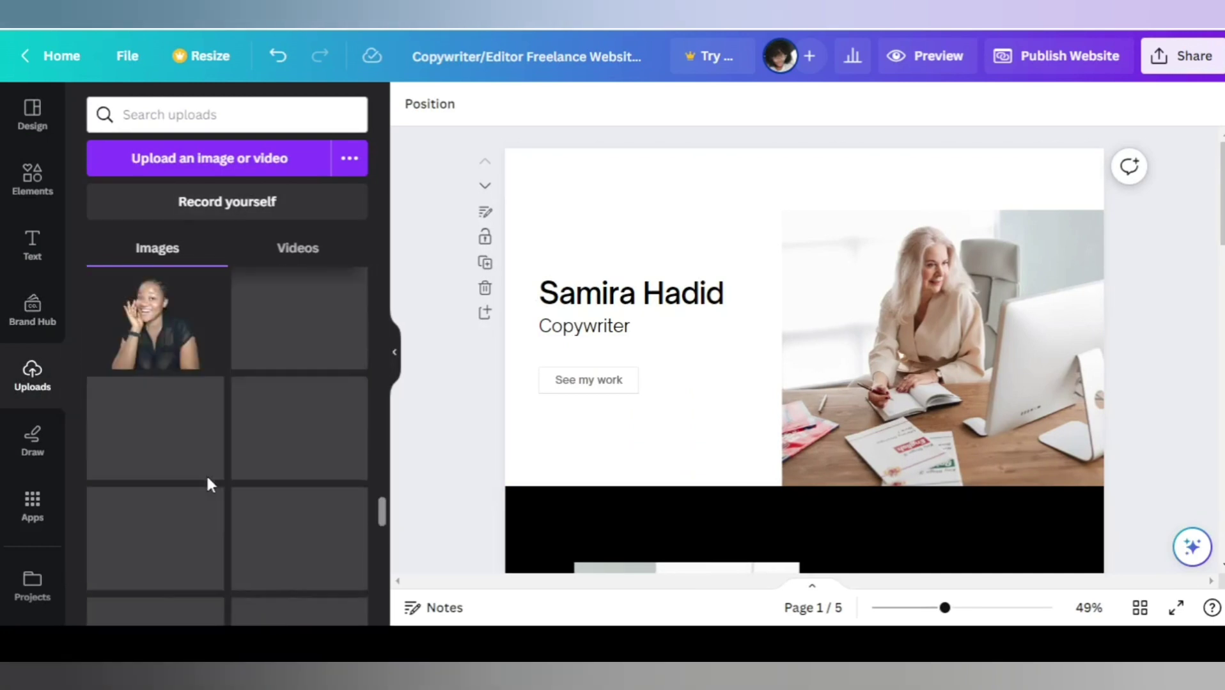
pyautogui.scroll(-5, 206, 474)
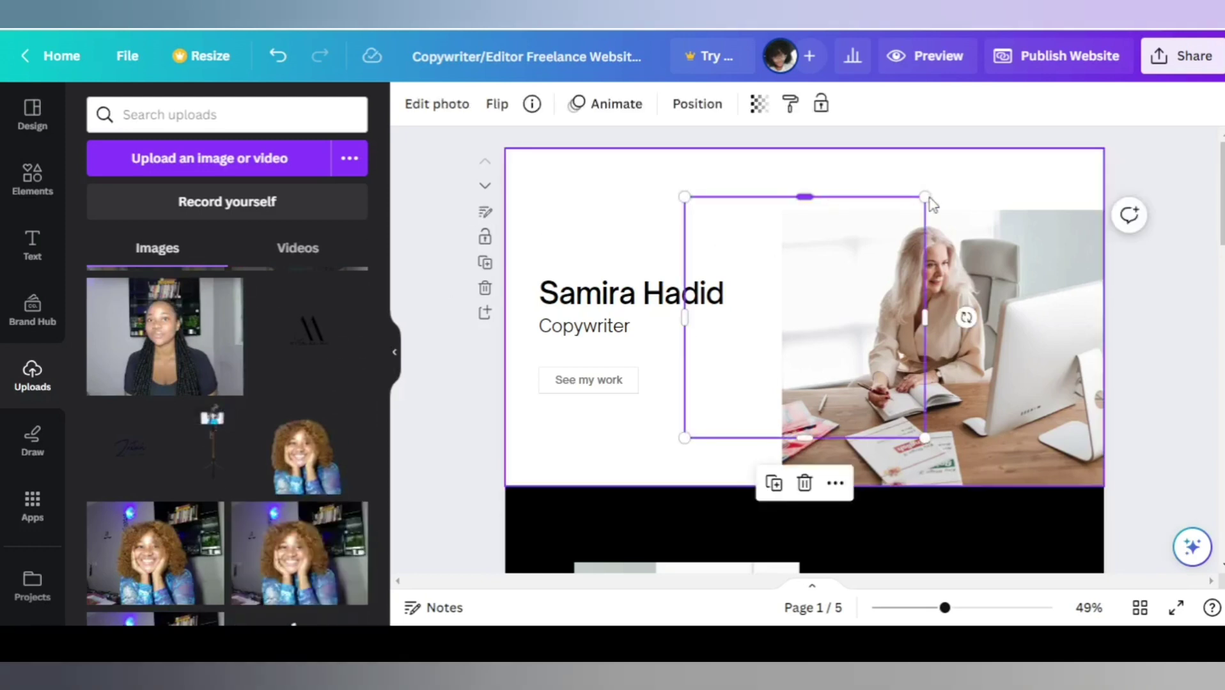
pyautogui.moveTo(889, 219); pyautogui.dragTo(719, 414)
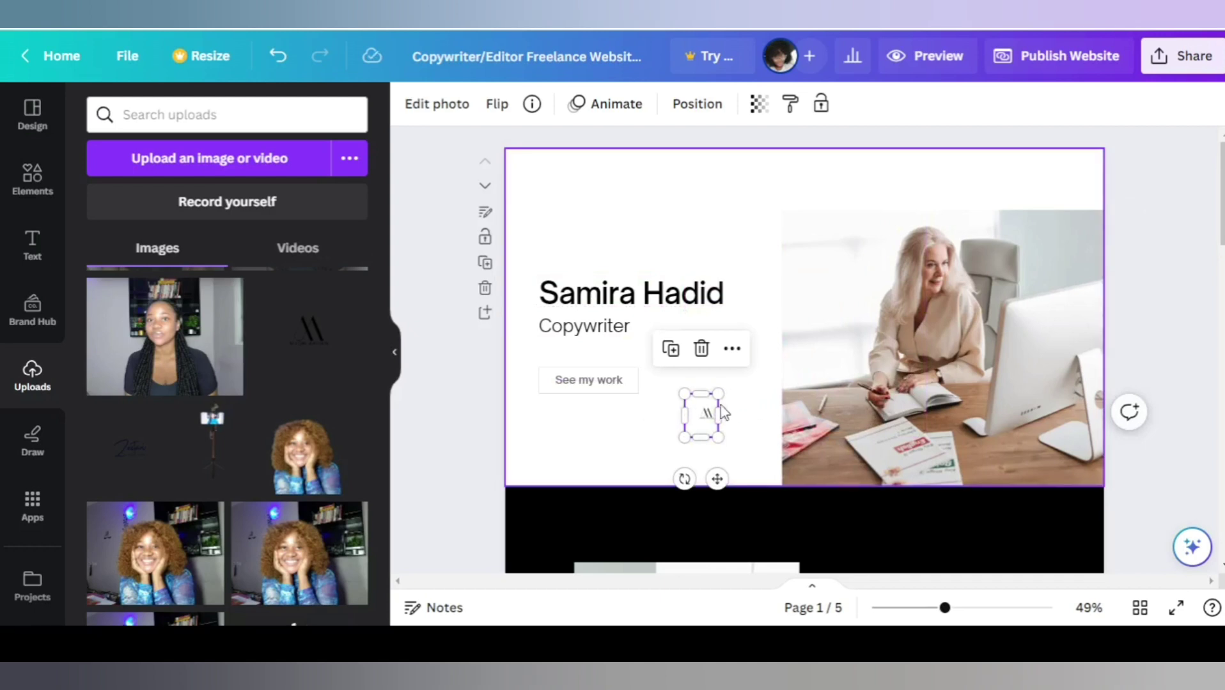
pyautogui.hotkey('ctrl', 'z')
pyautogui.moveTo(718, 421); pyautogui.dragTo(706, 428)
pyautogui.moveTo(724, 470); pyautogui.dragTo(579, 254)
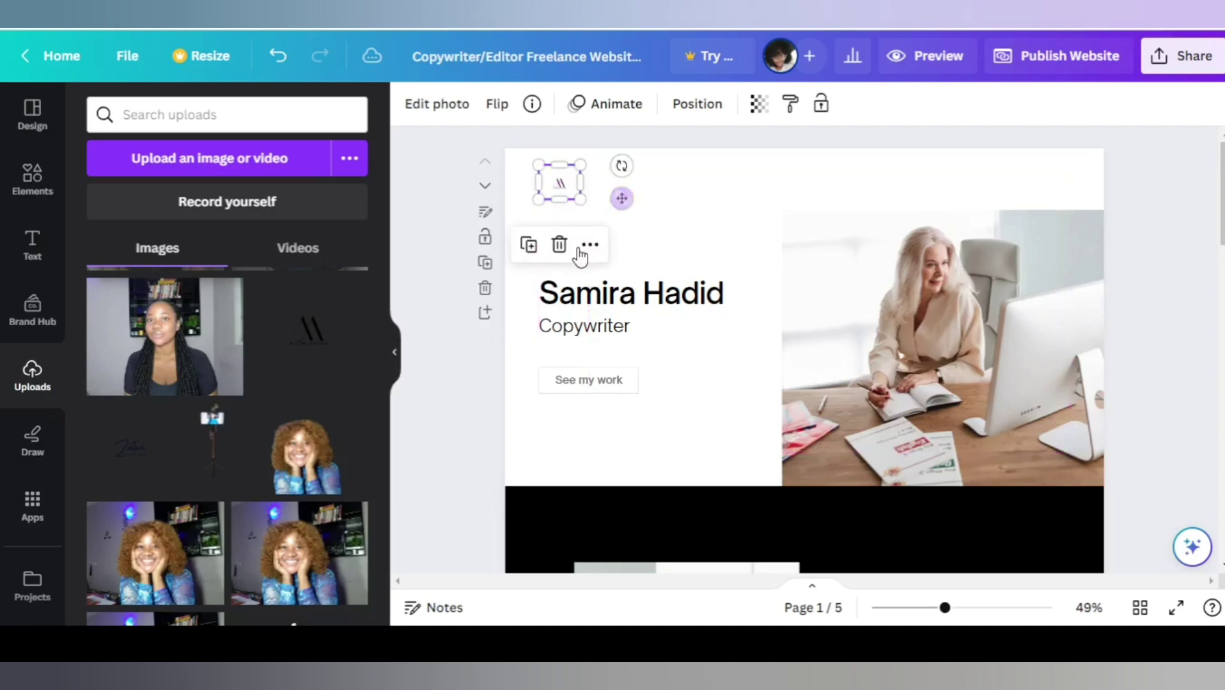
pyautogui.click(389, 348)
# Fine-tune the logo's size and top-left position, enlarging it slightly.
pyautogui.click(509, 231)
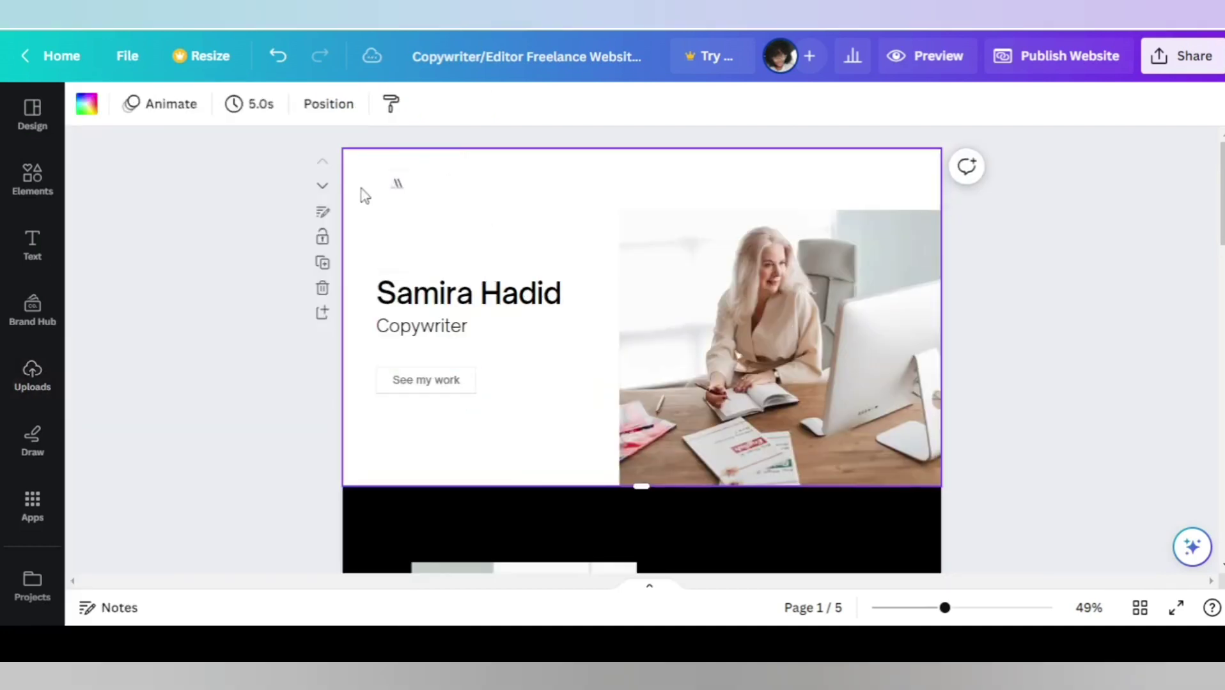
pyautogui.click(396, 185)
pyautogui.moveTo(417, 200); pyautogui.dragTo(402, 186)
pyautogui.click(428, 225)
pyautogui.click(403, 199)
pyautogui.moveTo(416, 211); pyautogui.dragTo(422, 221)
pyautogui.click(488, 409)
pyautogui.click(572, 370)
# Replace the sample name heading with the owner's full name and clear the Copywriter subtitle.
pyautogui.doubleClick(521, 310)
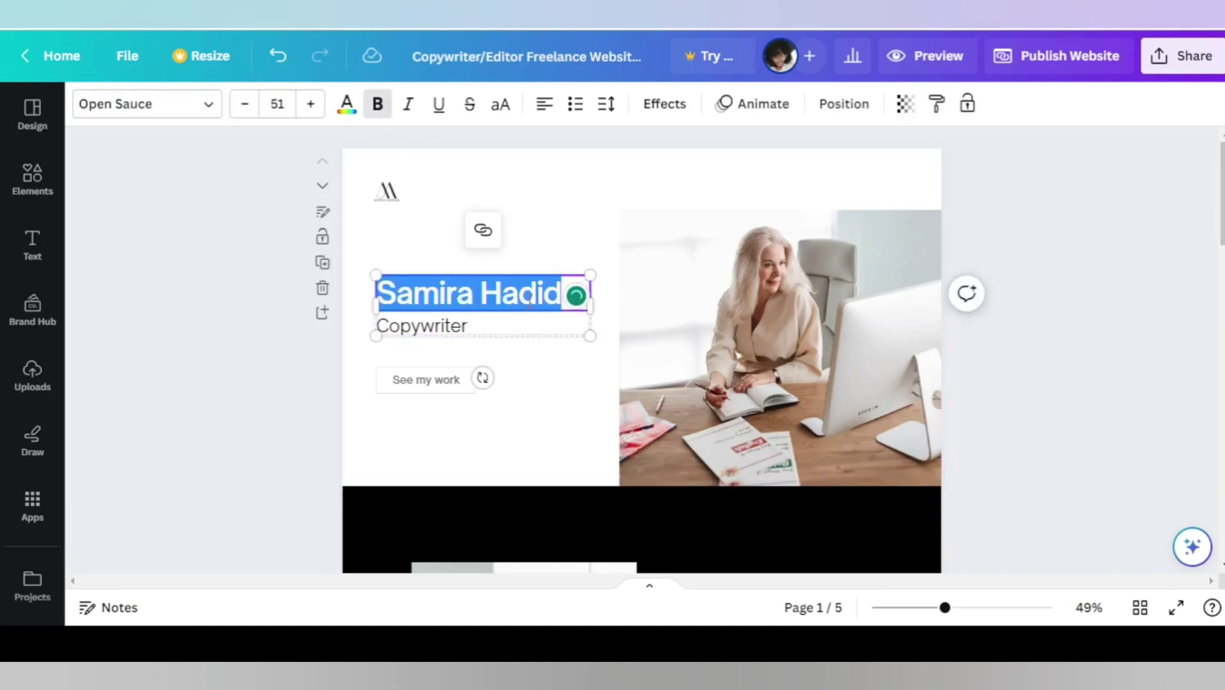
pyautogui.write('mF')
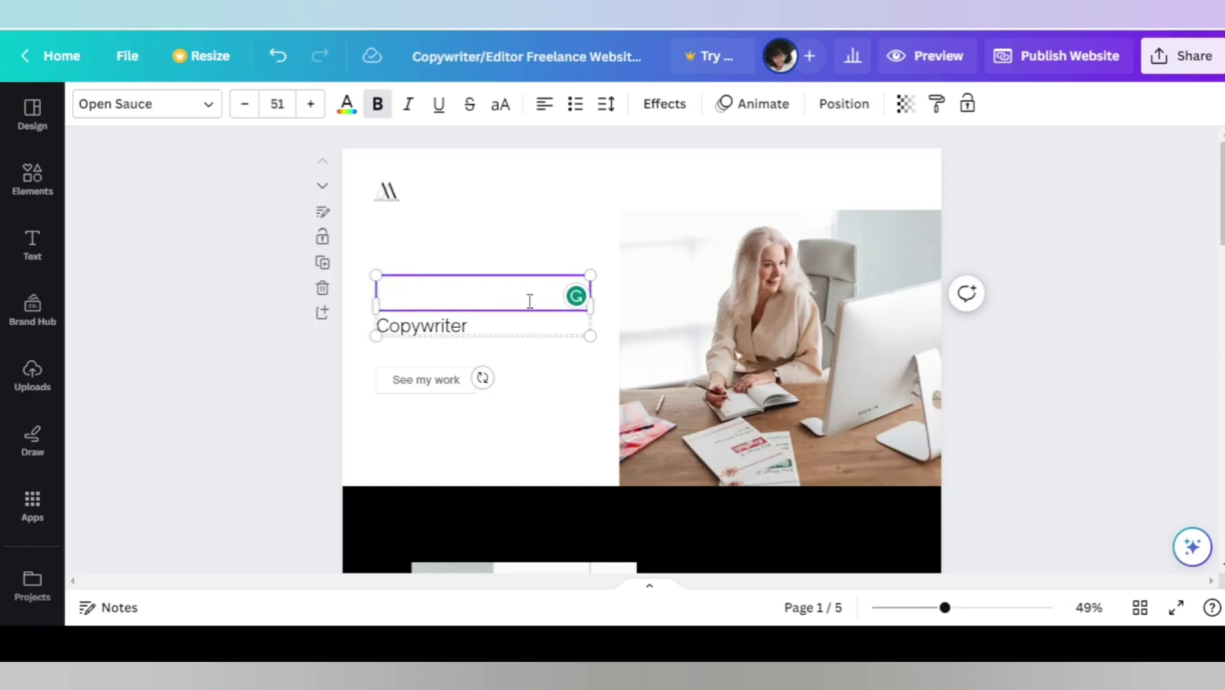
pyautogui.write('MFO')
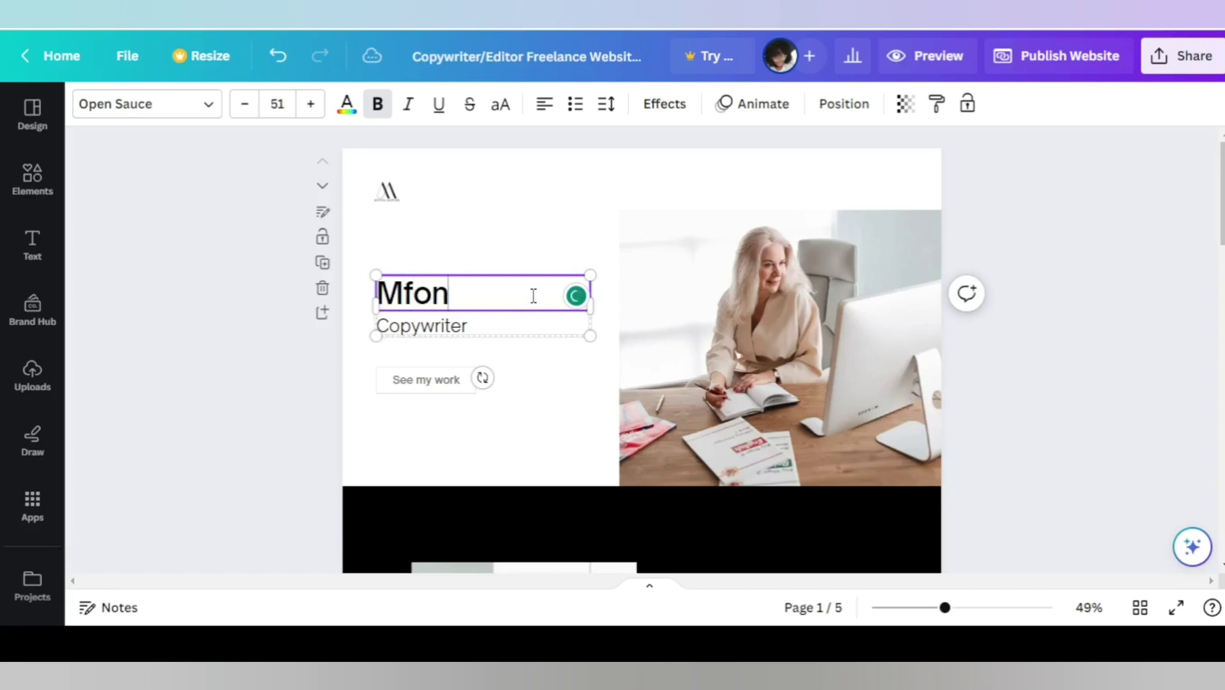
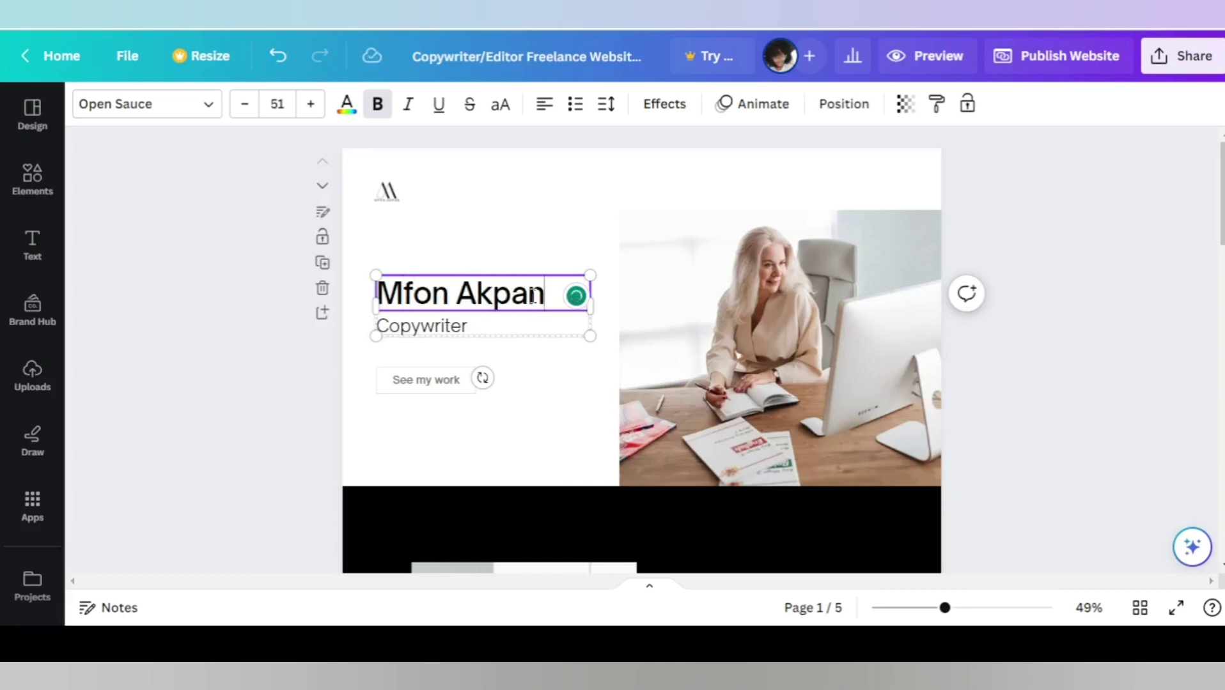
pyautogui.click(685, 191)
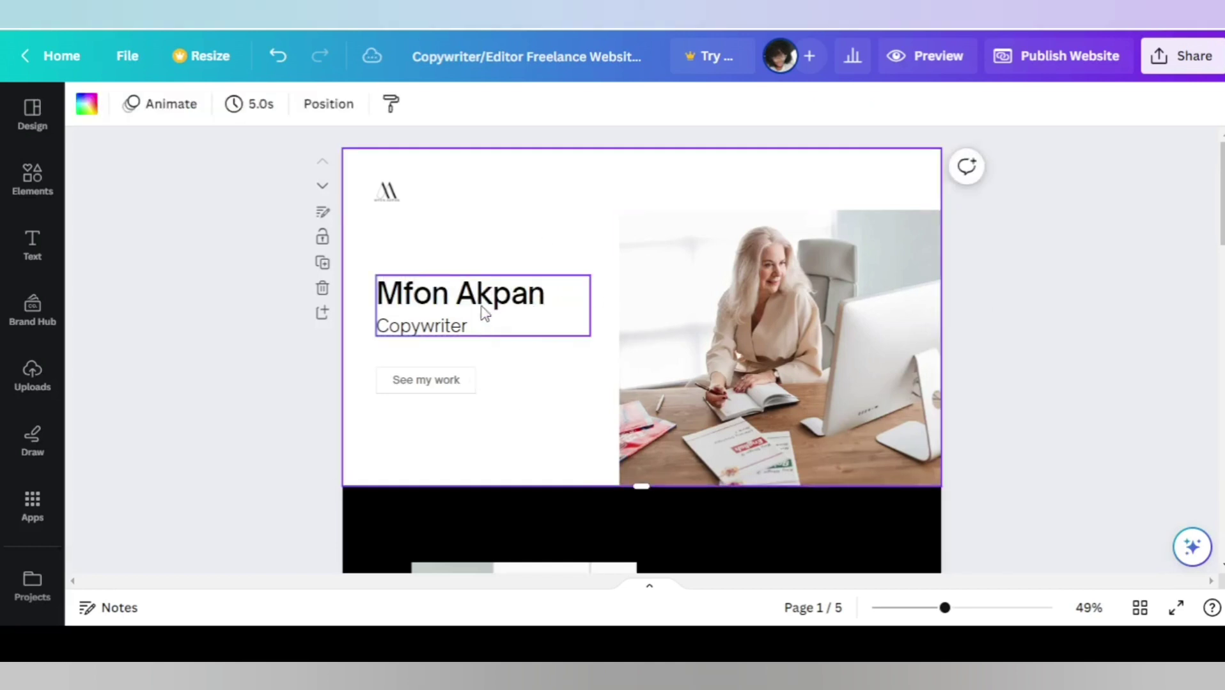
pyautogui.click(460, 327)
pyautogui.doubleClick(459, 327)
pyautogui.press('BackSpace')
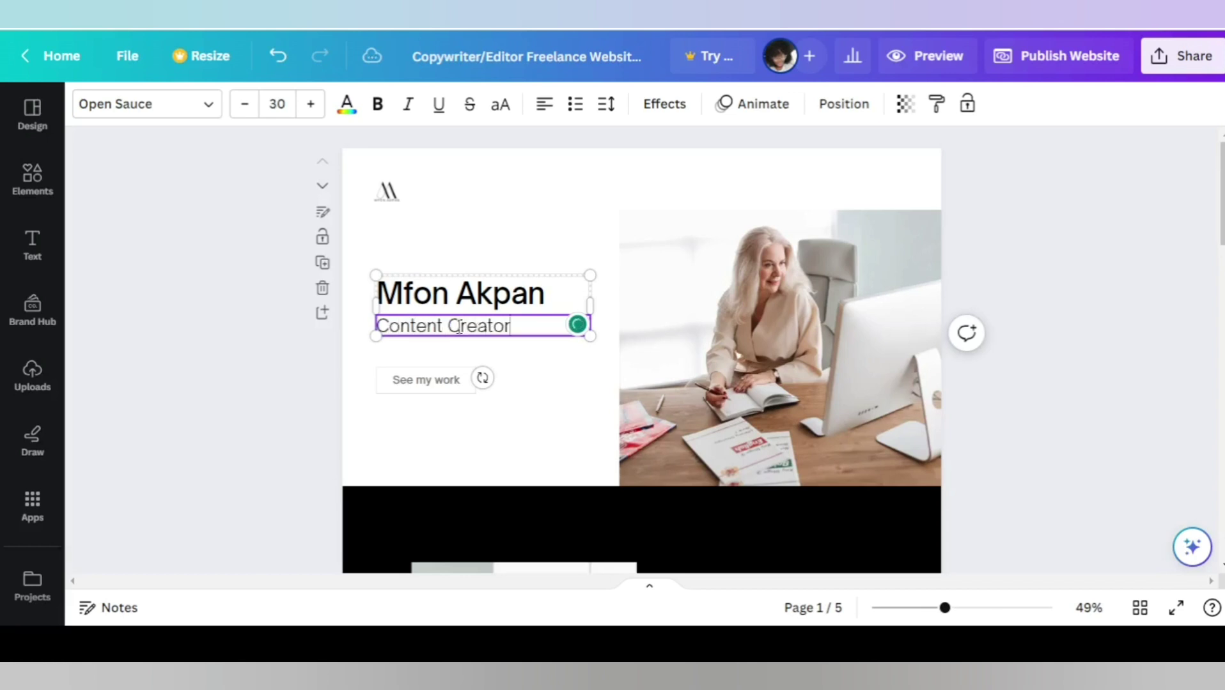
# Place the uploaded curly-haired woman's portrait on the hero and delete the old desk photo.
pyautogui.scroll(-2, 805, 352)
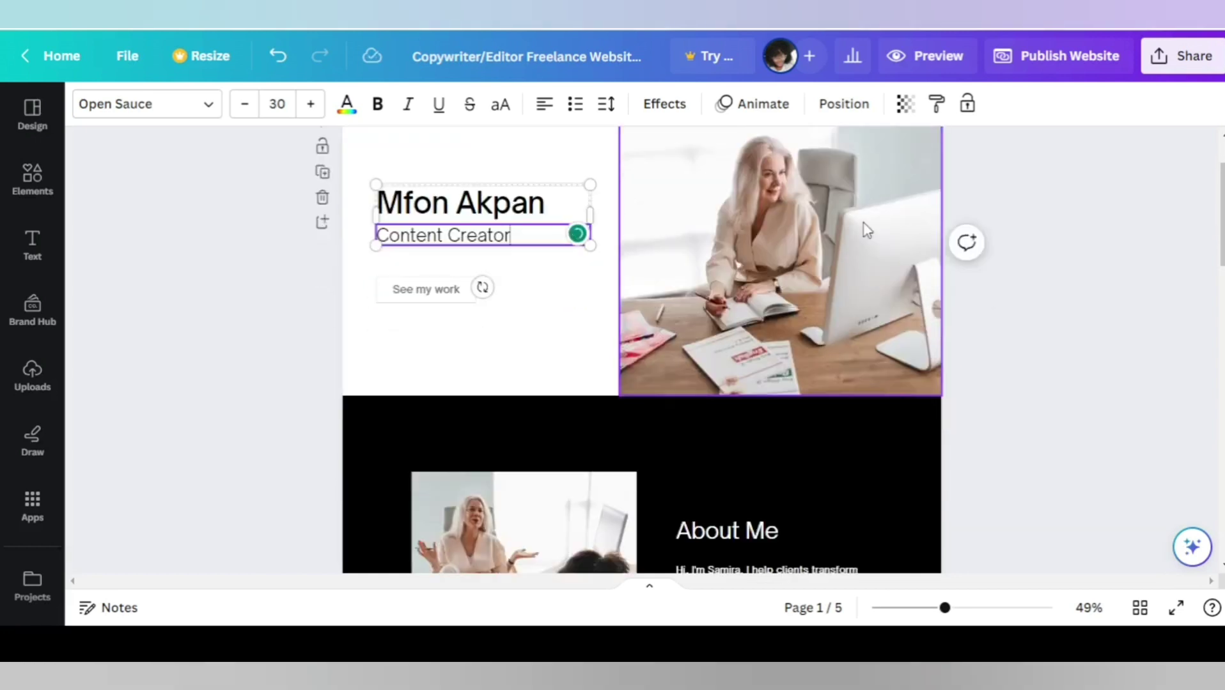
pyautogui.scroll(1, 840, 324)
pyautogui.scroll(1, 840, 324)
pyautogui.click(828, 318)
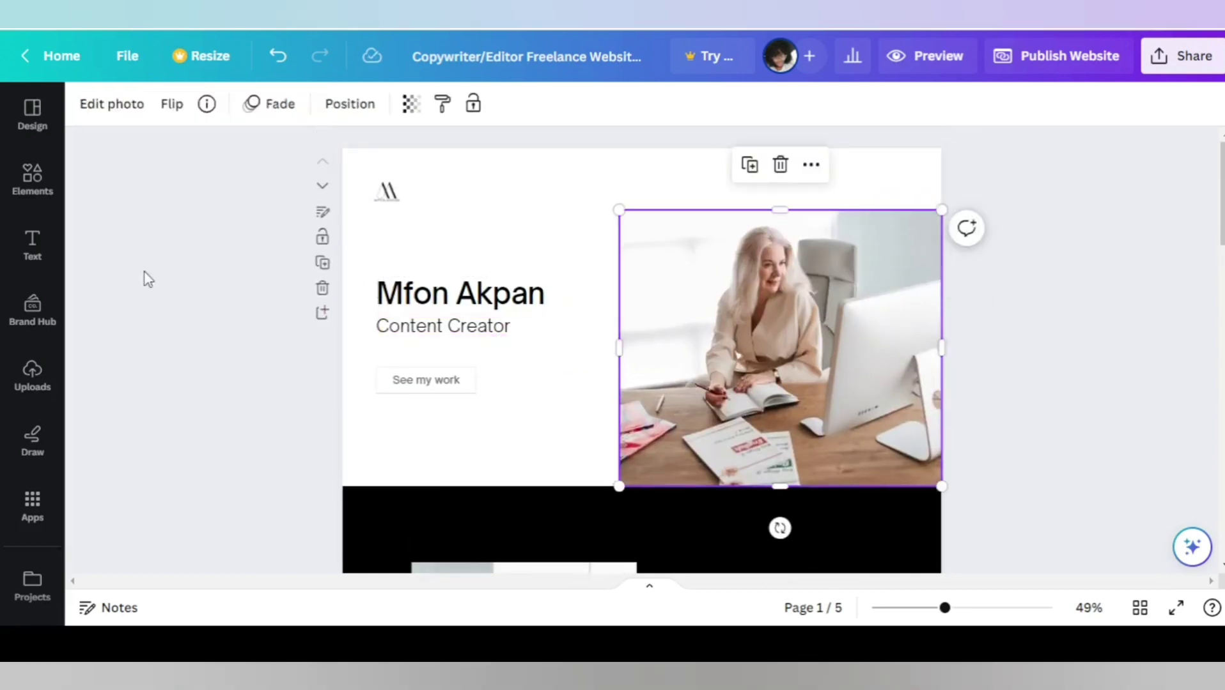
pyautogui.click(32, 378)
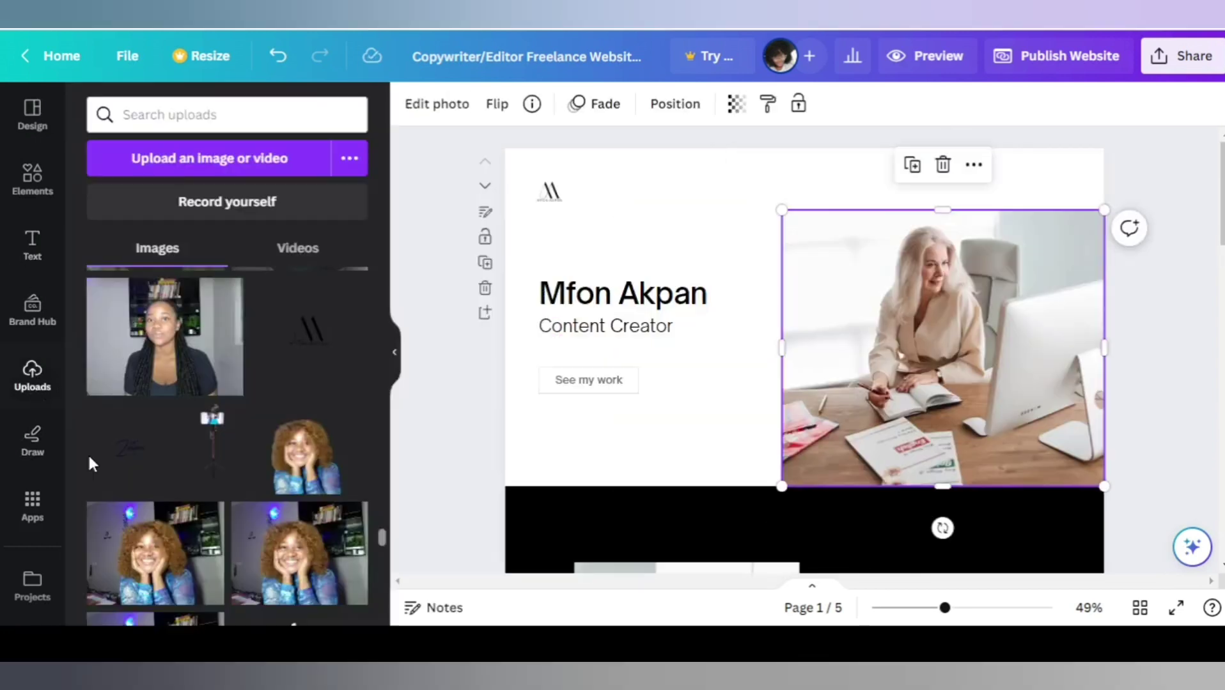
pyautogui.moveTo(306, 455); pyautogui.dragTo(656, 387)
pyautogui.click(396, 357)
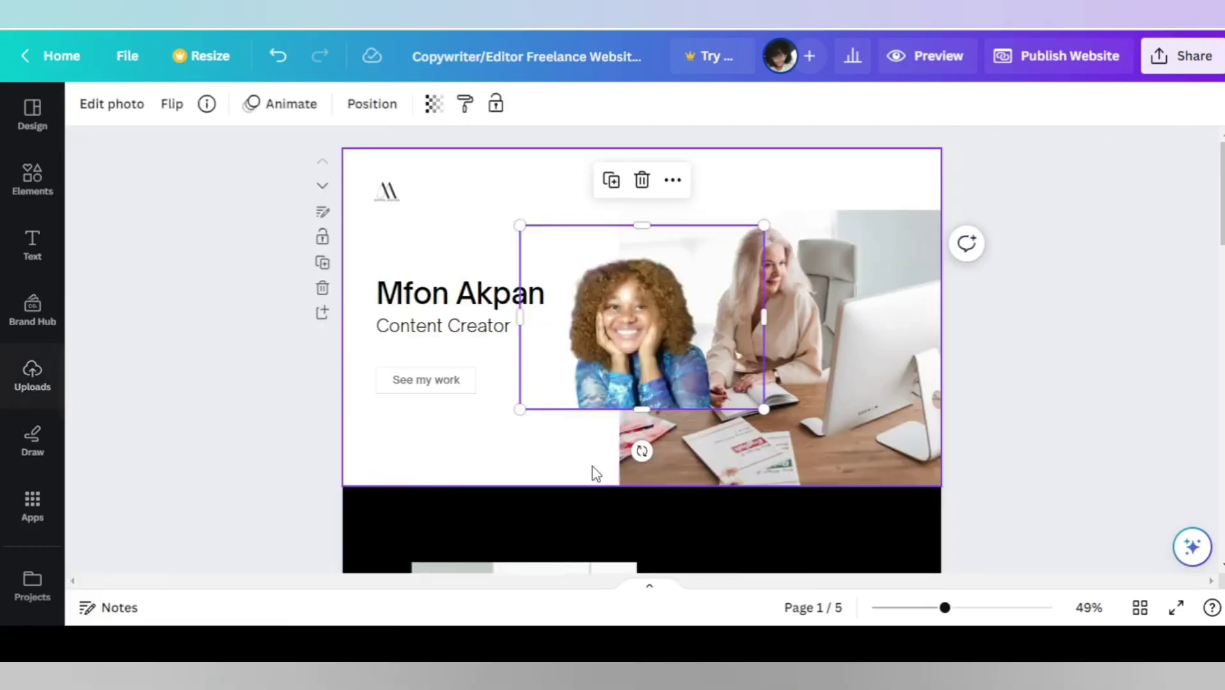
pyautogui.click(847, 269)
pyautogui.press('Delete')
# Enlarge the portrait, move it up-right, and crop its left, right and top edges.
pyautogui.click(677, 371)
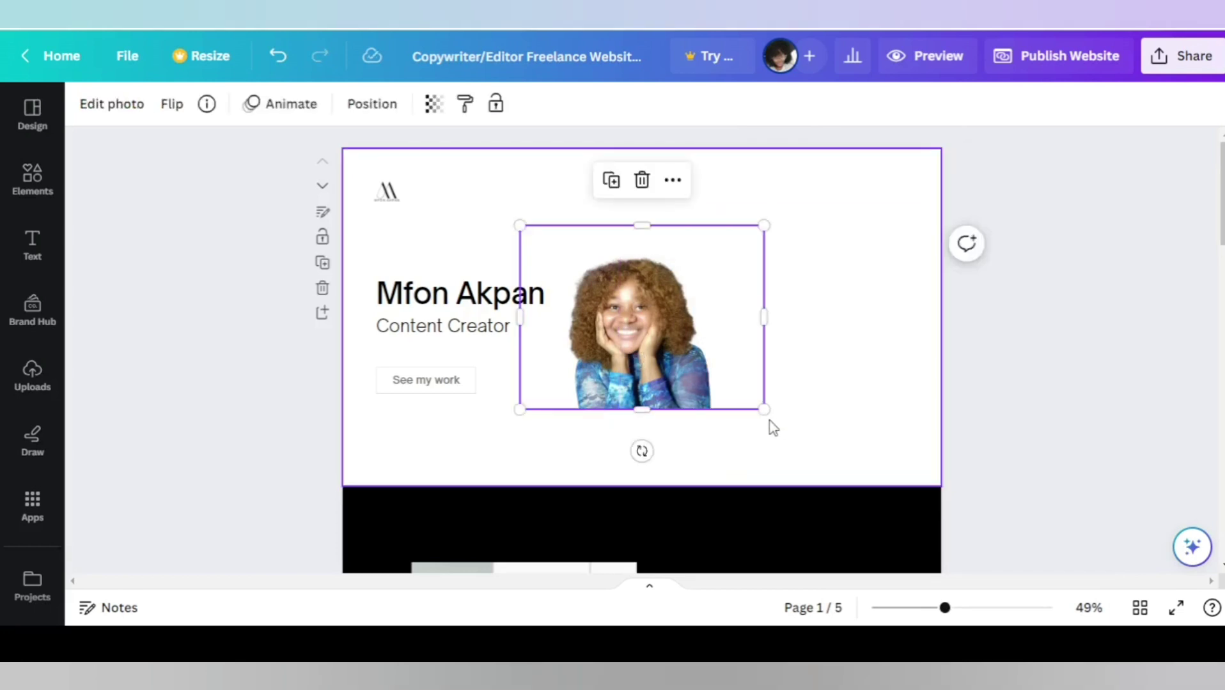
pyautogui.moveTo(764, 412); pyautogui.dragTo(1003, 495)
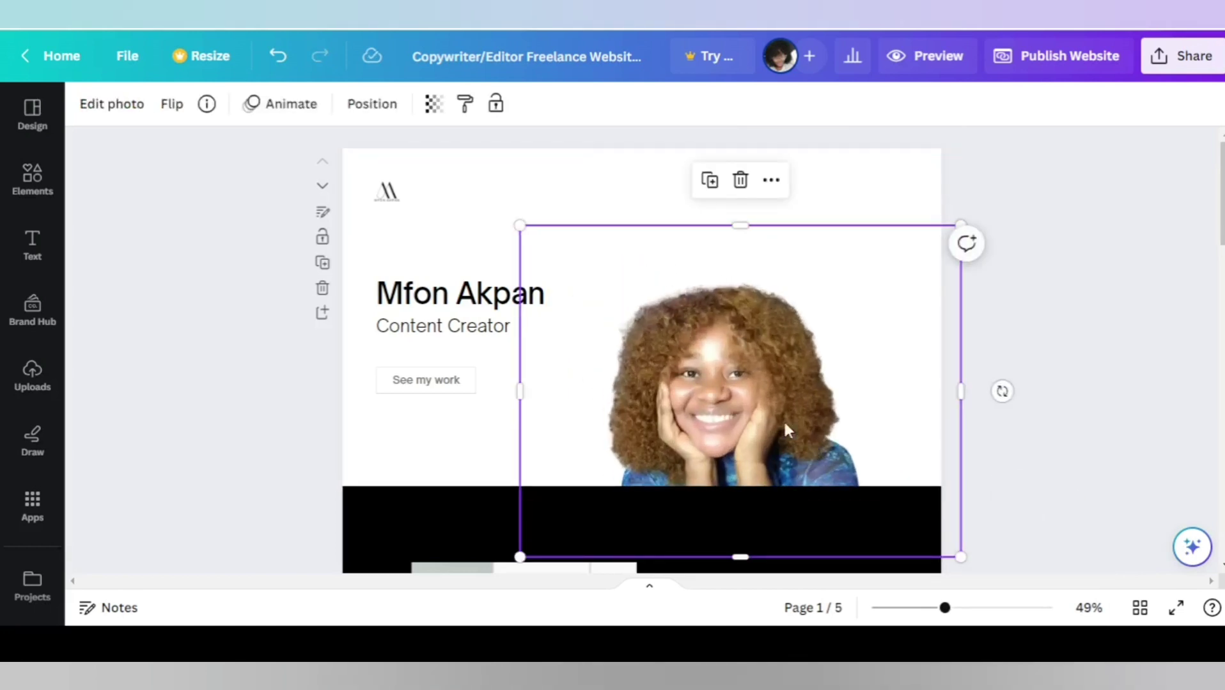
pyautogui.moveTo(777, 339); pyautogui.dragTo(831, 268)
pyautogui.moveTo(574, 316); pyautogui.dragTo(656, 323)
pyautogui.moveTo(1011, 317); pyautogui.dragTo(932, 317)
pyautogui.moveTo(794, 151); pyautogui.dragTo(794, 190)
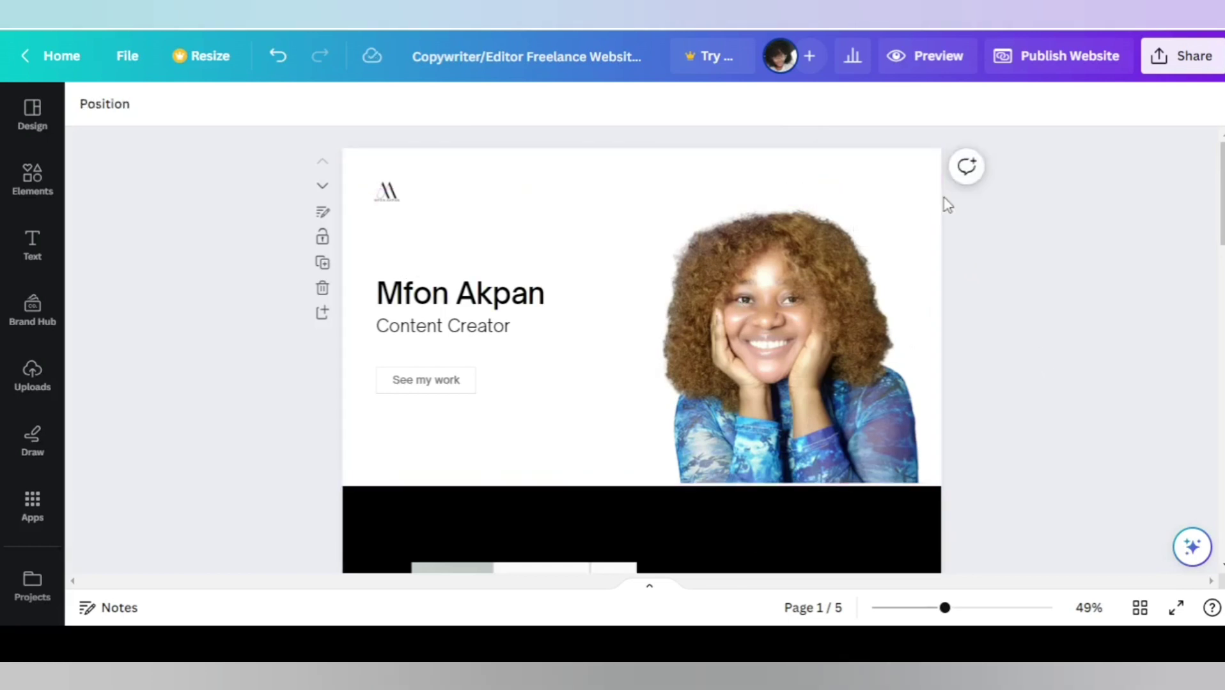
# Relabel the hero button from 'See my work' to 'Contact Me'.
pyautogui.click(434, 388)
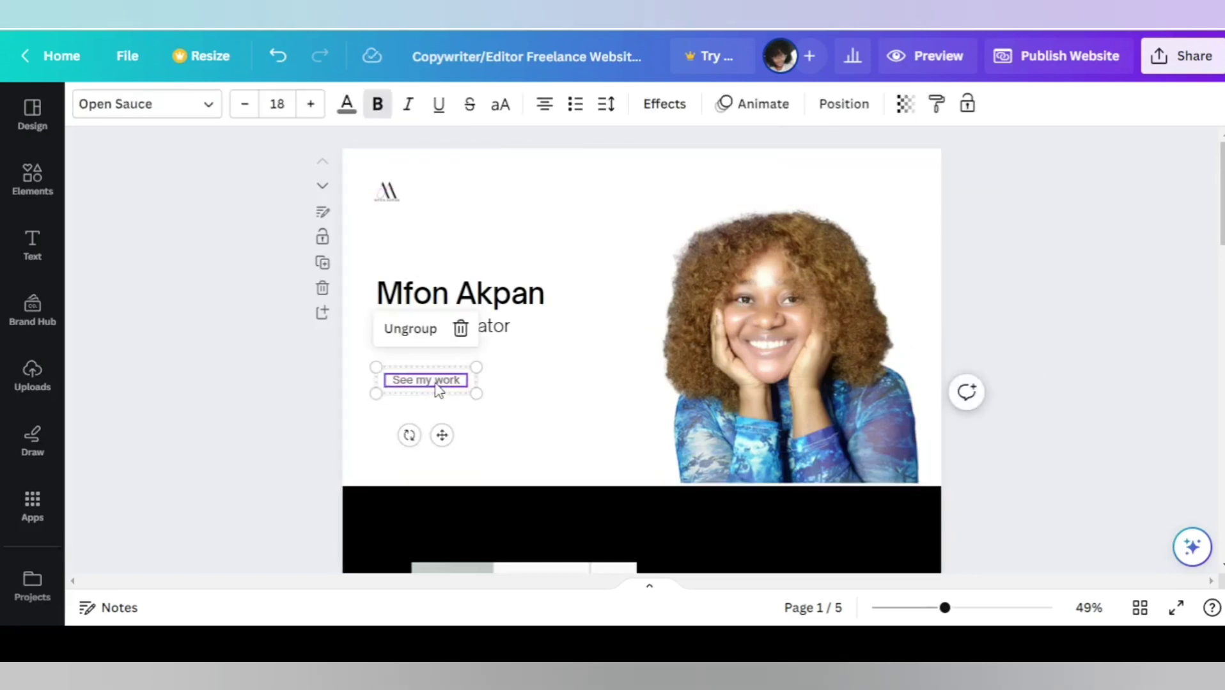
pyautogui.doubleClick(436, 381)
pyautogui.write('Contact Me')
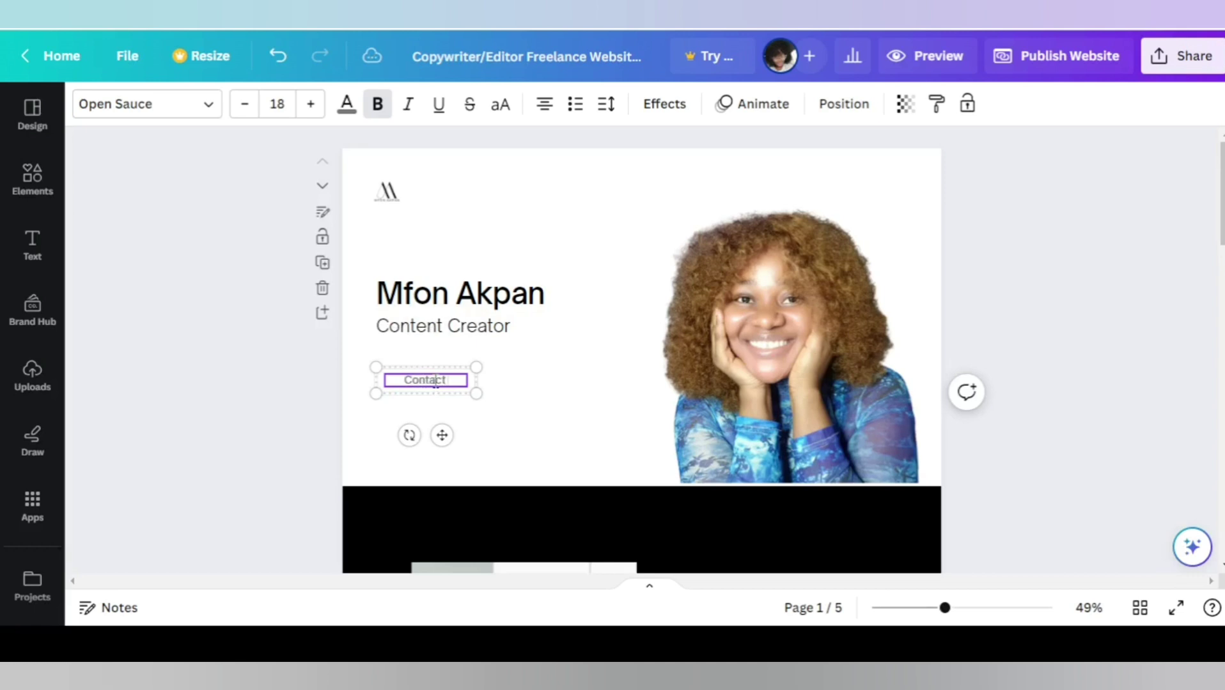
pyautogui.click(650, 223)
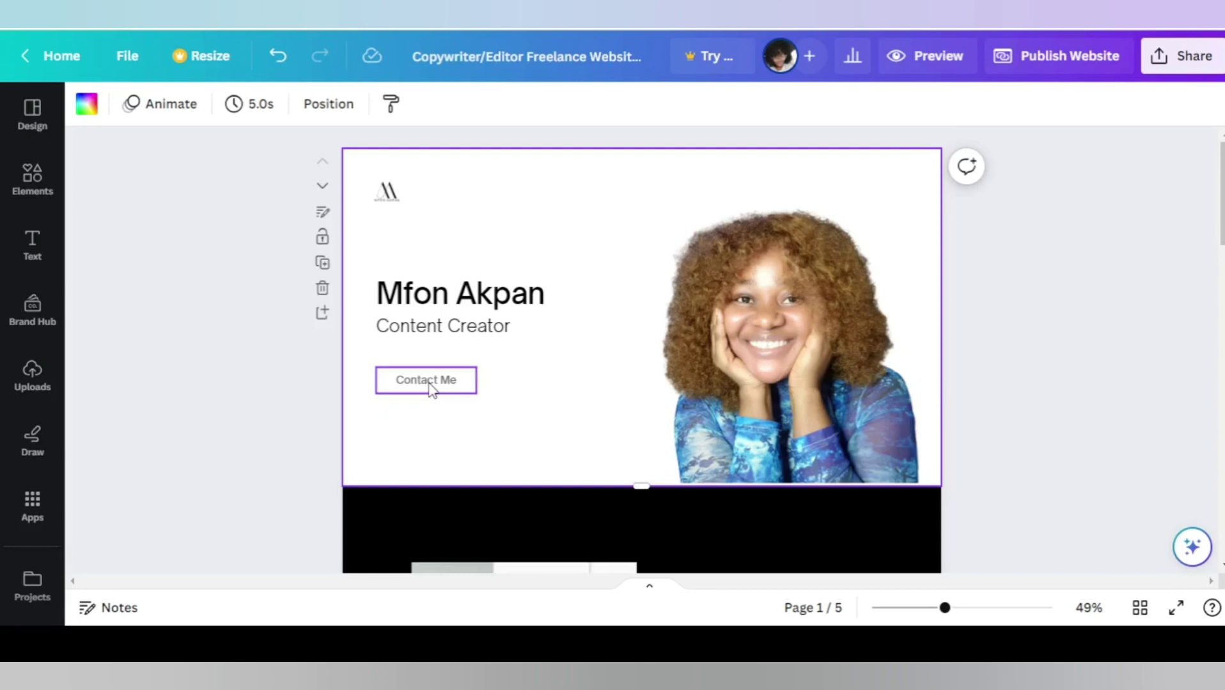
# Give the About Me page a dark green background, picked from a 'blue' colour search.
pyautogui.scroll(-4, 937, 349)
pyautogui.scroll(2, 733, 272)
pyautogui.scroll(-3, 726, 176)
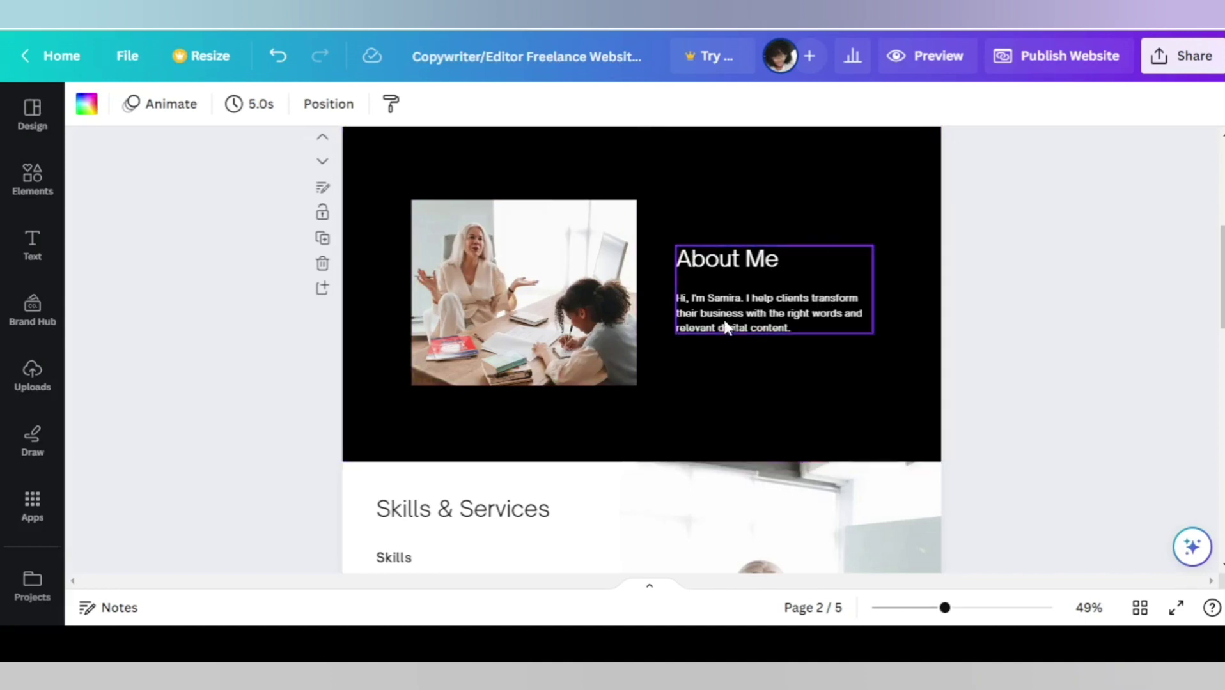
pyautogui.click(724, 182)
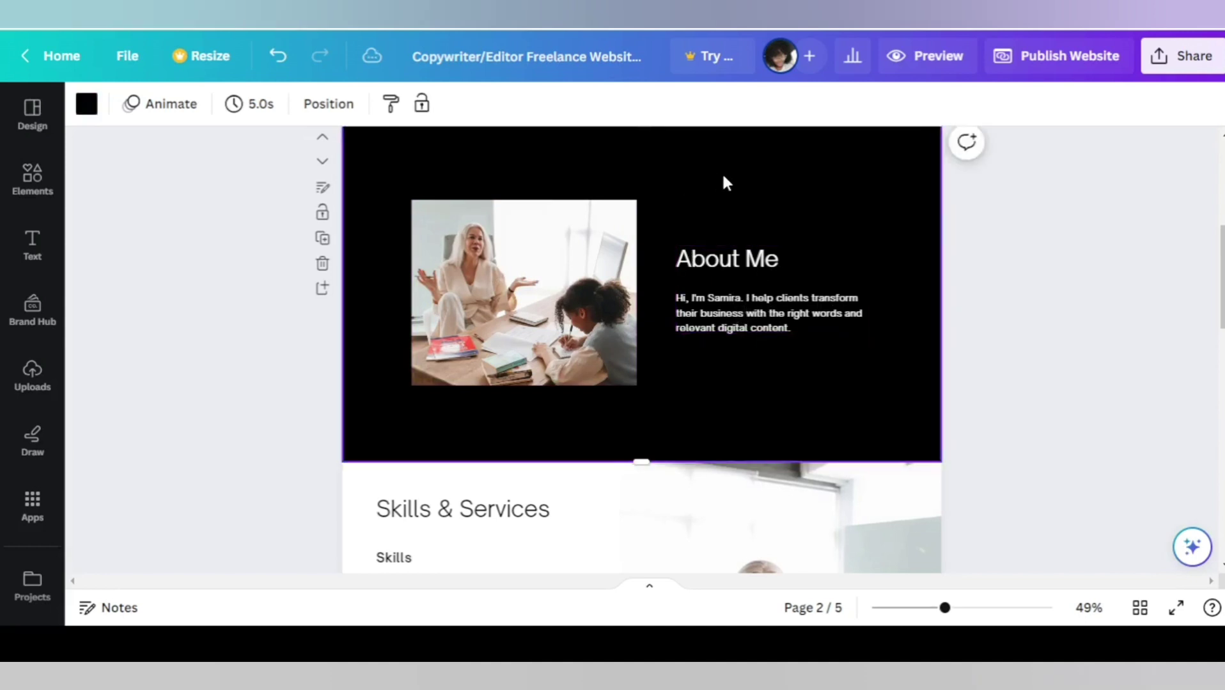
pyautogui.click(87, 109)
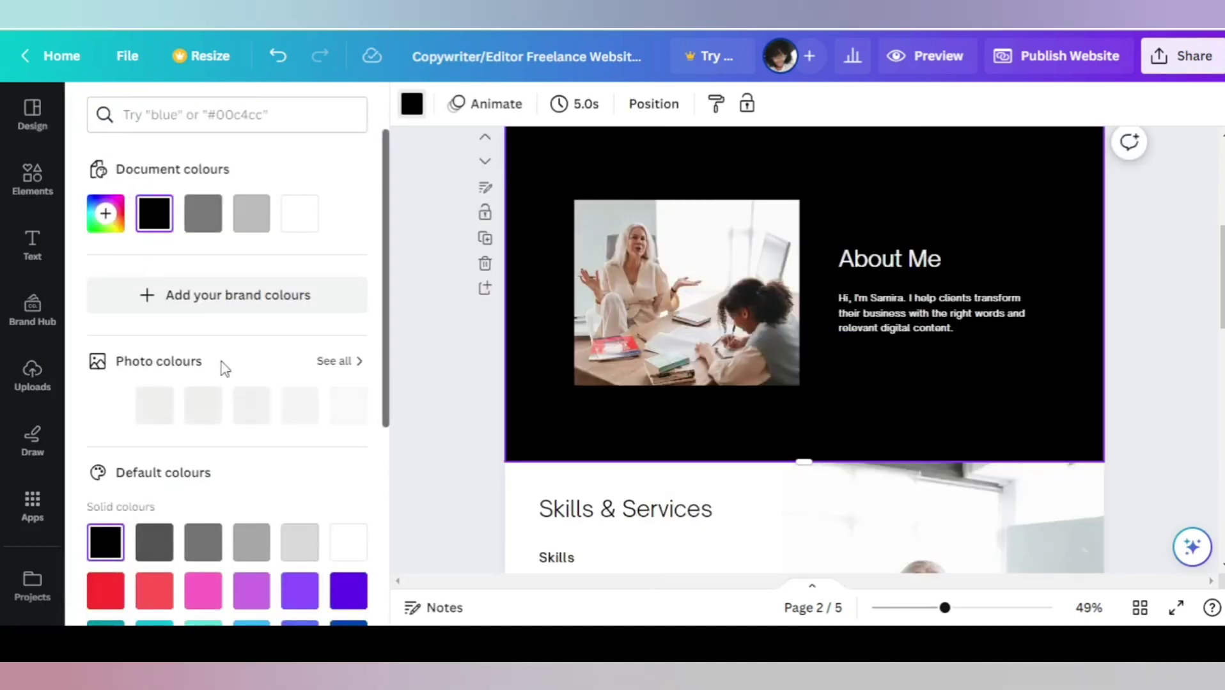
pyautogui.click(214, 110)
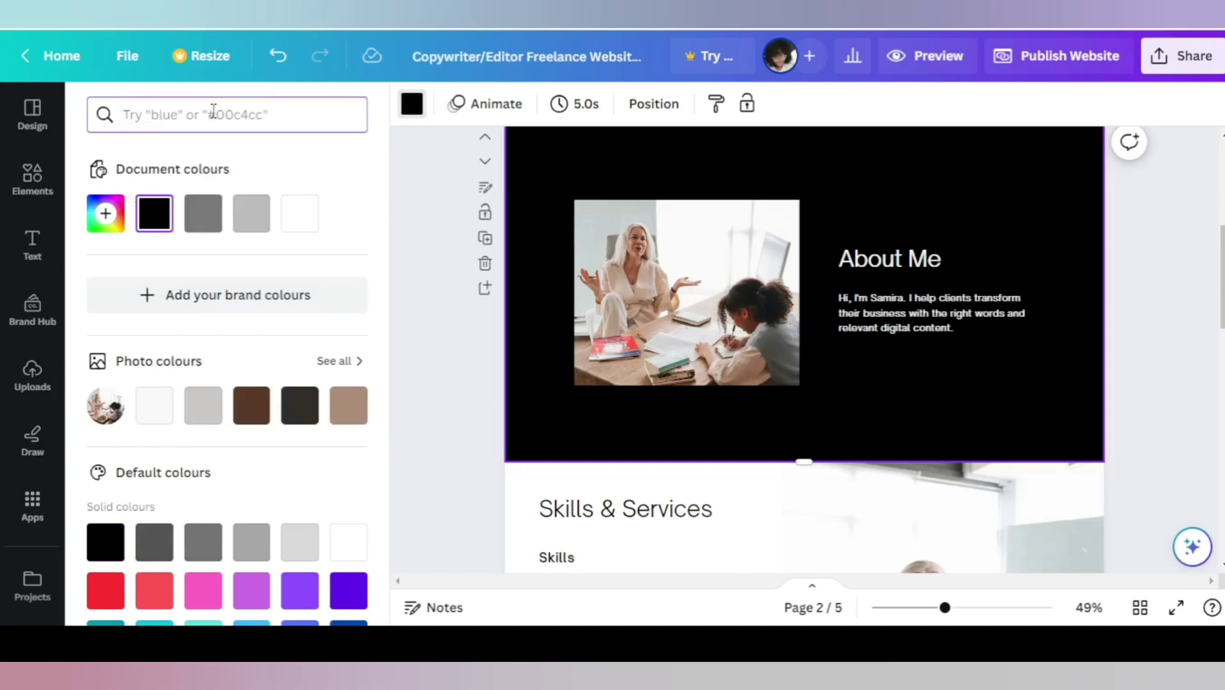
pyautogui.write('blue')
pyautogui.click(299, 420)
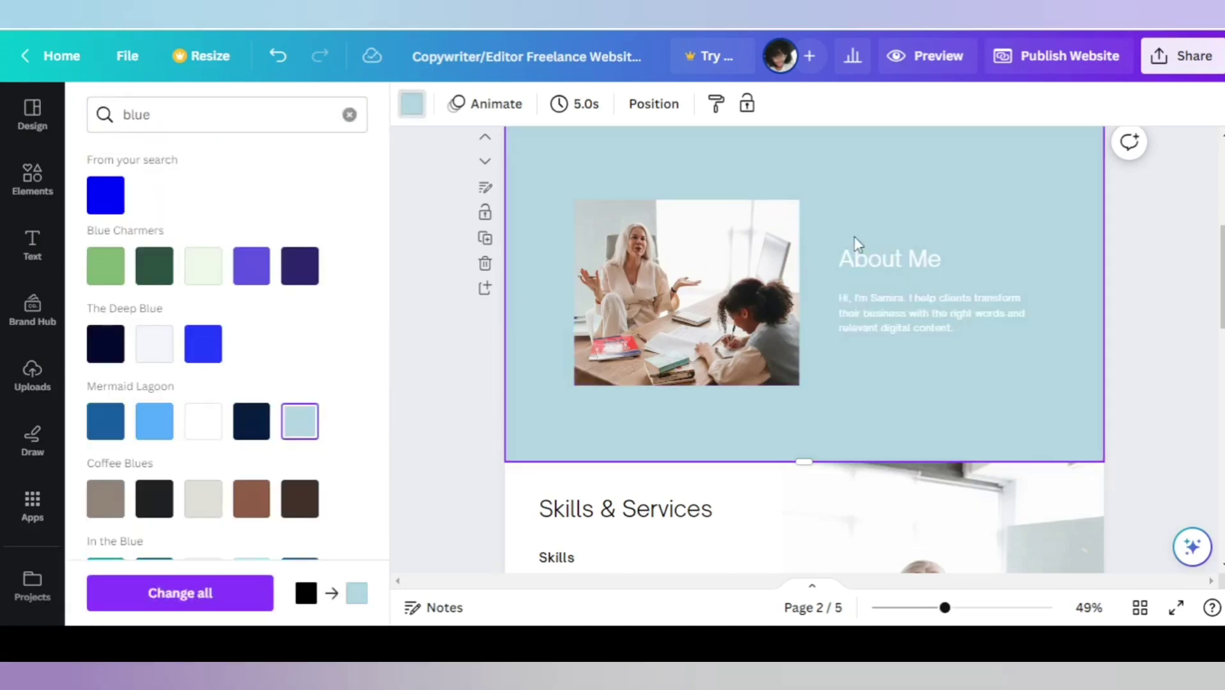
pyautogui.click(154, 273)
pyautogui.scroll(5, 1023, 237)
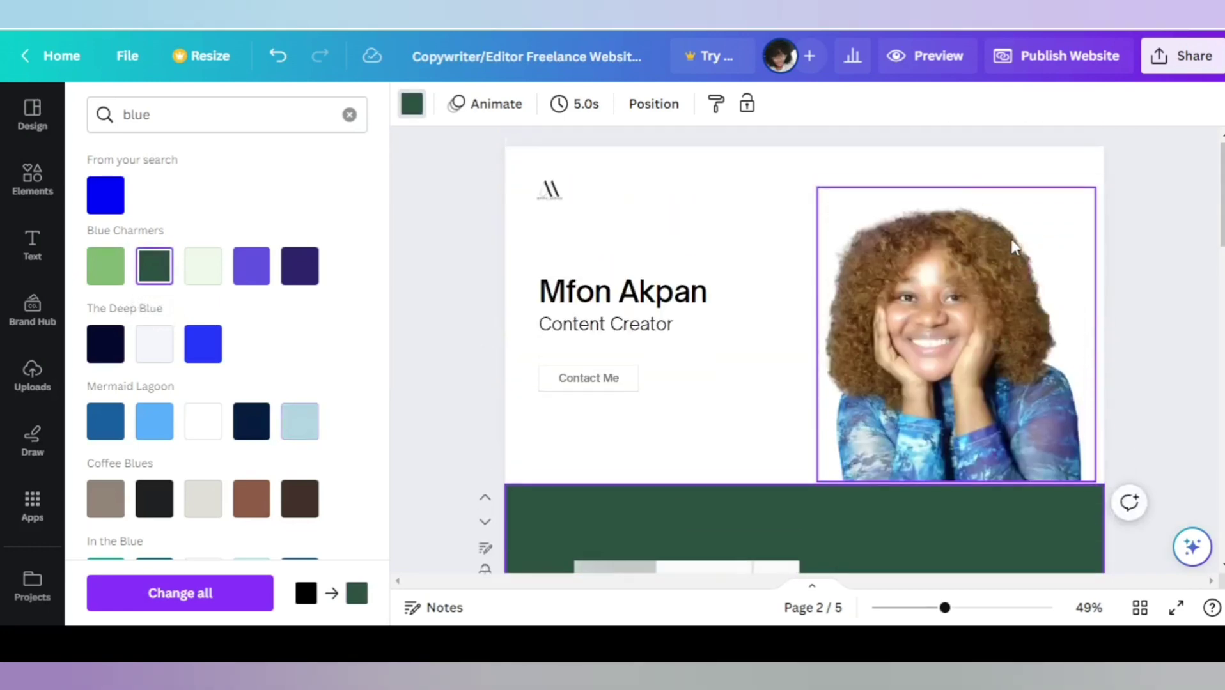
pyautogui.scroll(-5, 1012, 246)
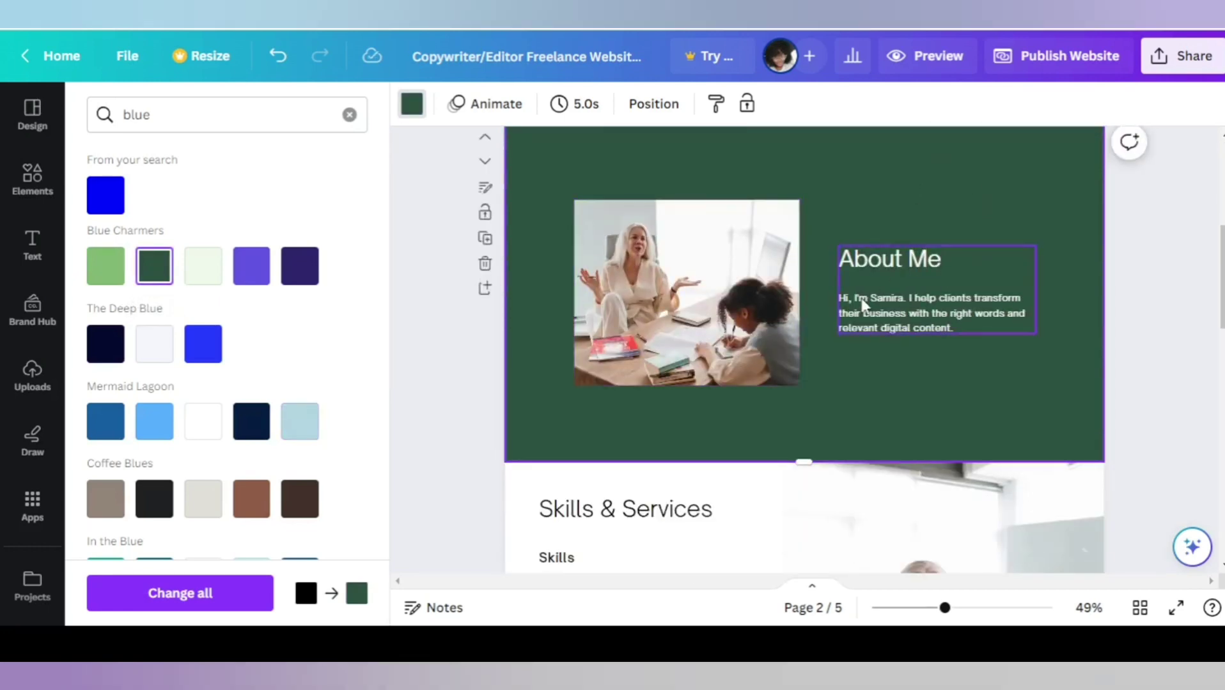
pyautogui.scroll(-4, 806, 249)
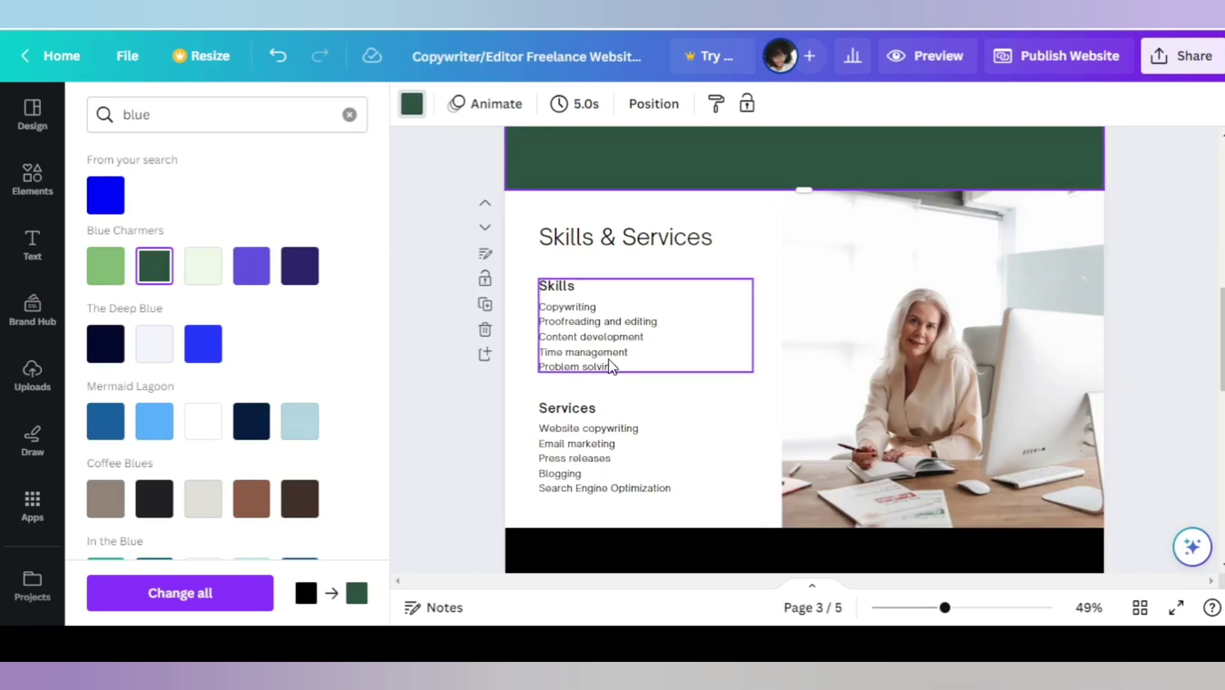
# Delete the Skills heading and list, restoring the section photo after an accidental deletion.
pyautogui.press('Escape')
pyautogui.click(627, 336)
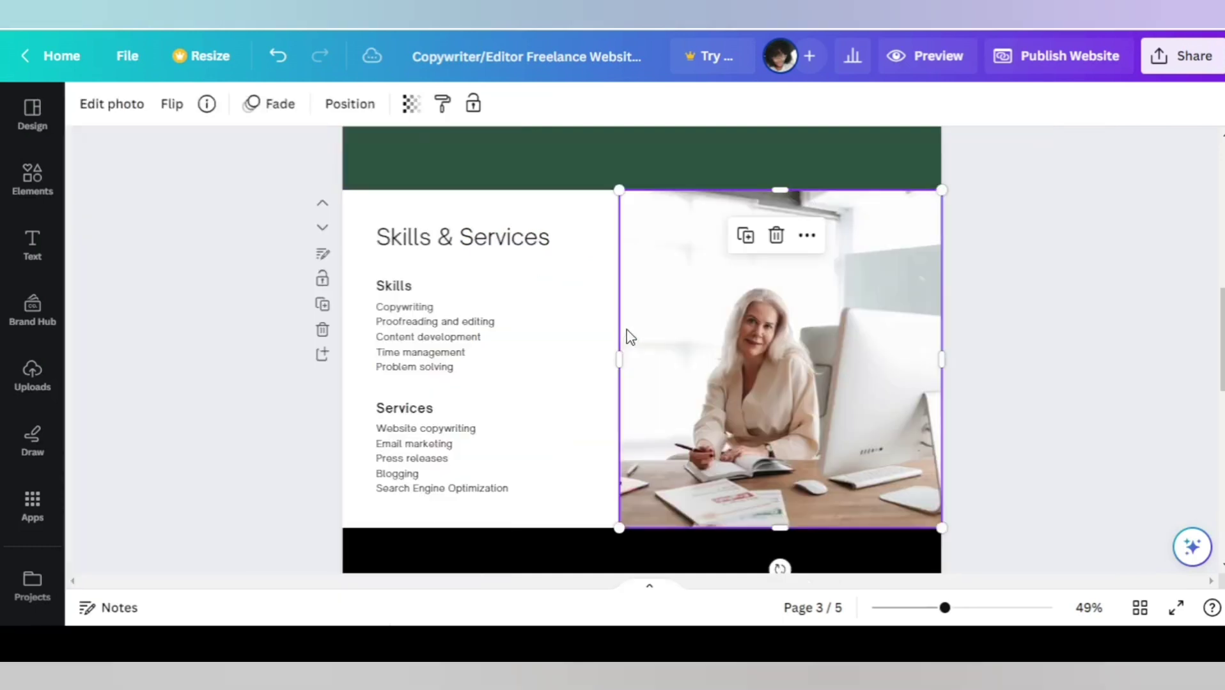
pyautogui.press('Delete')
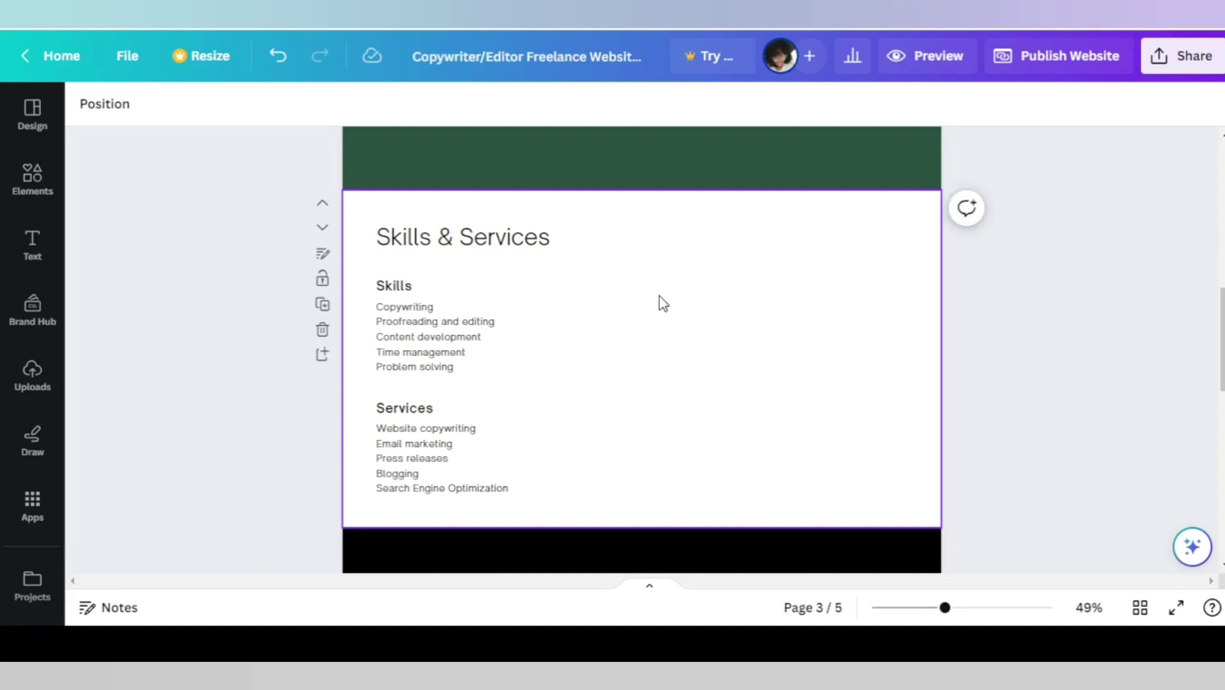
pyautogui.hotkey('ctrl', 'z')
pyautogui.click(481, 313)
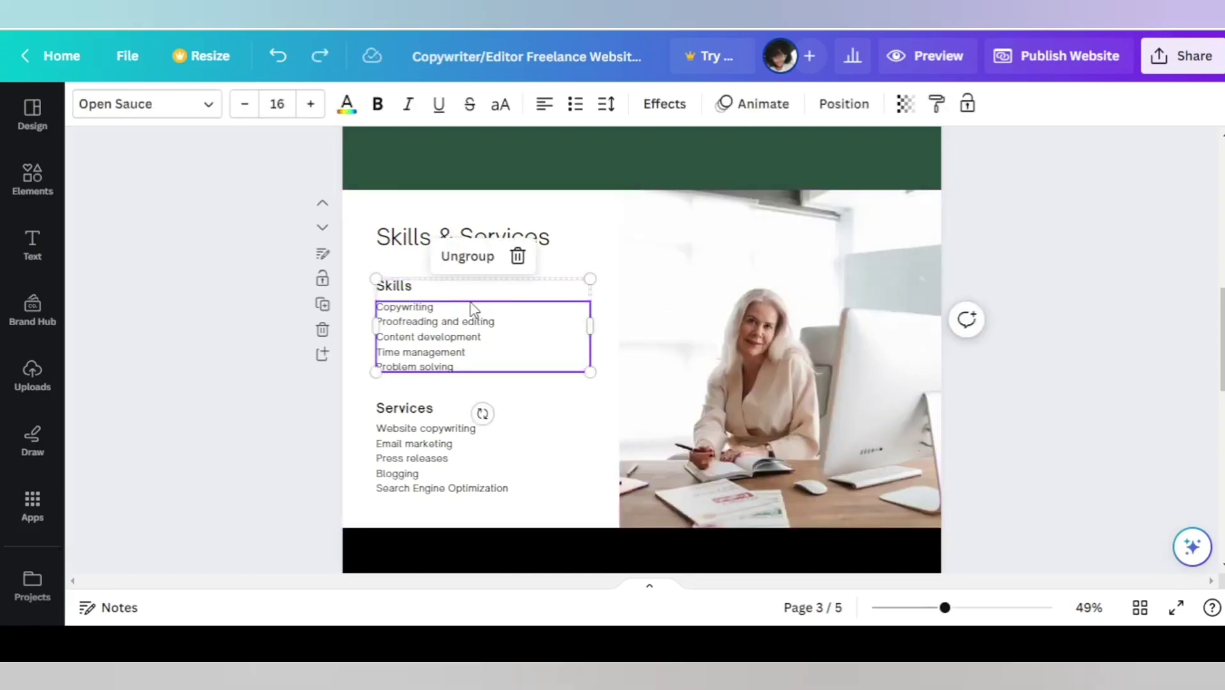
pyautogui.press('Delete')
pyautogui.click(481, 235)
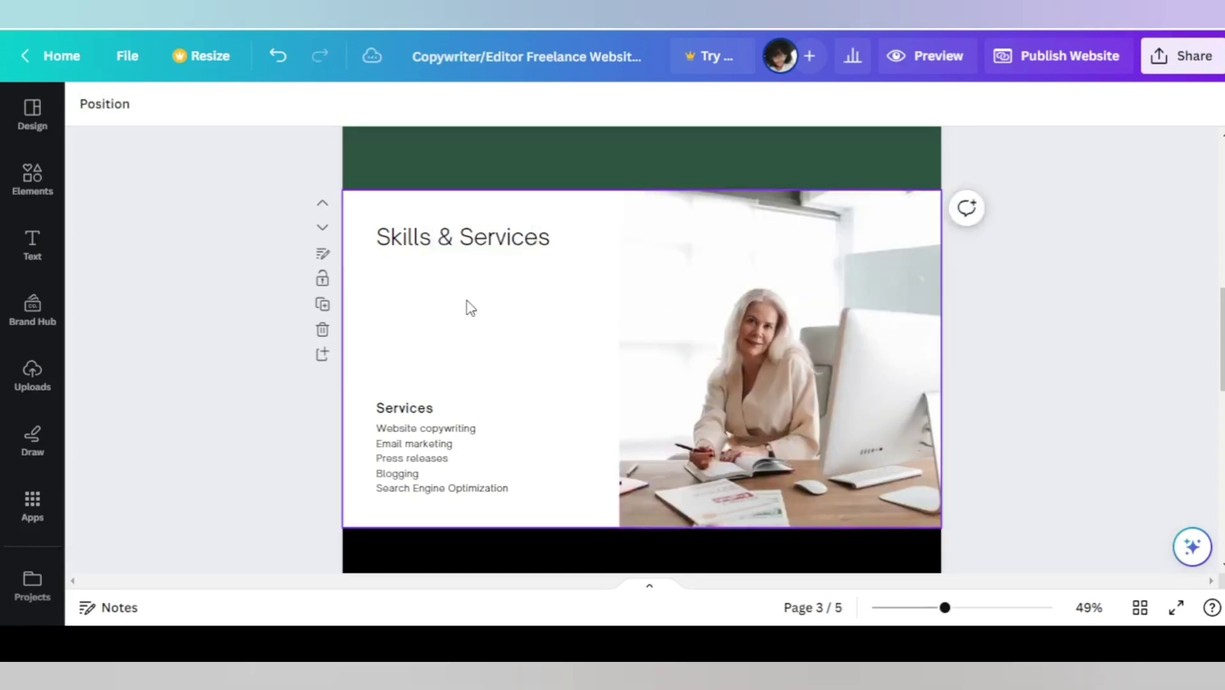
# Shorten the title 'Skills & Services' to 'Services' and remove the duplicate Services subheading.
pyautogui.click(456, 253)
pyautogui.moveTo(460, 237); pyautogui.dragTo(381, 249)
pyautogui.press('BackSpace')
pyautogui.moveTo(437, 431); pyautogui.dragTo(423, 315)
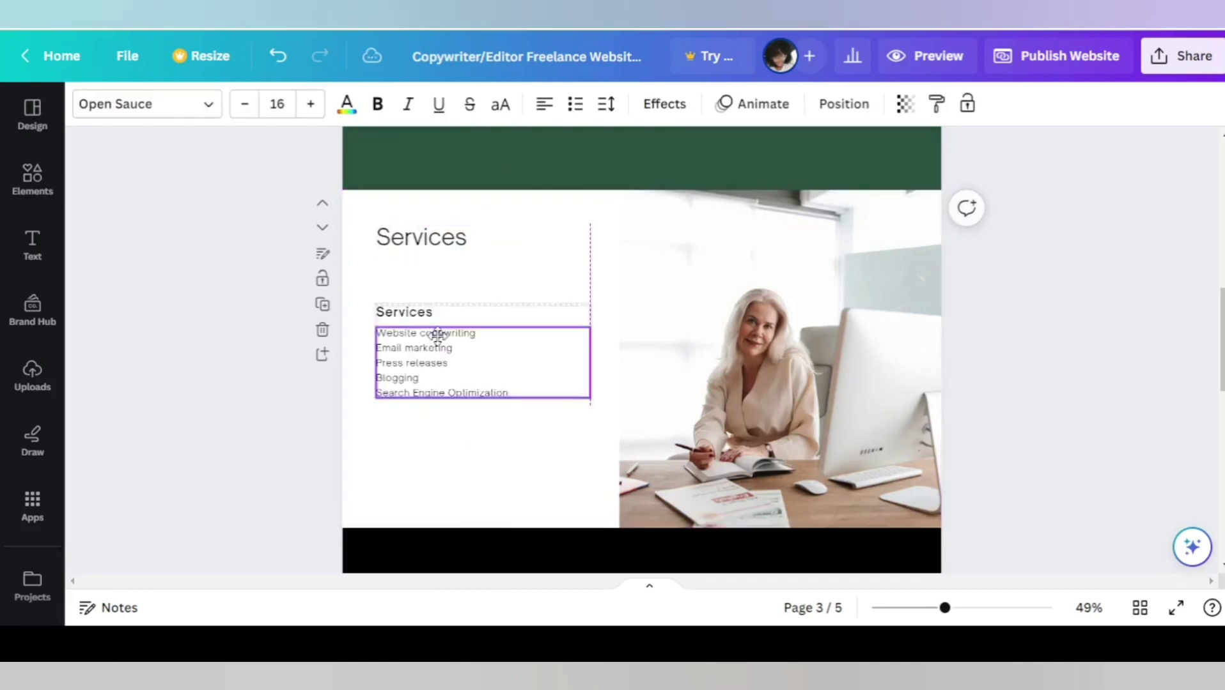
pyautogui.click(391, 291)
pyautogui.click(451, 312)
# Set the service list to 20 pt and position it just below the Services title.
pyautogui.moveTo(464, 368); pyautogui.dragTo(495, 393)
pyautogui.click(277, 104)
pyautogui.write('20')
pyautogui.press('Return')
pyautogui.click(426, 219)
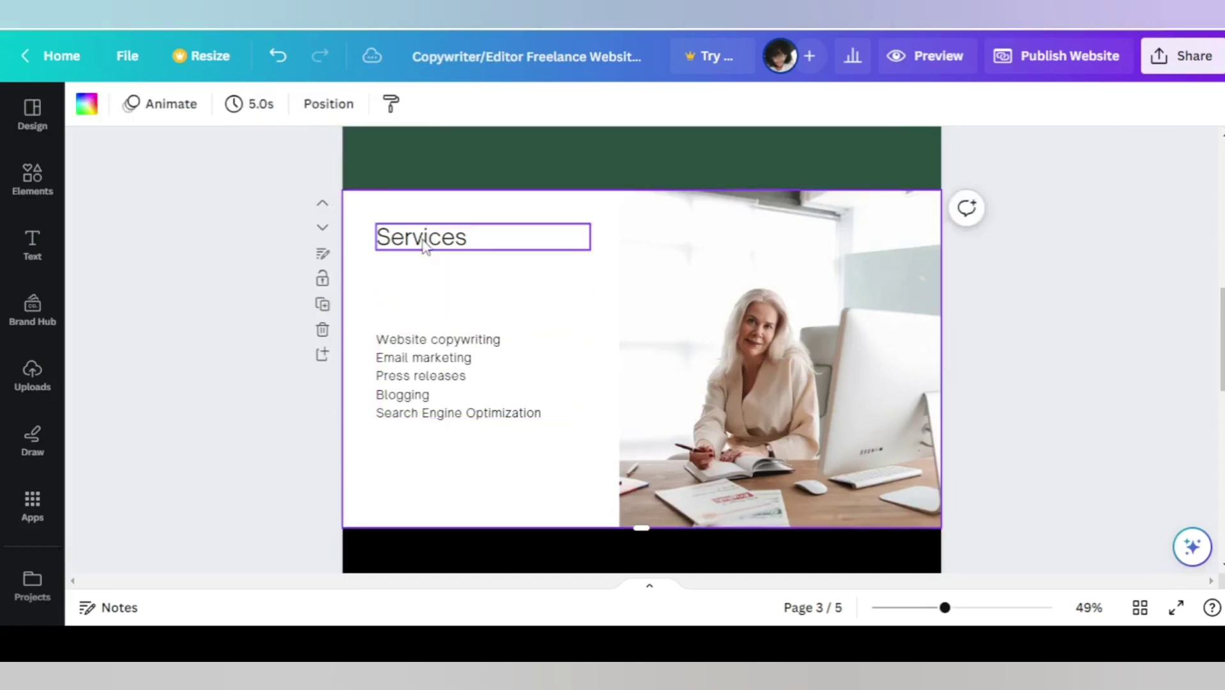
pyautogui.moveTo(431, 255); pyautogui.dragTo(431, 327)
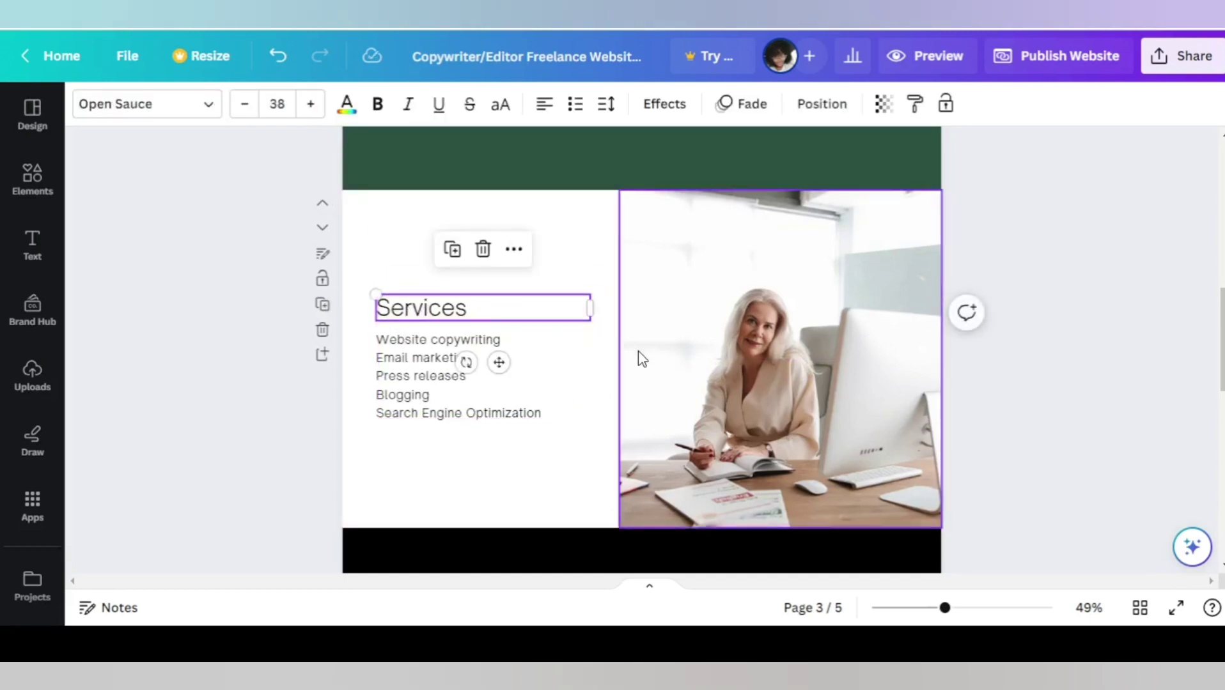
pyautogui.scroll(-3, 651, 360)
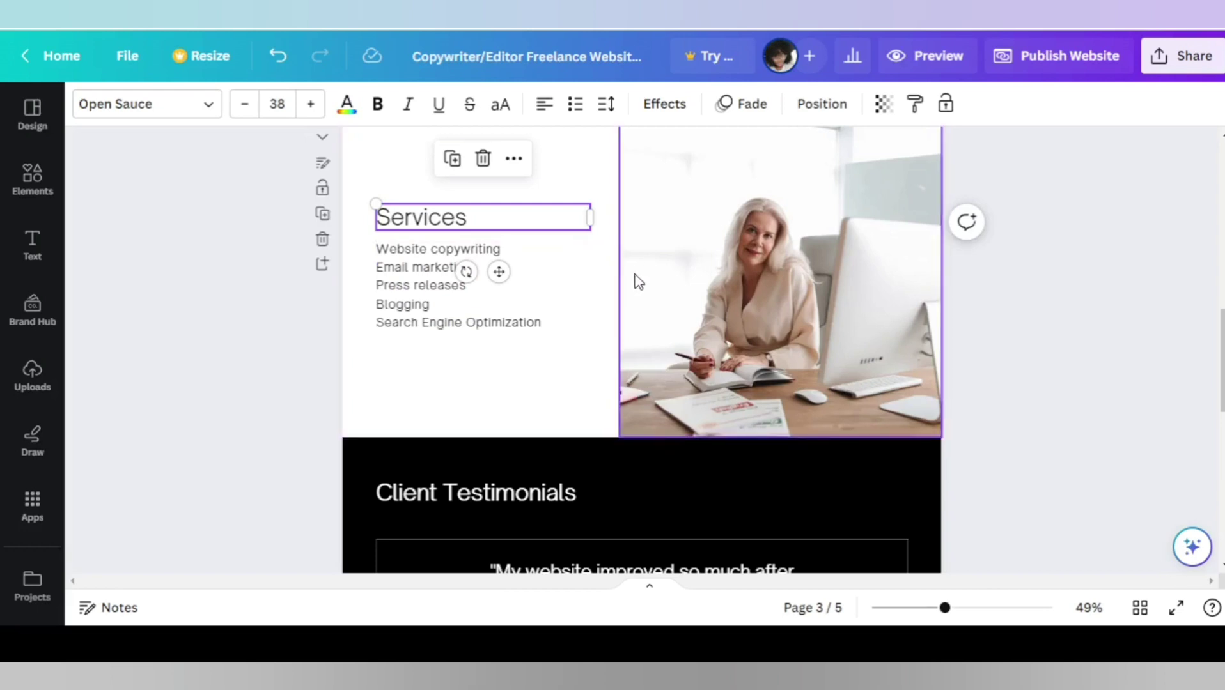
pyautogui.scroll(-5, 653, 283)
pyautogui.scroll(2, 708, 318)
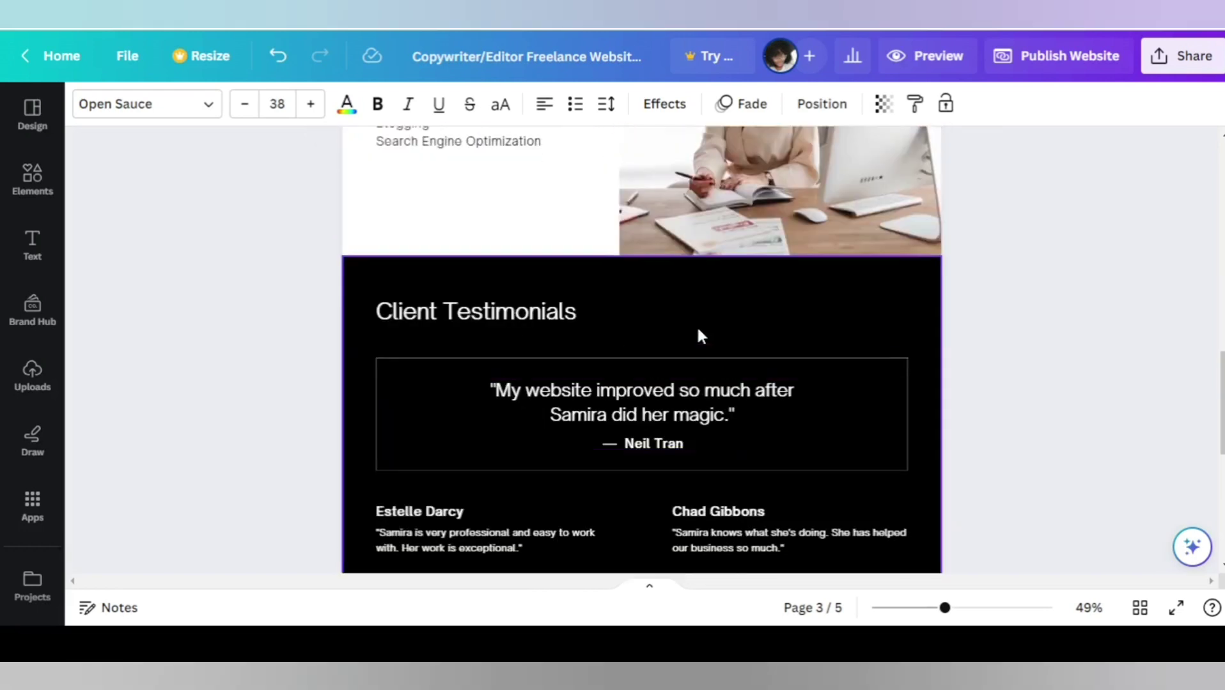
# Make the Client Testimonials background dark green, then undo the latest edit.
pyautogui.click(358, 265)
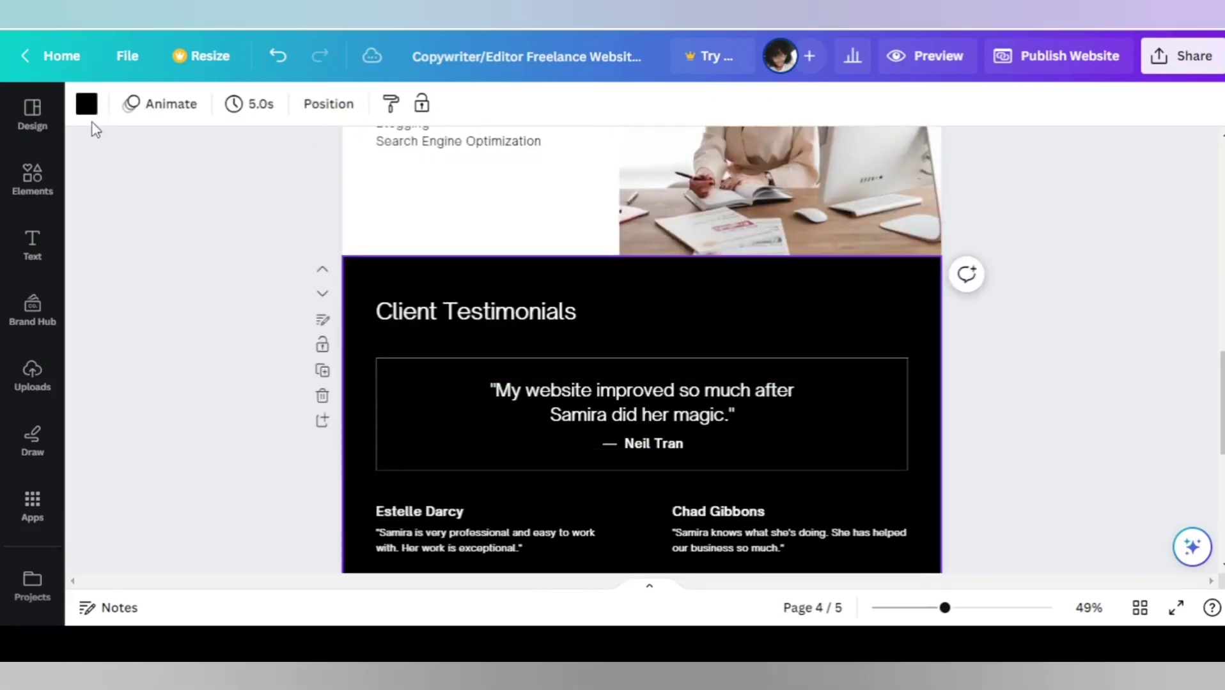
pyautogui.click(86, 104)
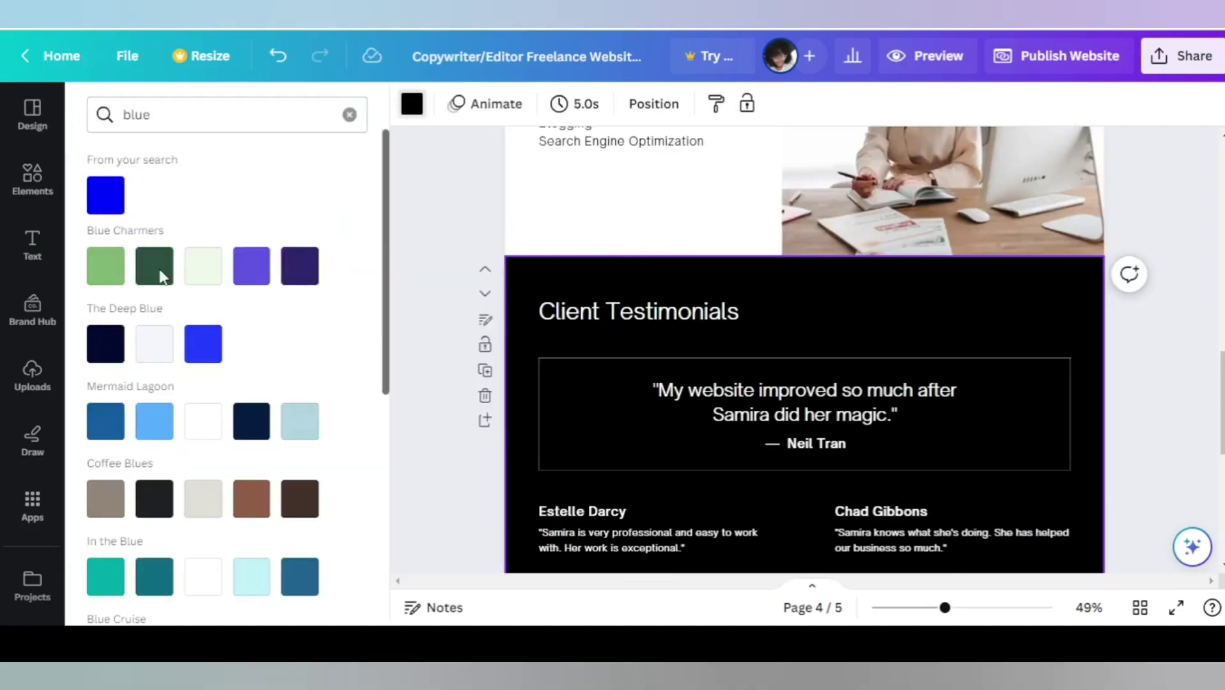
pyautogui.click(157, 260)
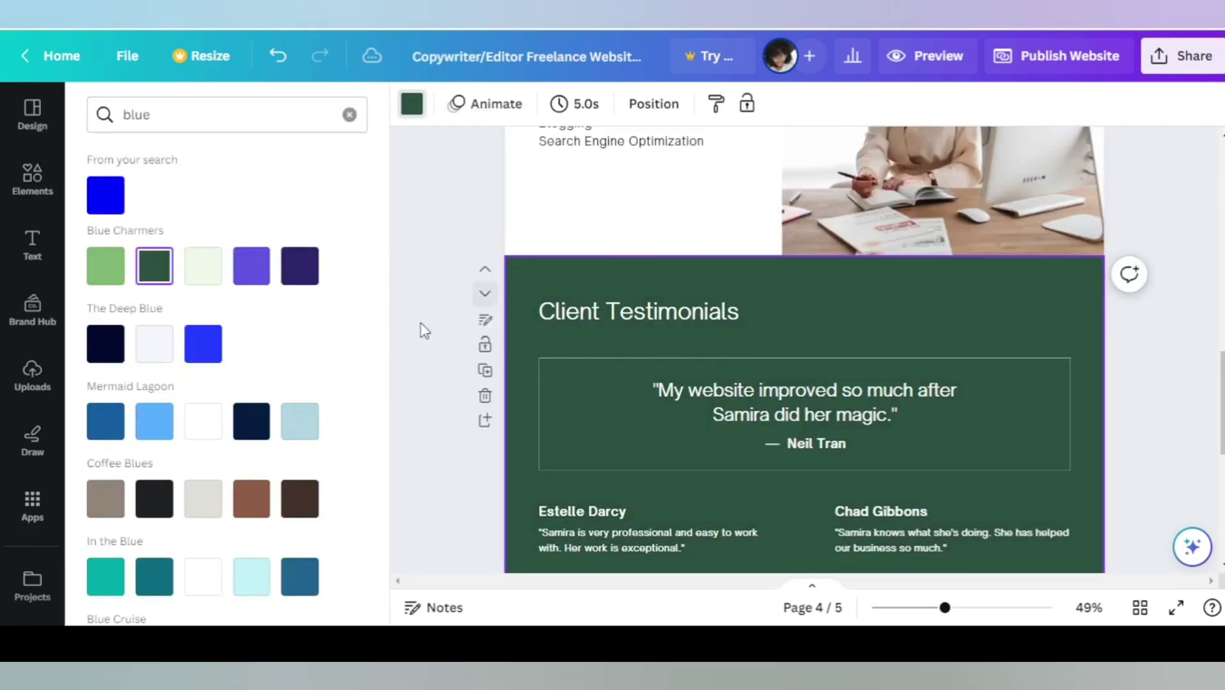
pyautogui.click(645, 327)
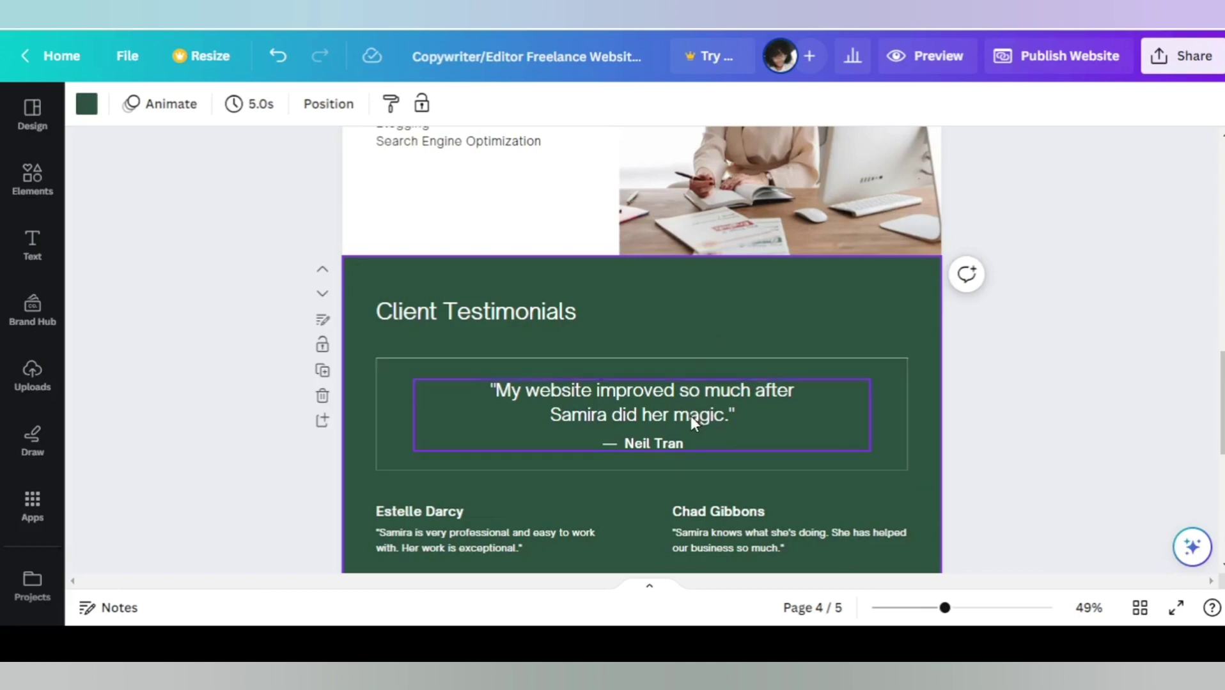
pyautogui.scroll(-3, 717, 422)
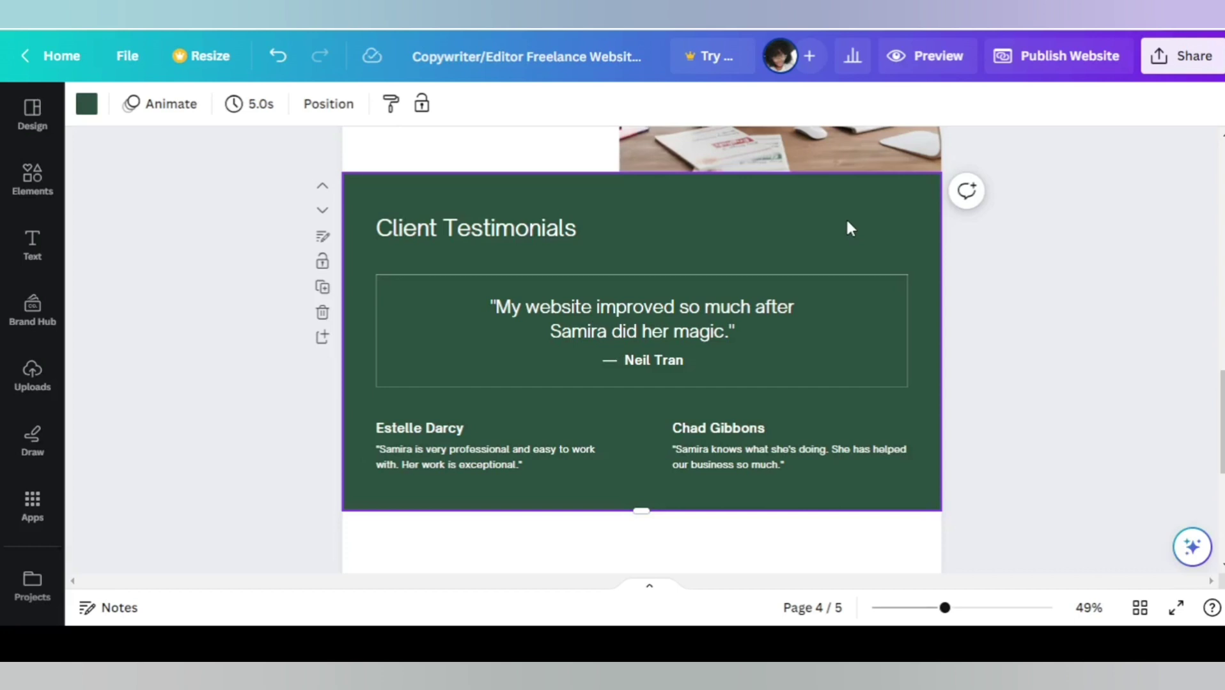
pyautogui.hotkey('ctrl', 'z')
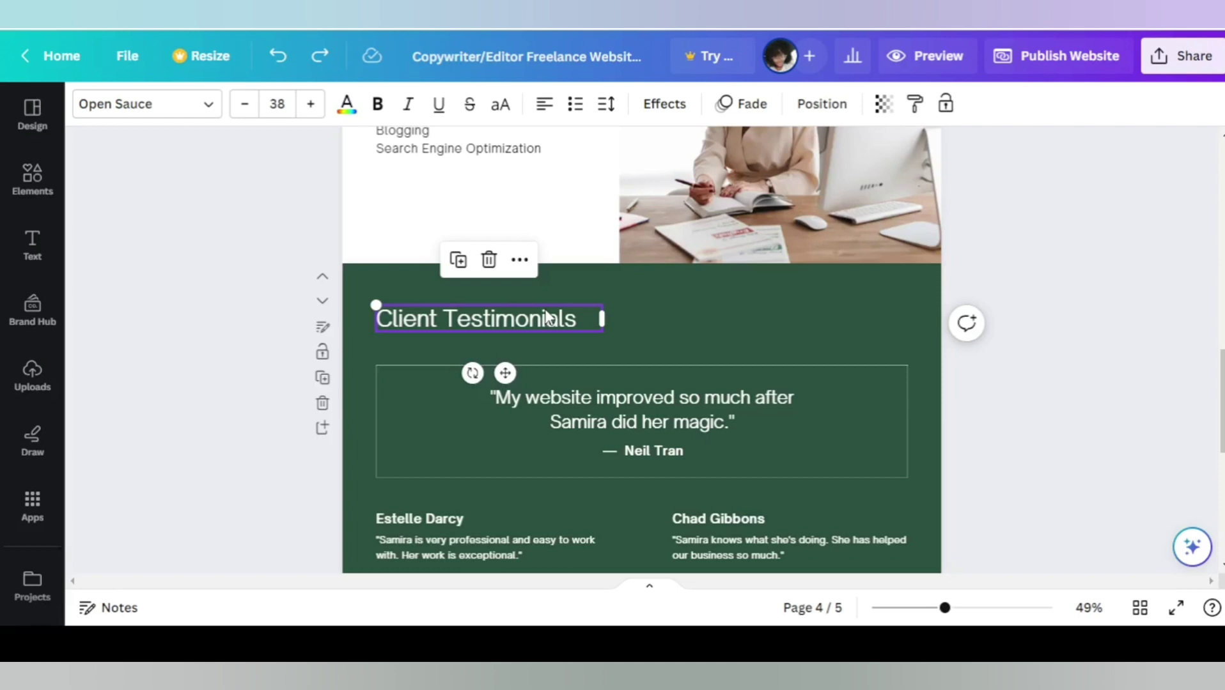
# Duplicate the Client Testimonials page, centre the copy's heading and retype it as 'Sample Works'.
pyautogui.click(364, 354)
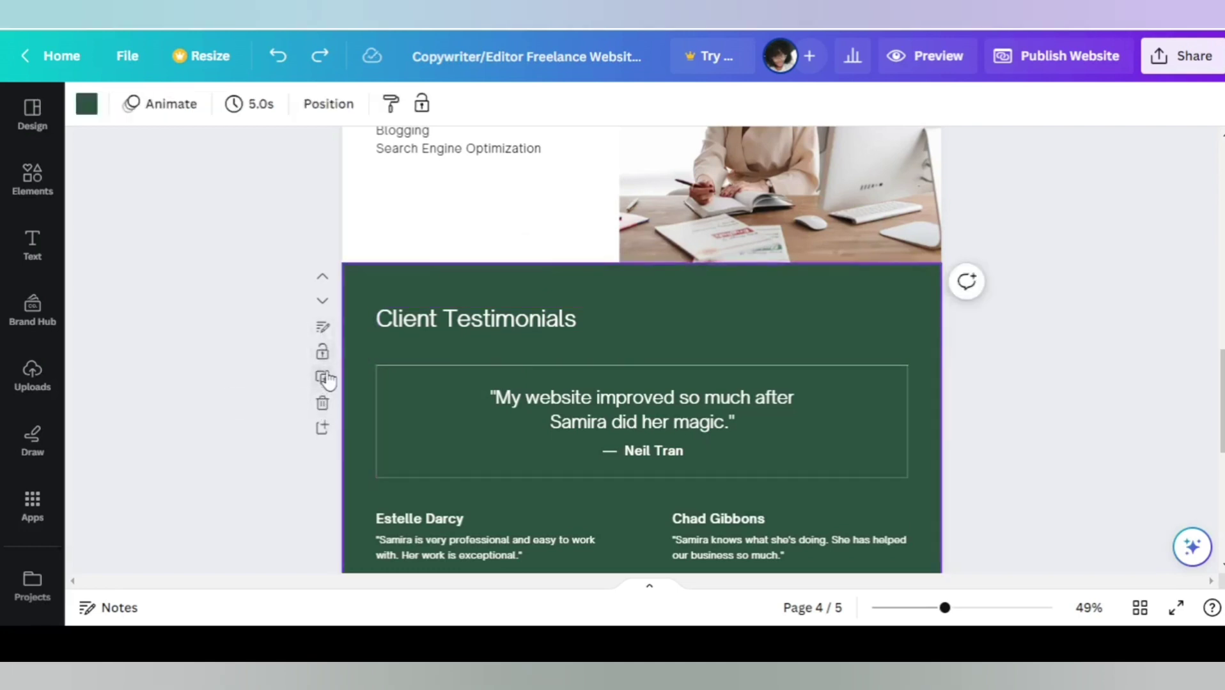
pyautogui.click(323, 378)
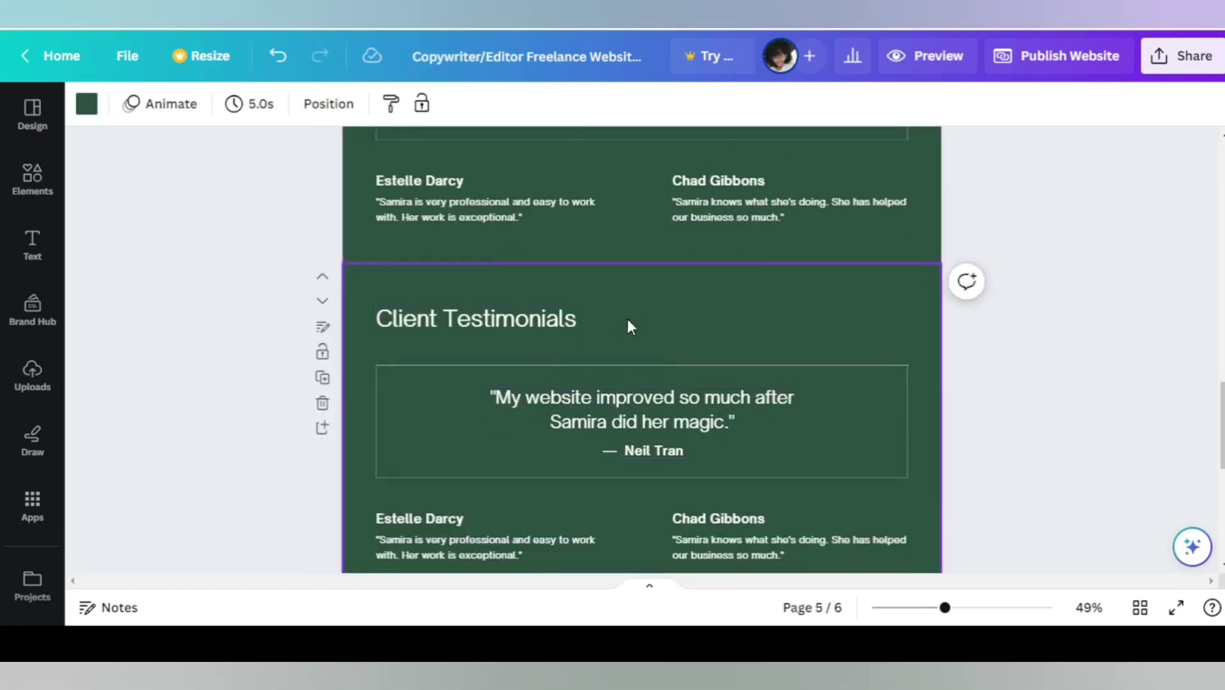
pyautogui.moveTo(481, 321); pyautogui.dragTo(643, 328)
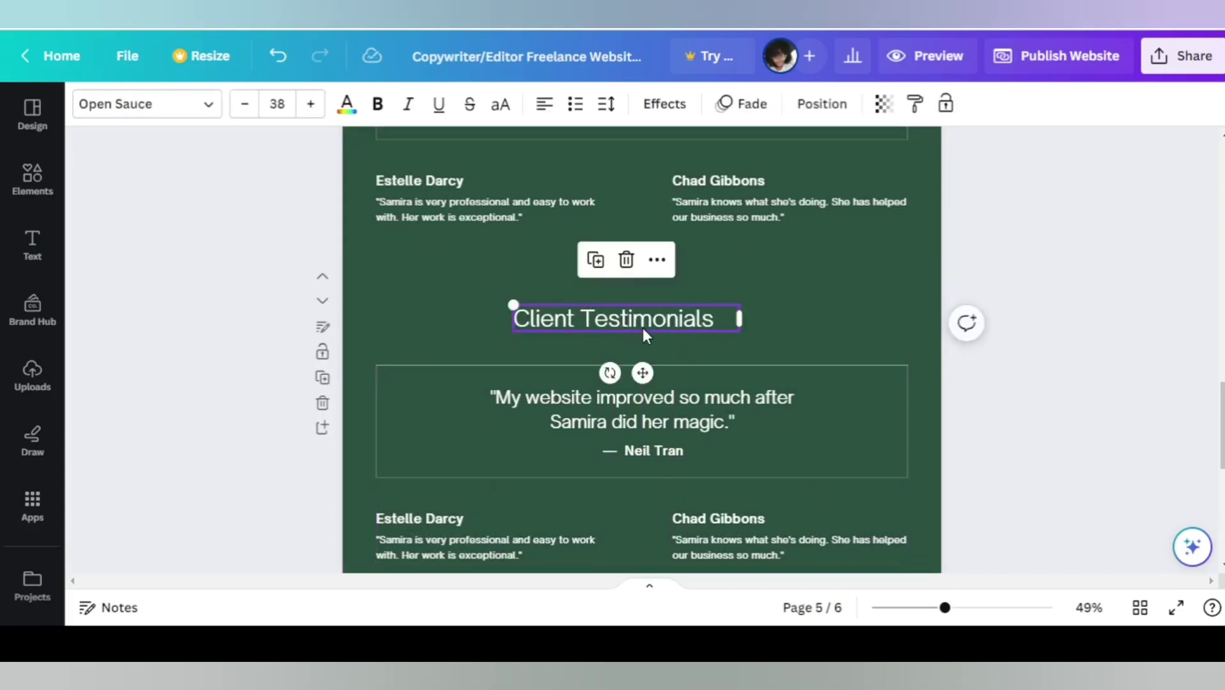
pyautogui.click(639, 322)
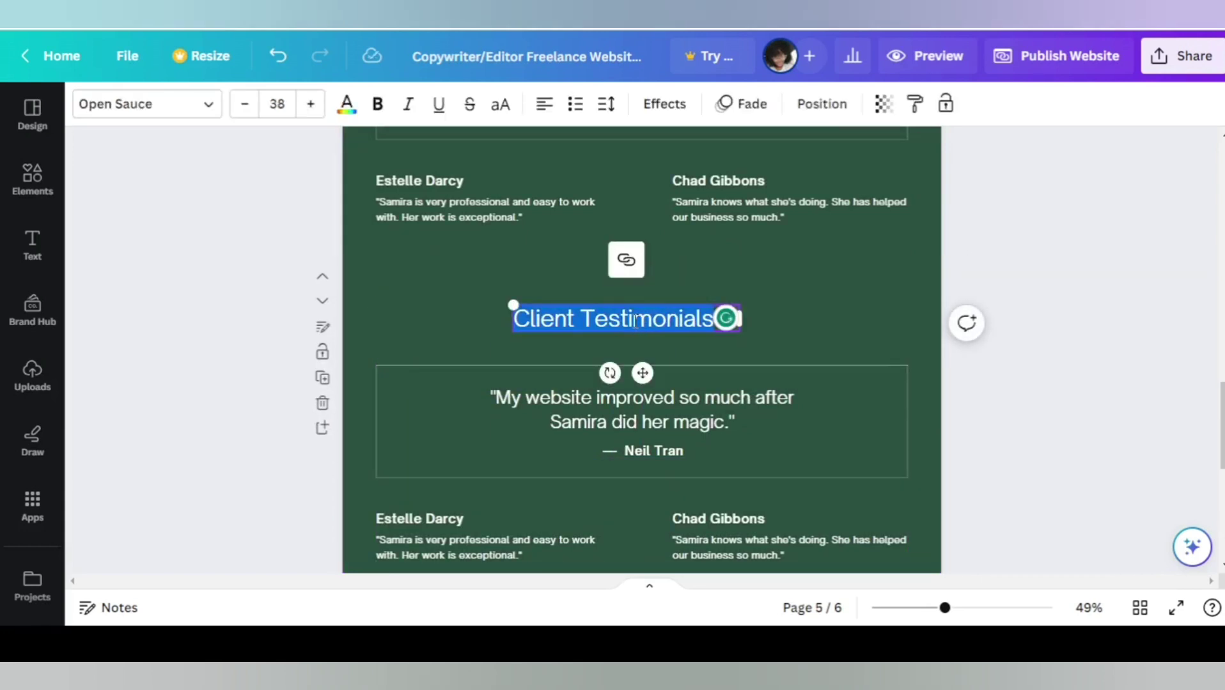
pyautogui.write('Sample ')
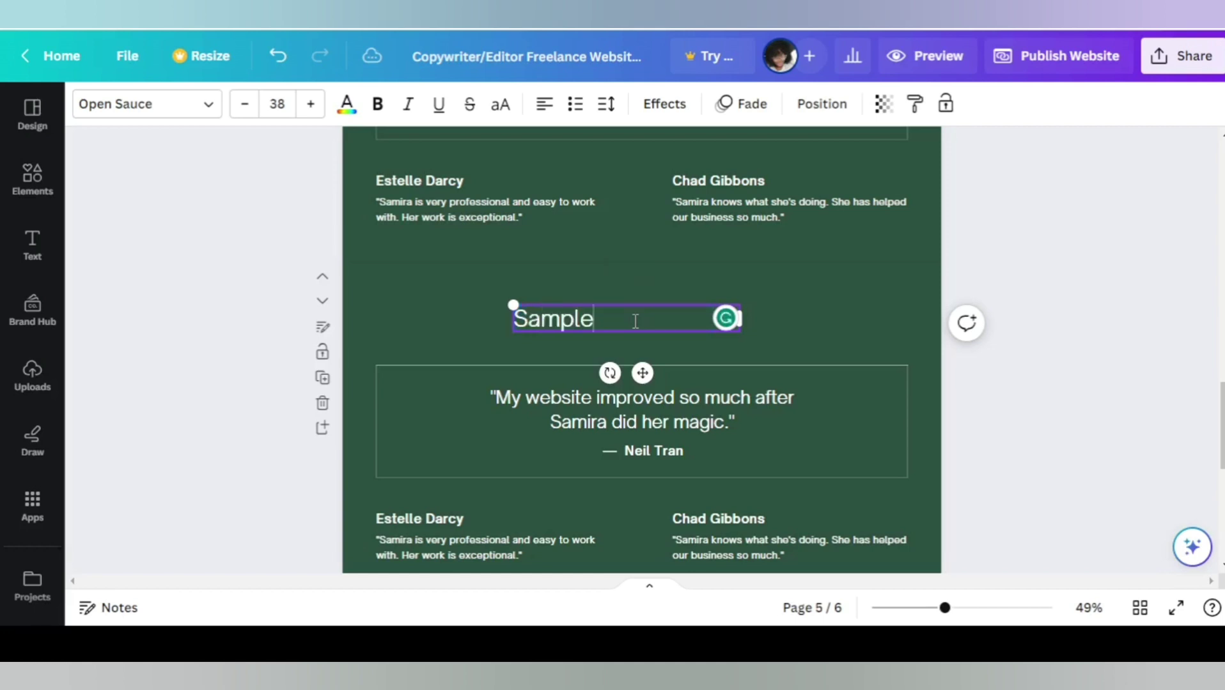
pyautogui.write('Work')
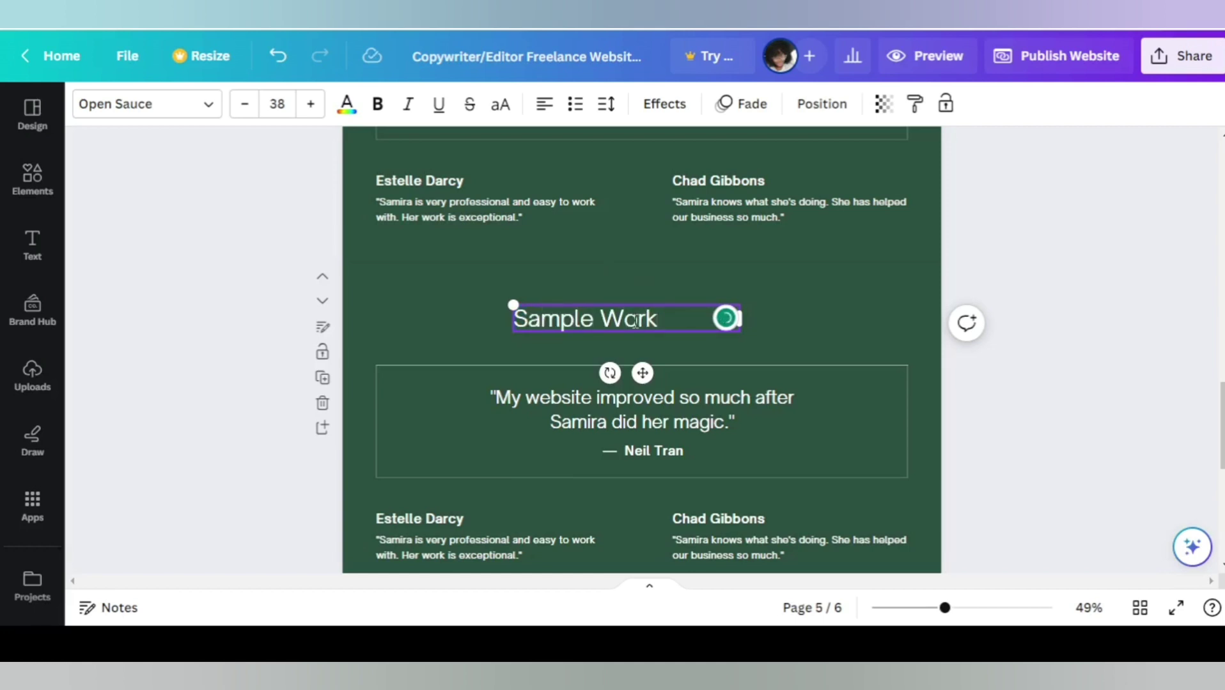
pyautogui.write('s')
# Delete the quote text and its surrounding quote box from page 5.
pyautogui.click(860, 281)
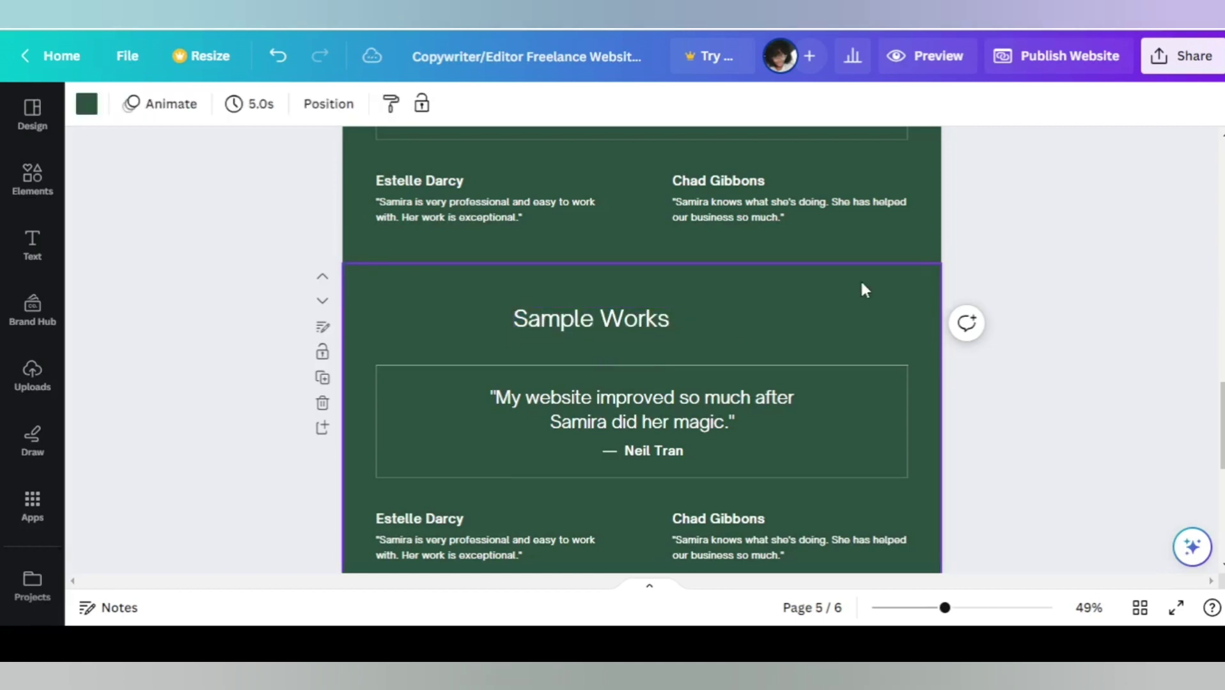
pyautogui.click(791, 391)
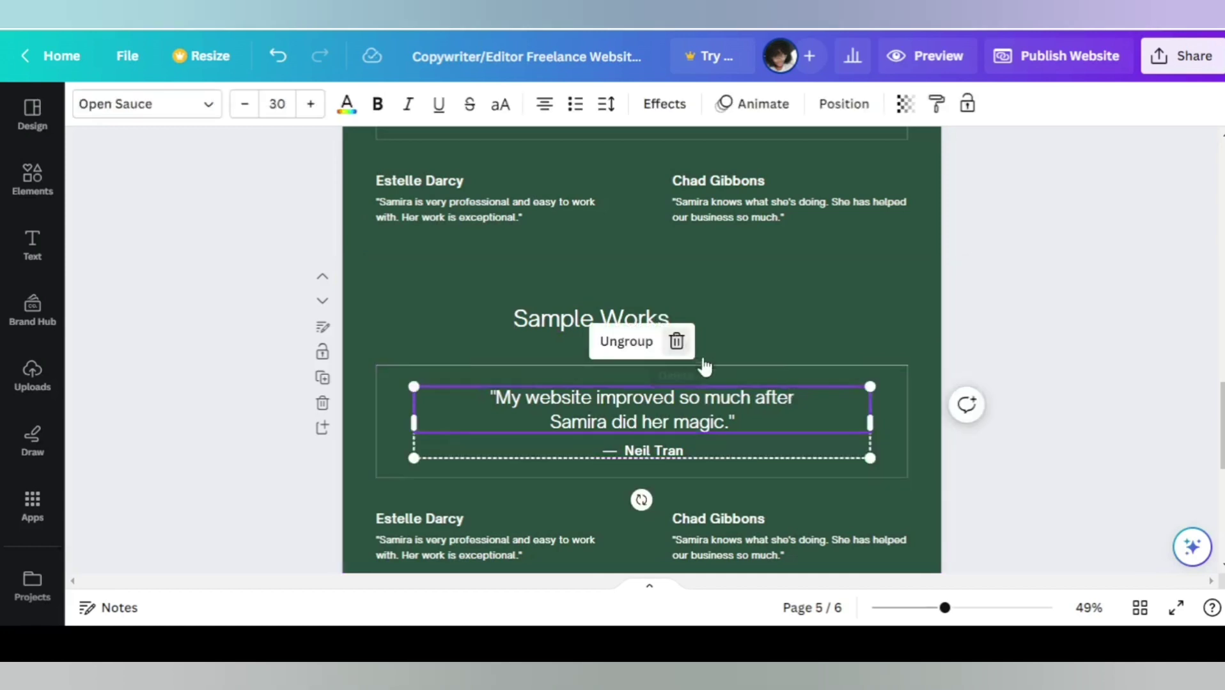
pyautogui.press('Delete')
pyautogui.click(825, 376)
pyautogui.click(642, 326)
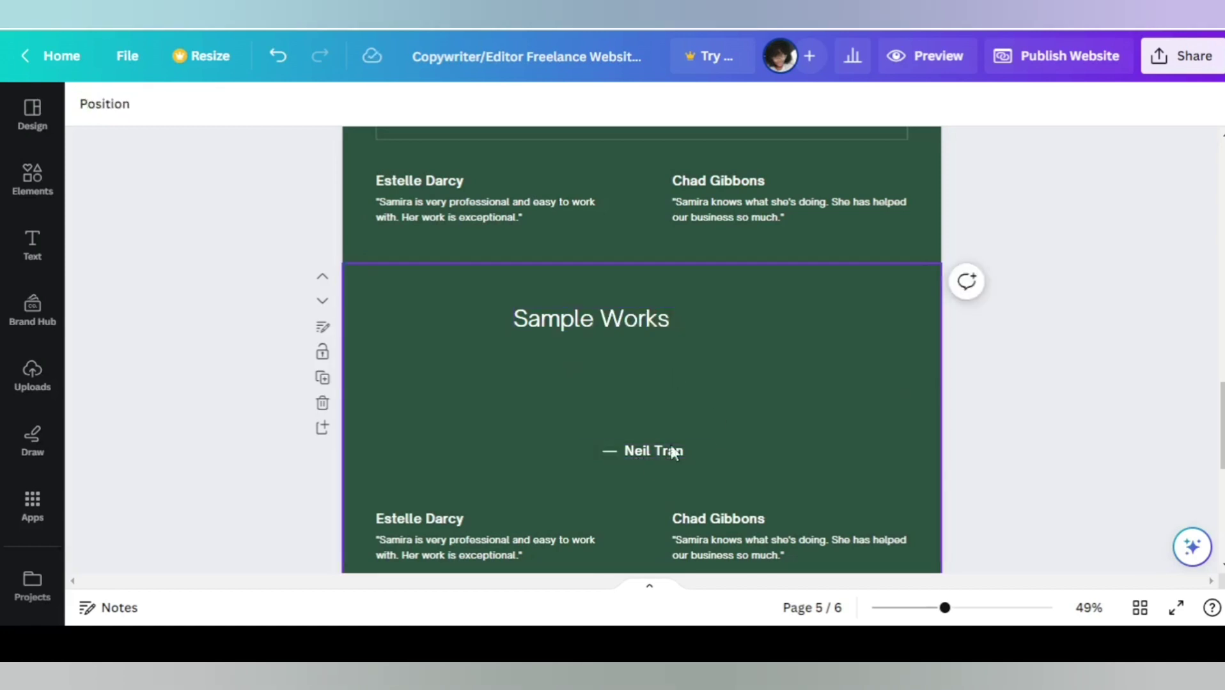
# Delete the three remaining testimonial quotes and their attribution names.
pyautogui.click(651, 450)
pyautogui.click(640, 397)
pyautogui.click(500, 530)
pyautogui.click(528, 489)
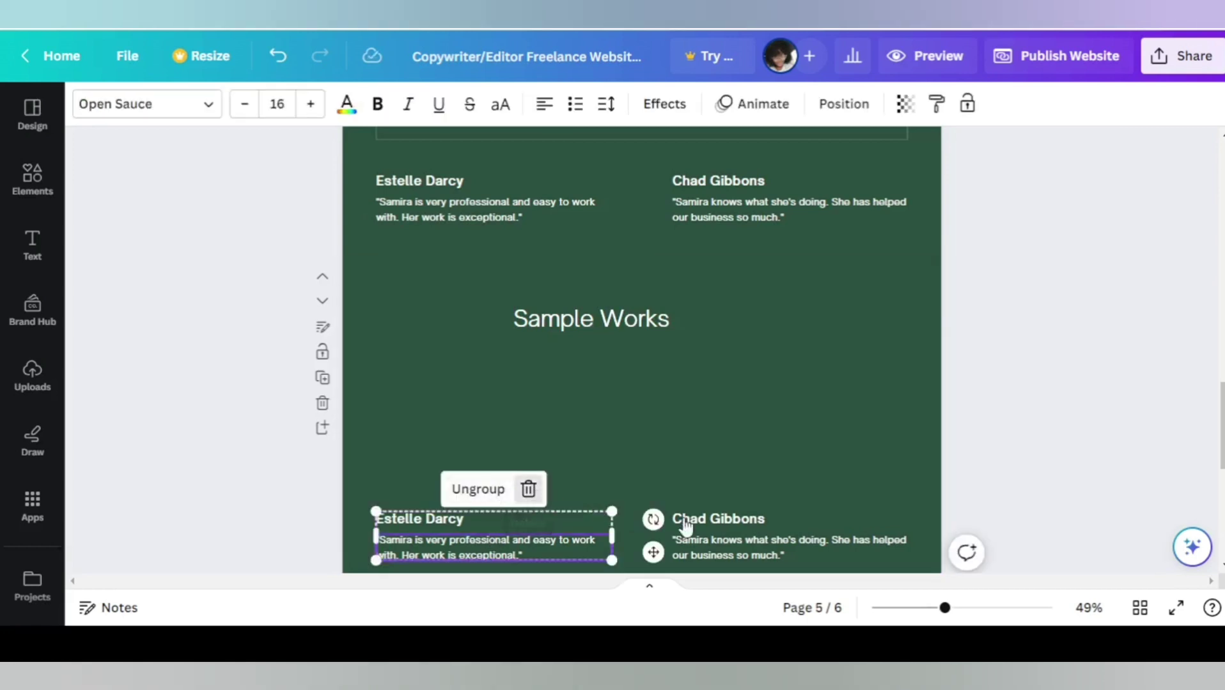
pyautogui.click(757, 529)
pyautogui.click(825, 466)
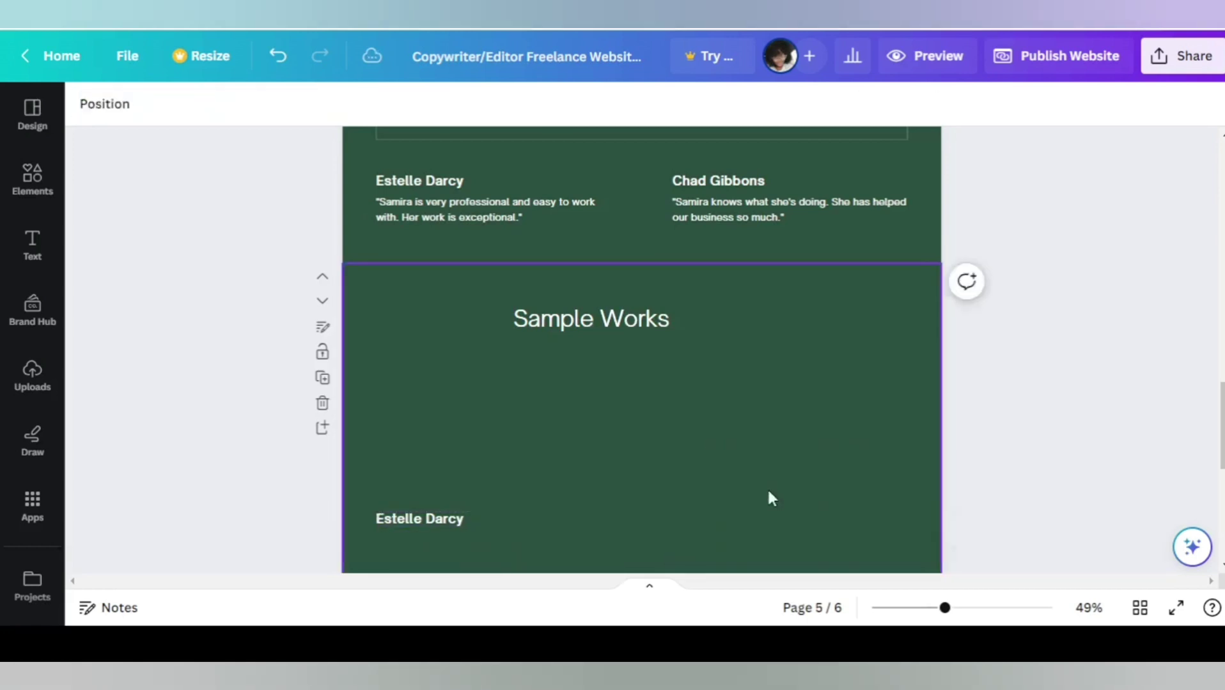
pyautogui.click(484, 519)
pyautogui.click(494, 466)
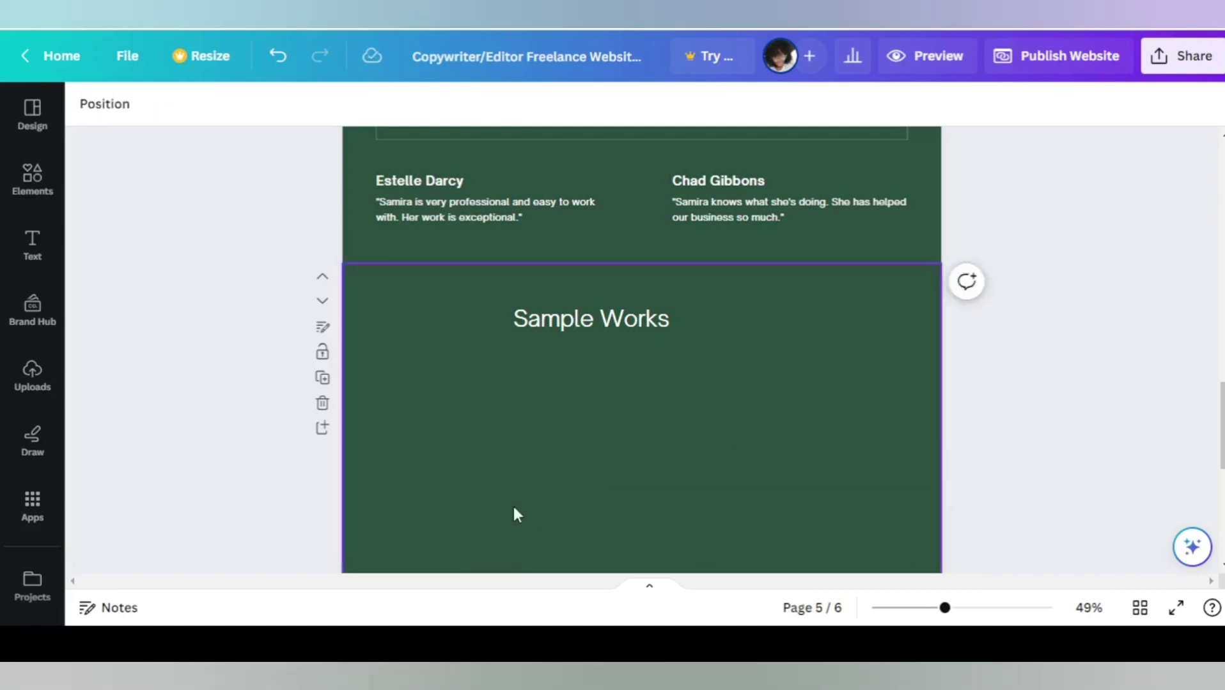
# Add a phone mockup graphic from Elements, sized 160 by 316, below the heading.
pyautogui.click(32, 182)
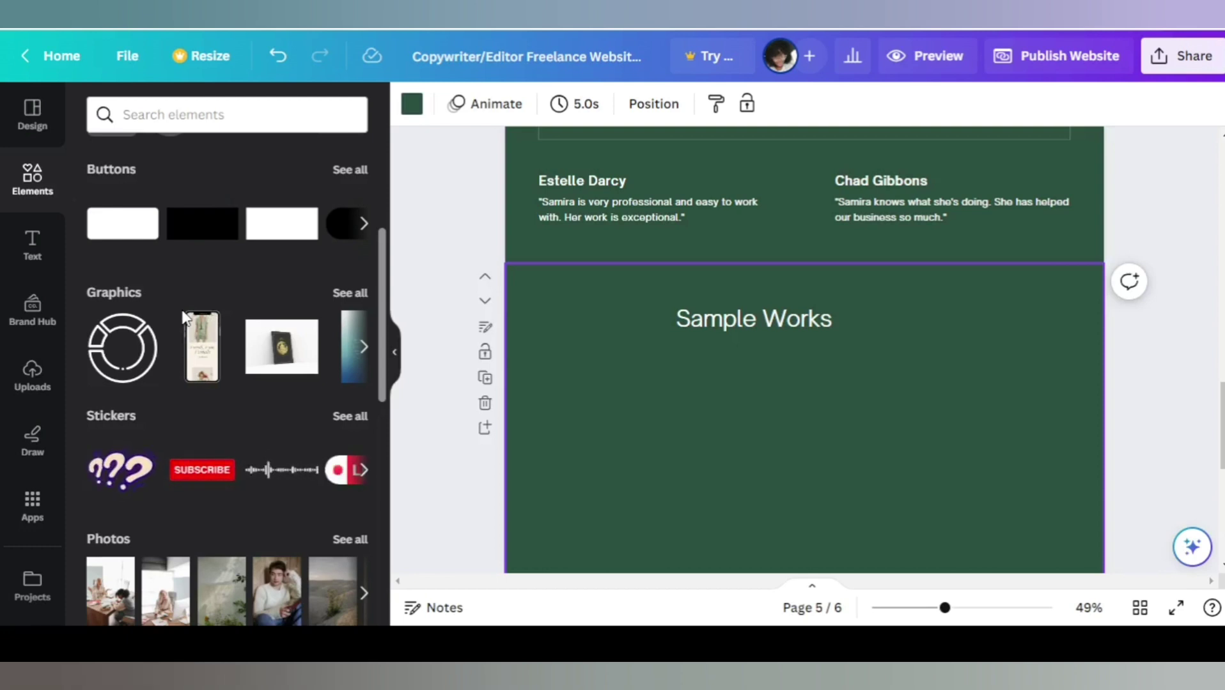
pyautogui.moveTo(185, 320); pyautogui.dragTo(620, 366)
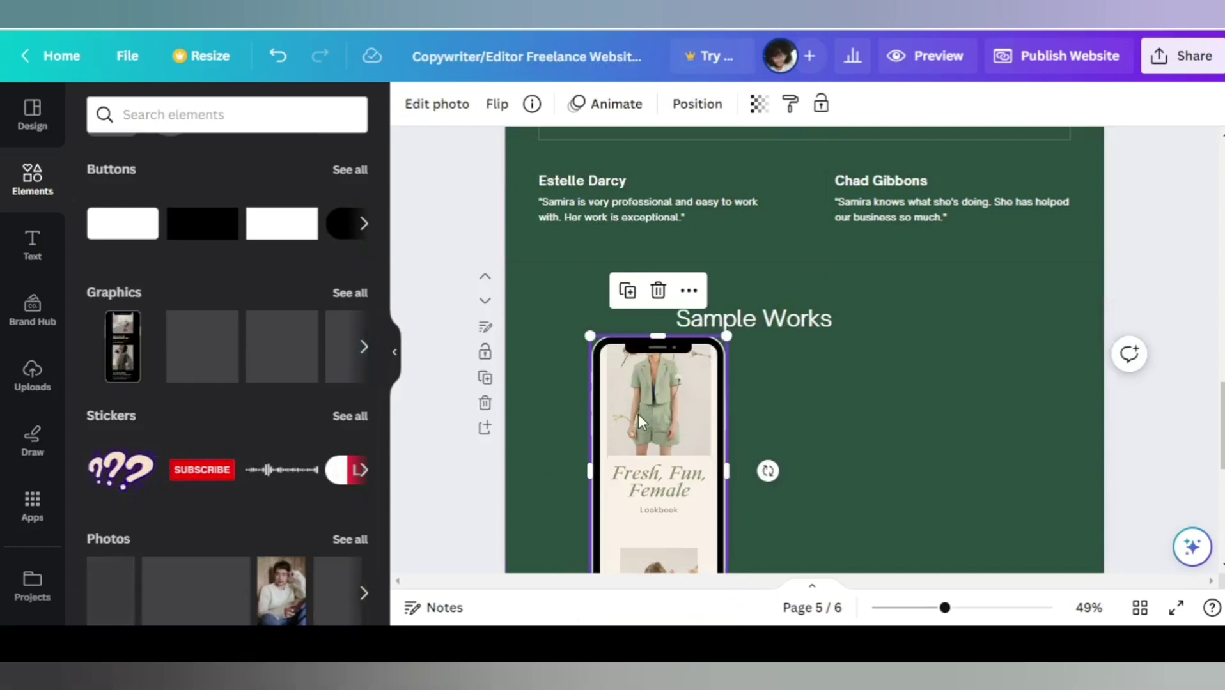
pyautogui.moveTo(670, 427); pyautogui.dragTo(664, 345)
pyautogui.moveTo(719, 253); pyautogui.dragTo(664, 391)
pyautogui.click(986, 374)
pyautogui.moveTo(626, 457); pyautogui.dragTo(596, 416)
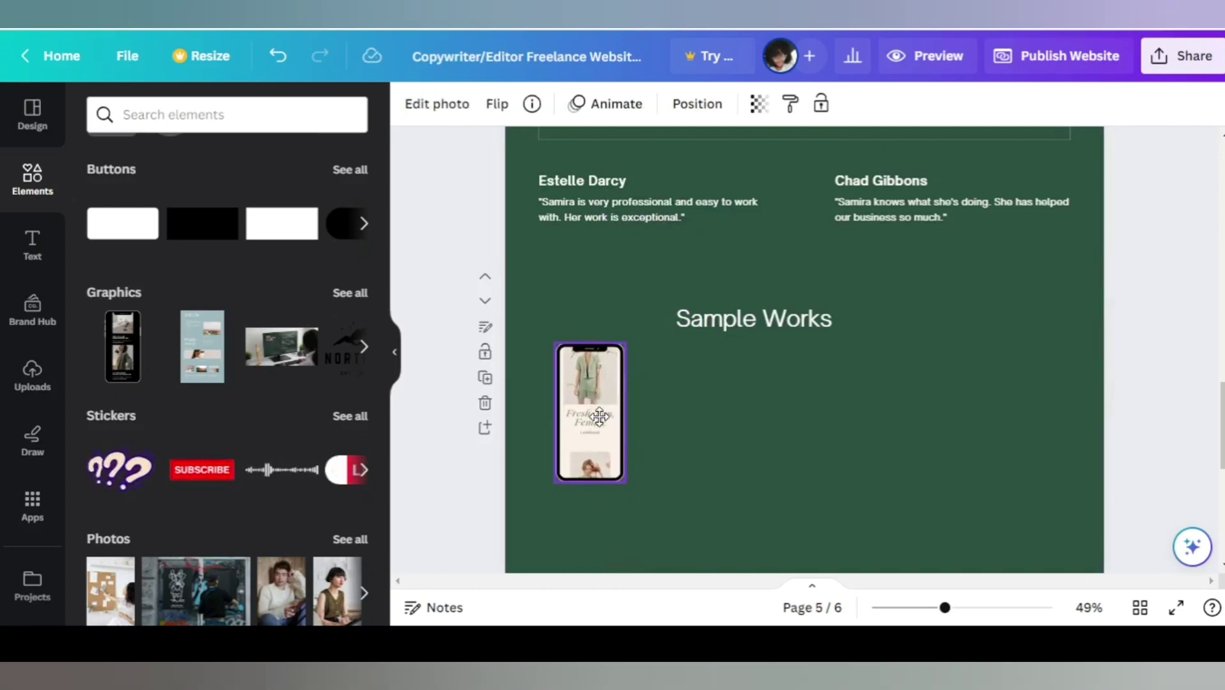
pyautogui.click(714, 414)
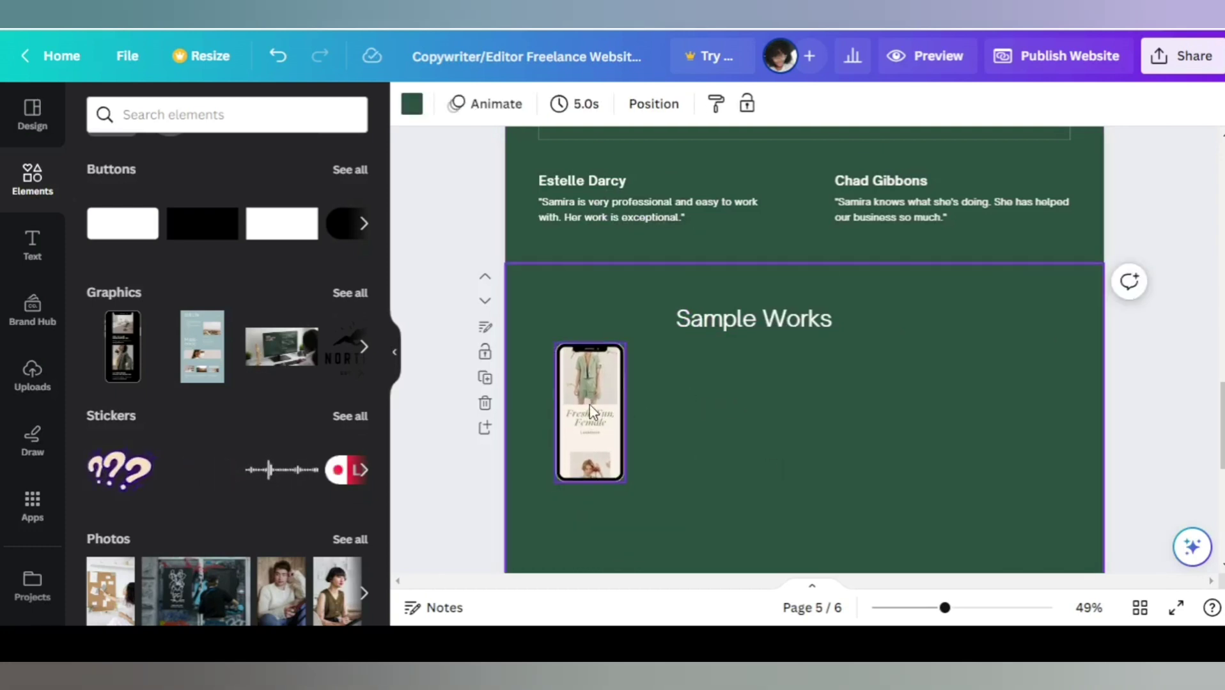
# Add a teal website mockup beside the phone, resized to match it.
pyautogui.click(202, 348)
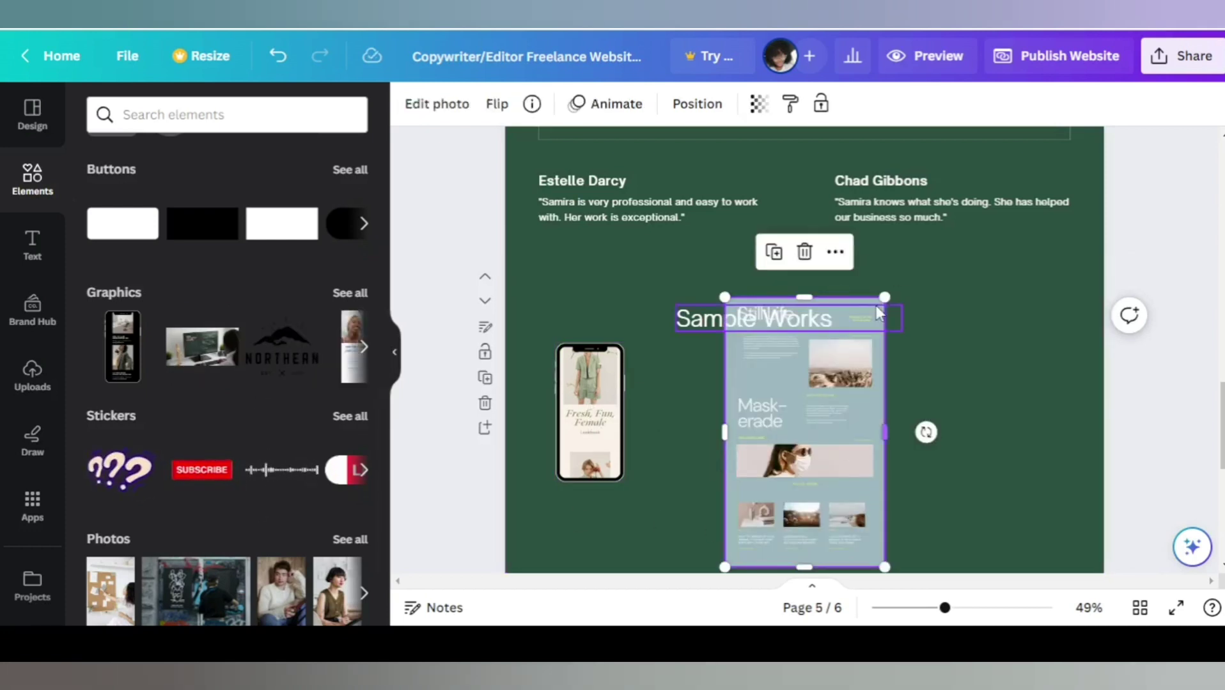
pyautogui.moveTo(875, 296); pyautogui.dragTo(787, 459)
pyautogui.moveTo(745, 510); pyautogui.dragTo(729, 409)
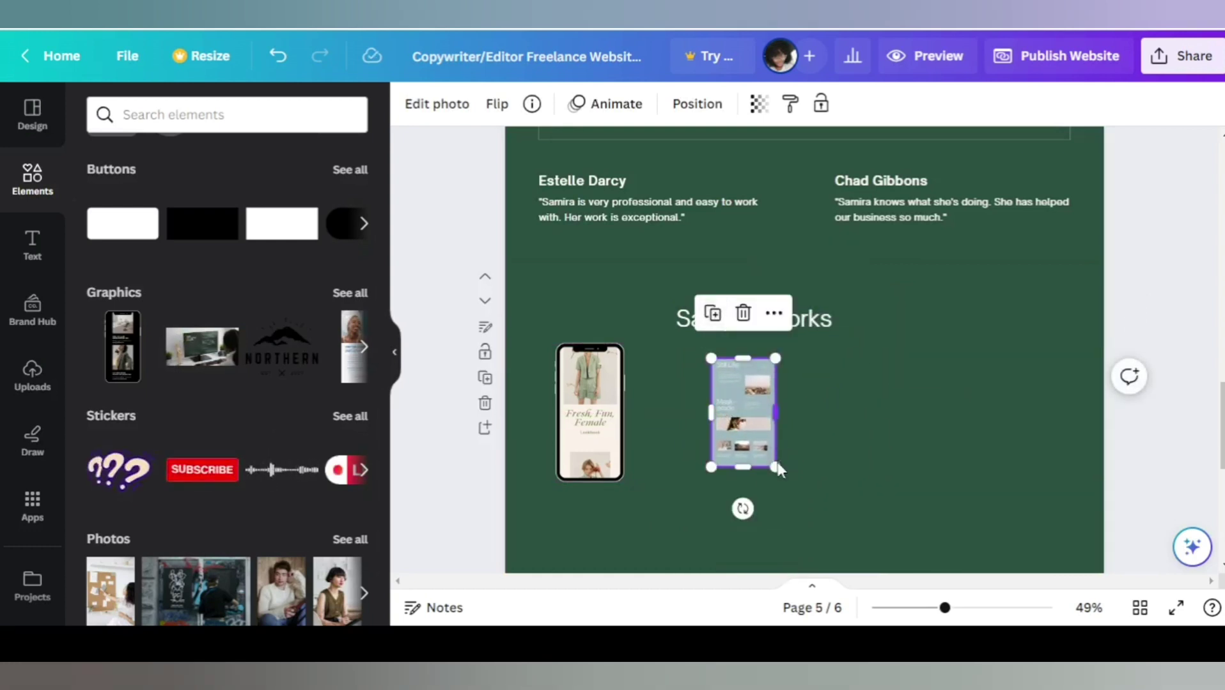
pyautogui.moveTo(775, 468); pyautogui.dragTo(804, 494)
pyautogui.click(810, 503)
pyautogui.moveTo(720, 402); pyautogui.dragTo(715, 395)
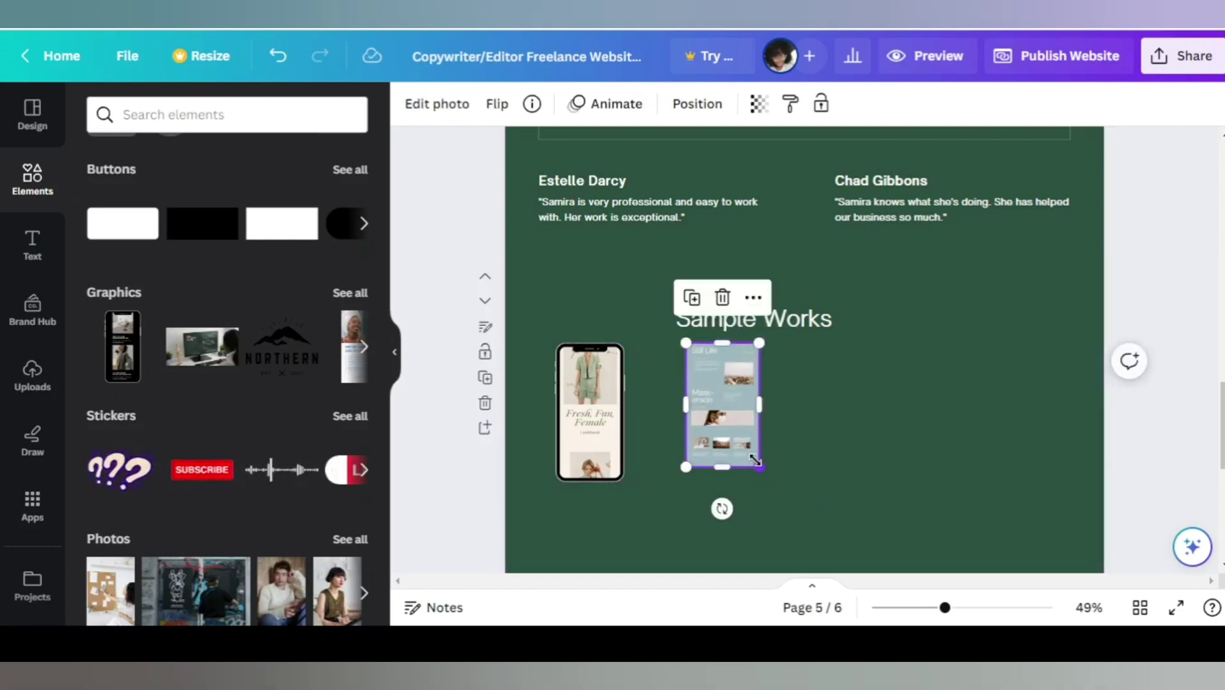
pyautogui.moveTo(758, 470); pyautogui.dragTo(768, 482)
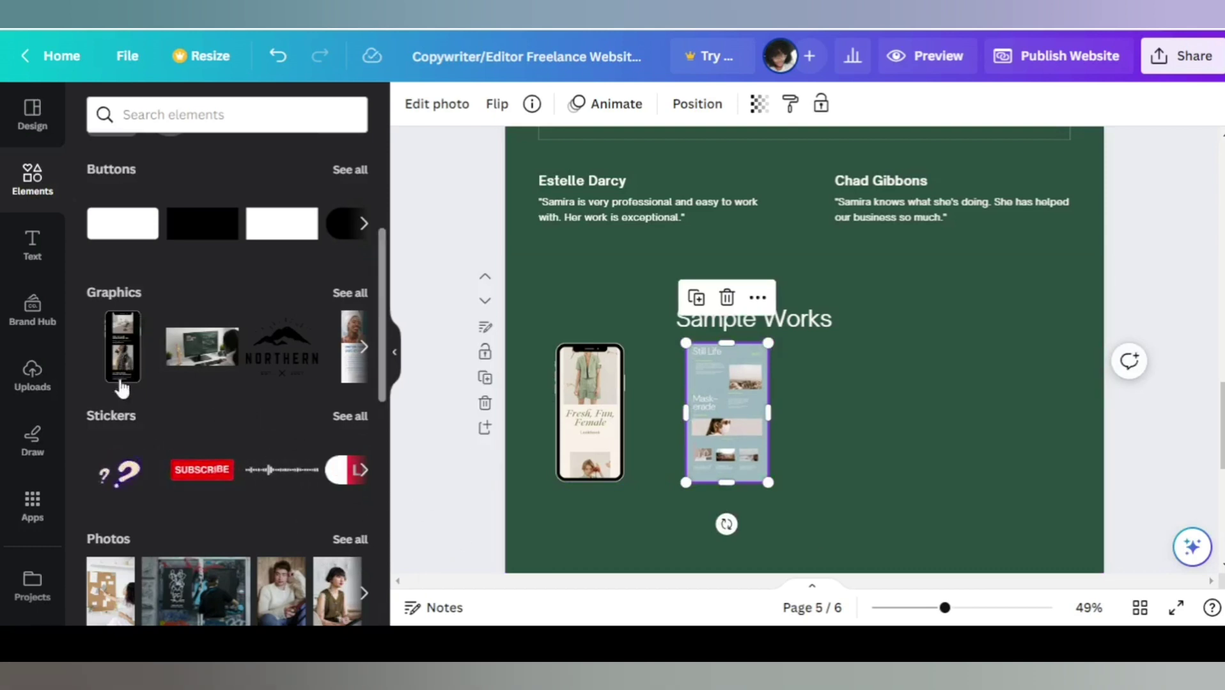
# Add a black phone mockup on the right, resized and aligned with the other two.
pyautogui.click(122, 348)
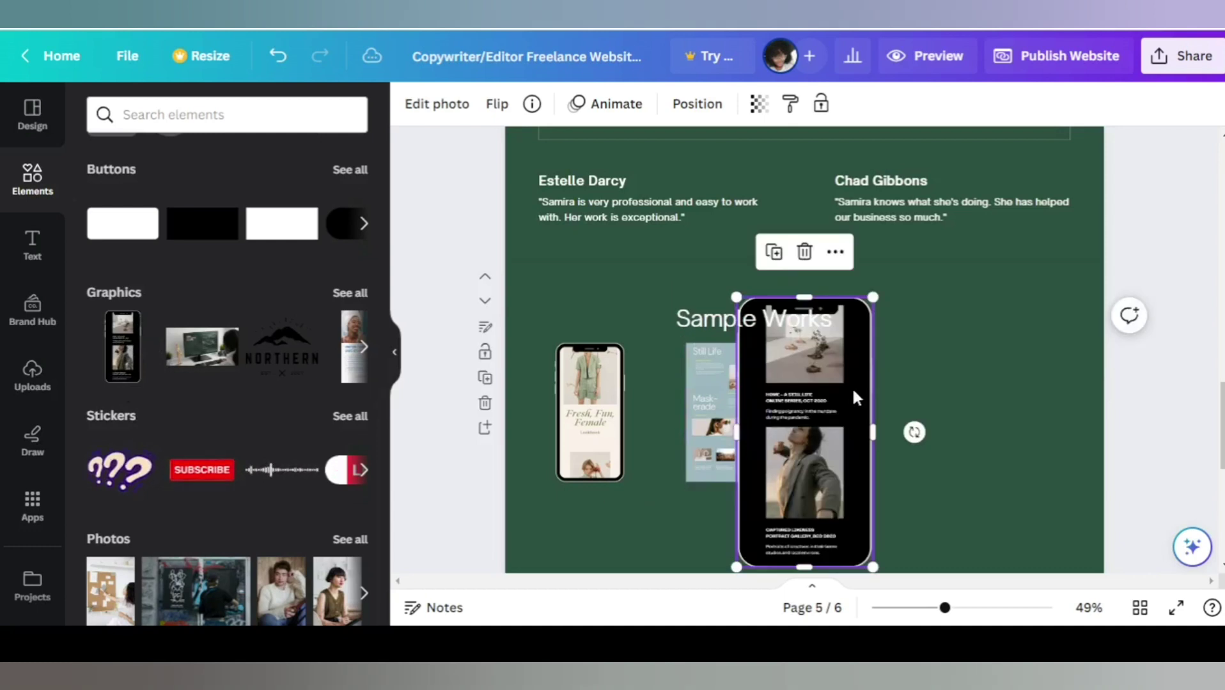
pyautogui.moveTo(835, 394); pyautogui.dragTo(1021, 406)
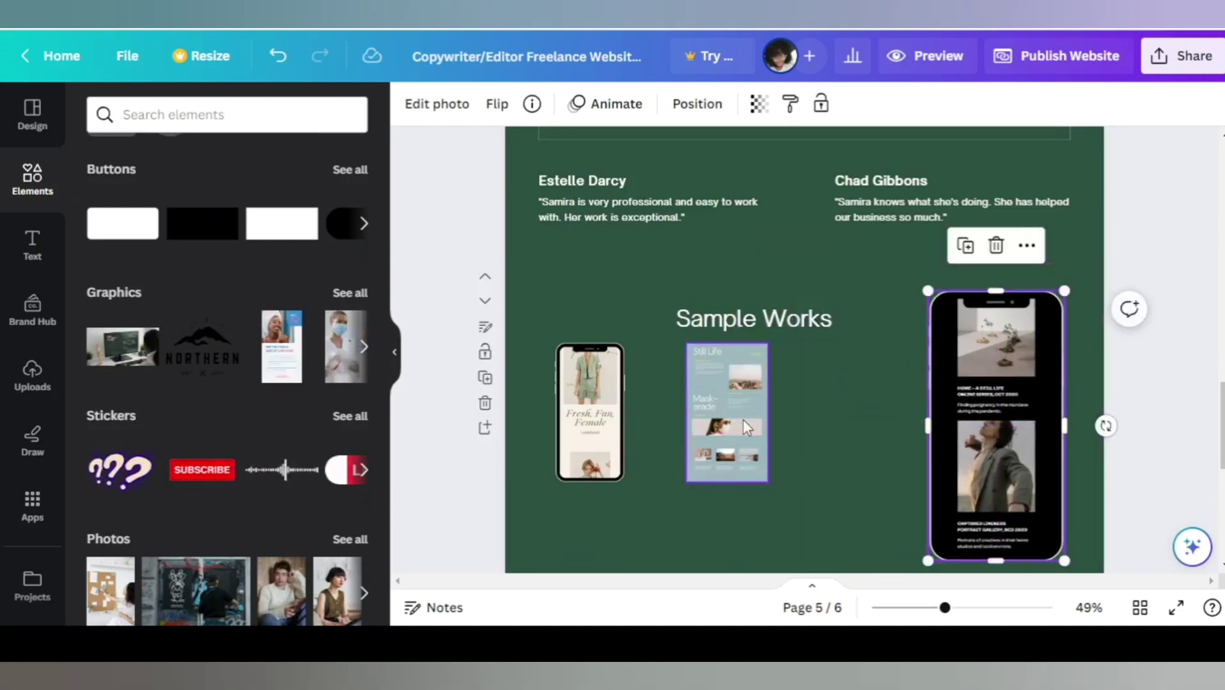
pyautogui.moveTo(752, 425); pyautogui.dragTo(805, 424)
pyautogui.click(1033, 371)
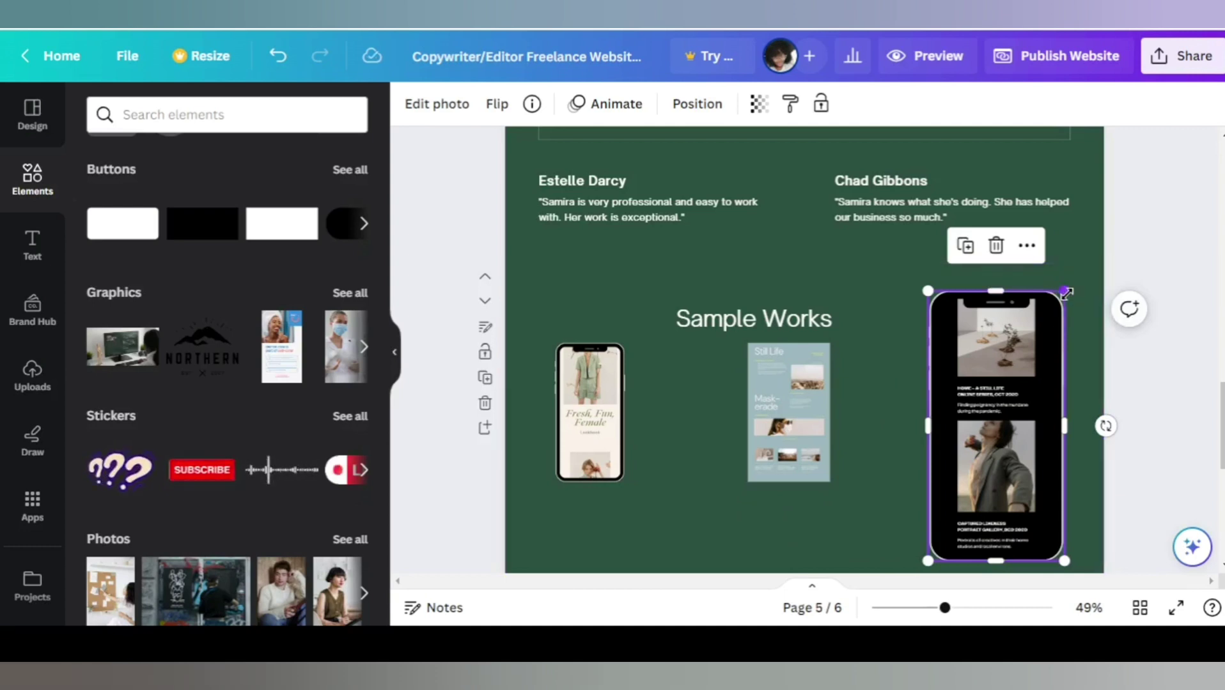
pyautogui.moveTo(1064, 293); pyautogui.dragTo(1017, 391)
pyautogui.moveTo(993, 446); pyautogui.dragTo(1000, 401)
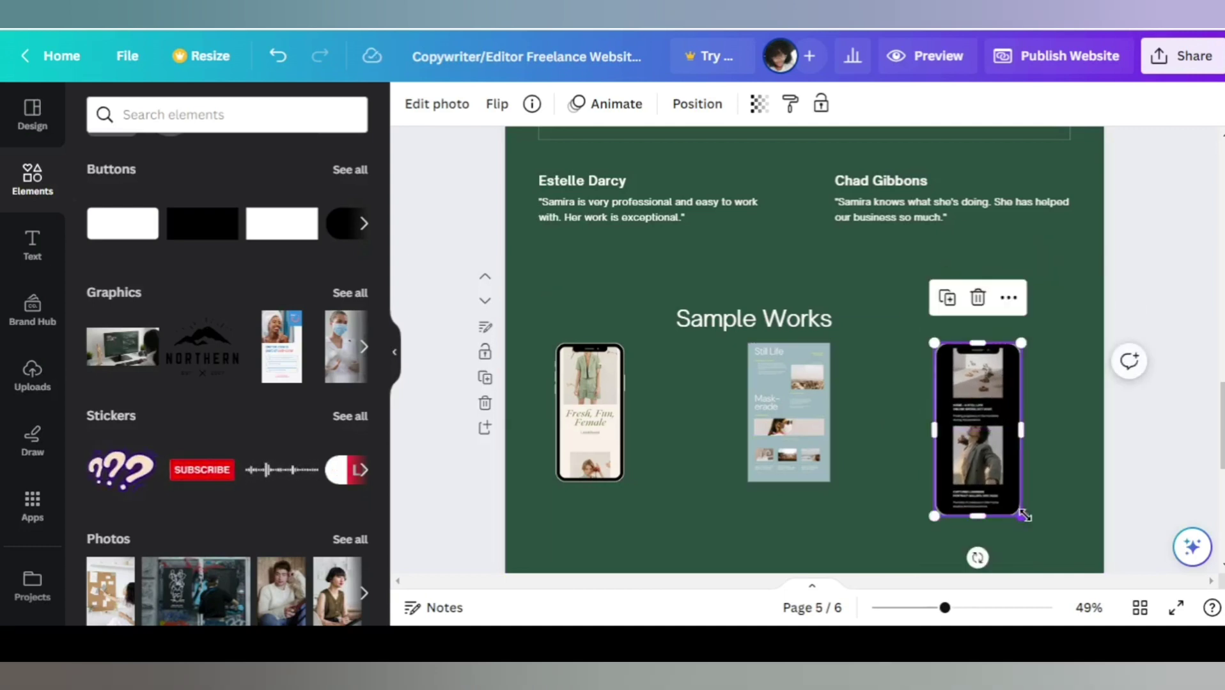
pyautogui.moveTo(1022, 514); pyautogui.dragTo(1002, 486)
pyautogui.click(873, 493)
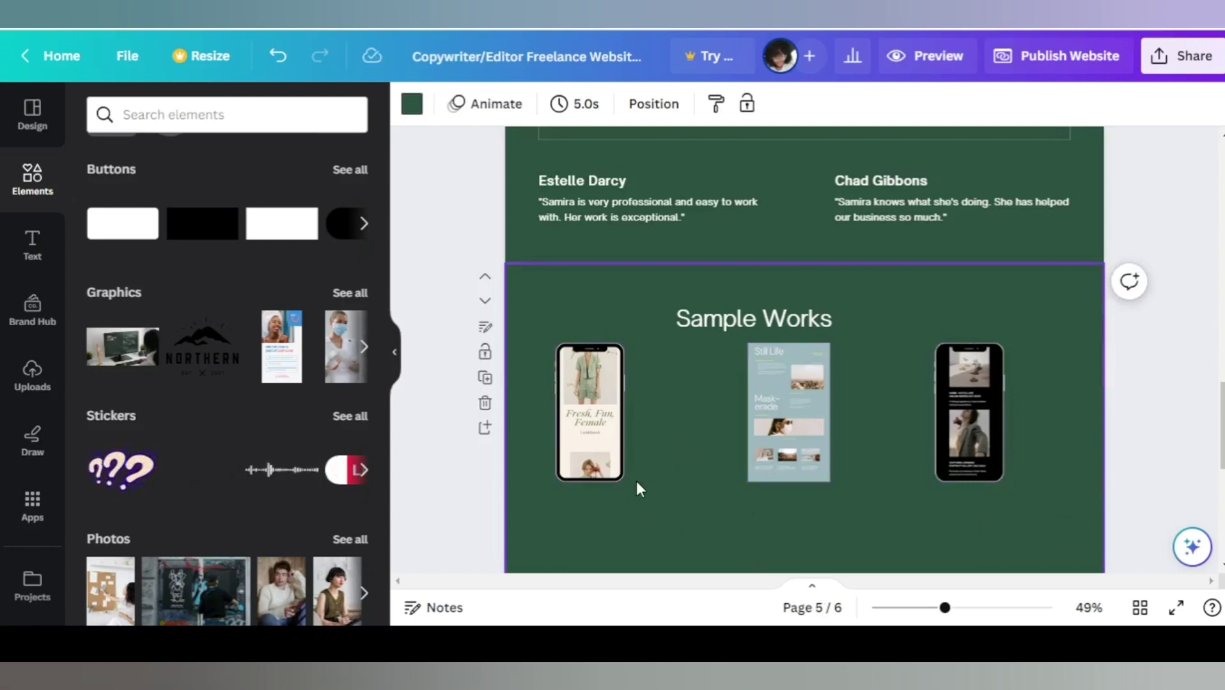
pyautogui.click(614, 469)
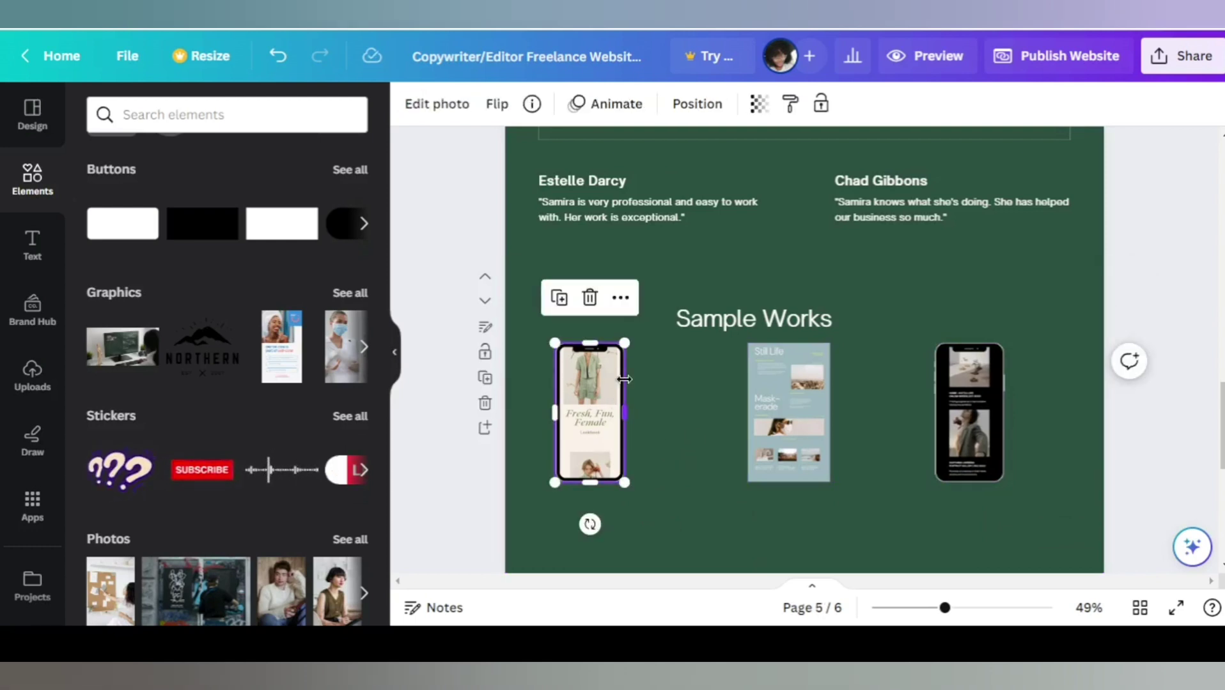
# Start a link on the left phone mockup and copy the YouTube channel page address.
pyautogui.rightClick(589, 409)
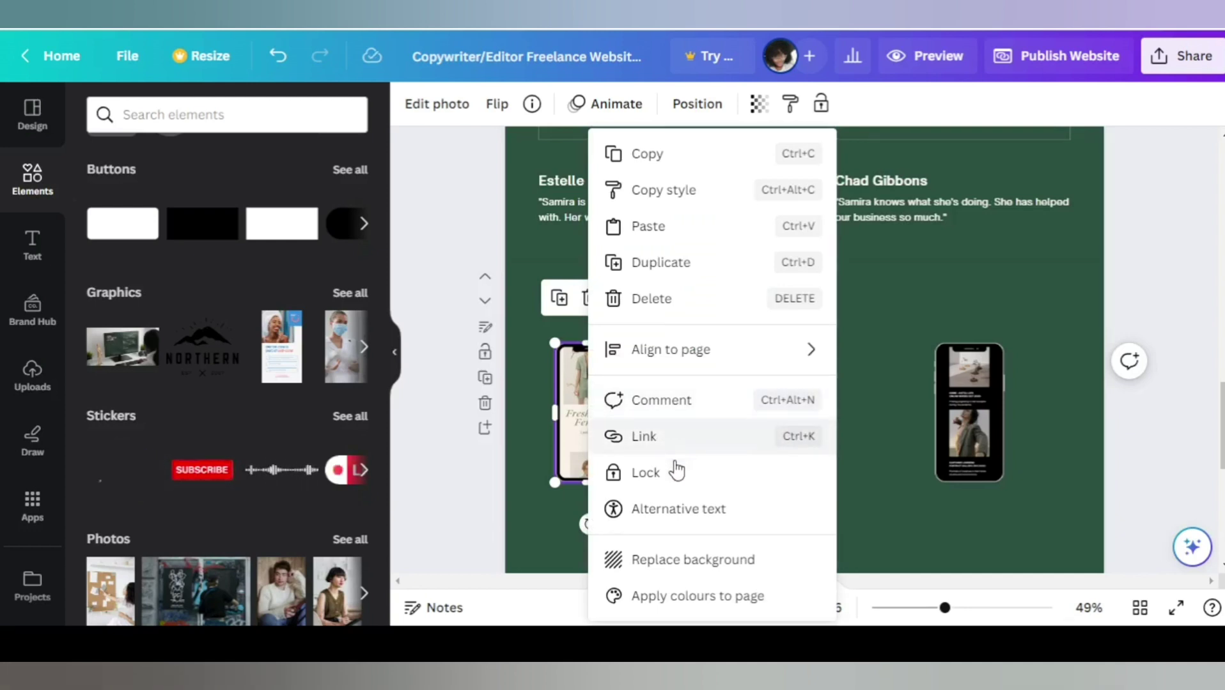
pyautogui.click(670, 441)
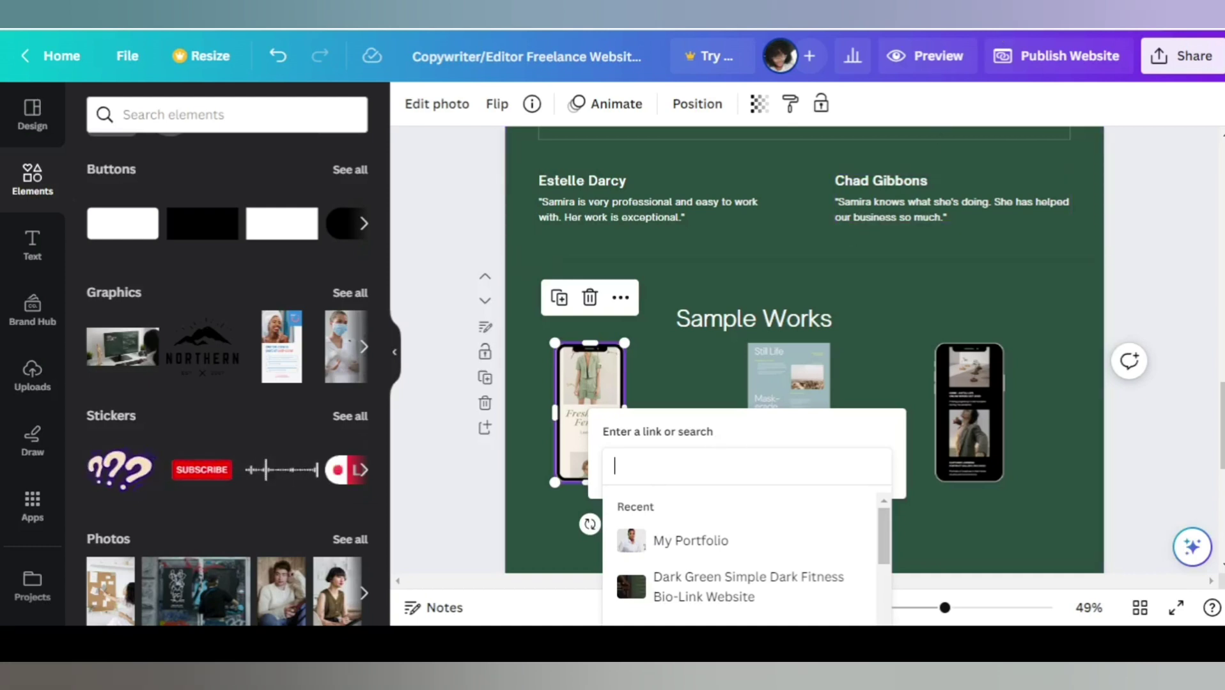
pyautogui.click(732, 28)
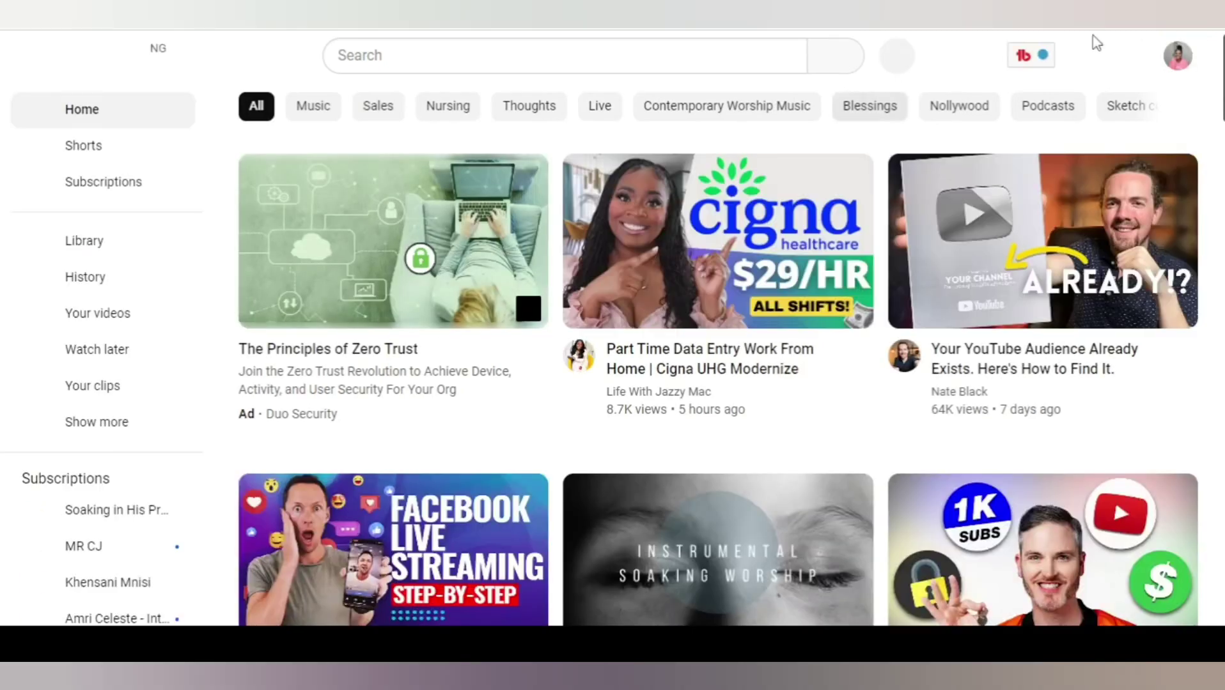
pyautogui.click(1176, 55)
pyautogui.click(1000, 163)
pyautogui.scroll(-5, 691, 486)
pyautogui.scroll(5, 692, 486)
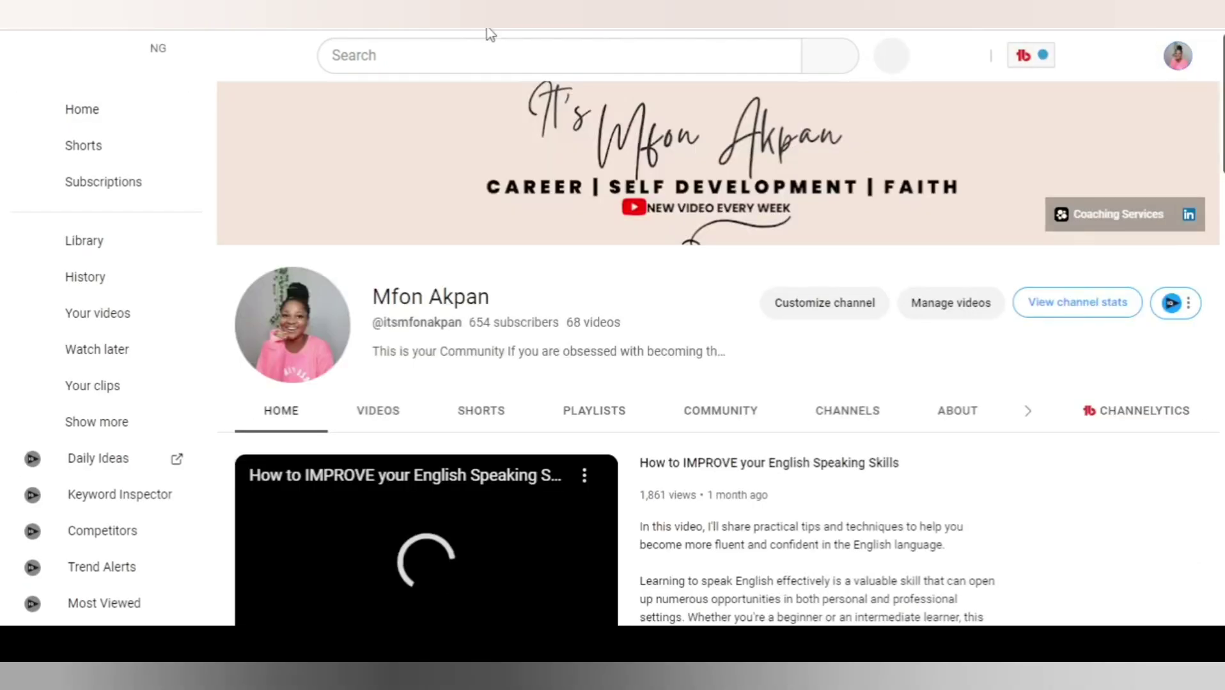
pyautogui.hotkey('ctrl', 'Tab')
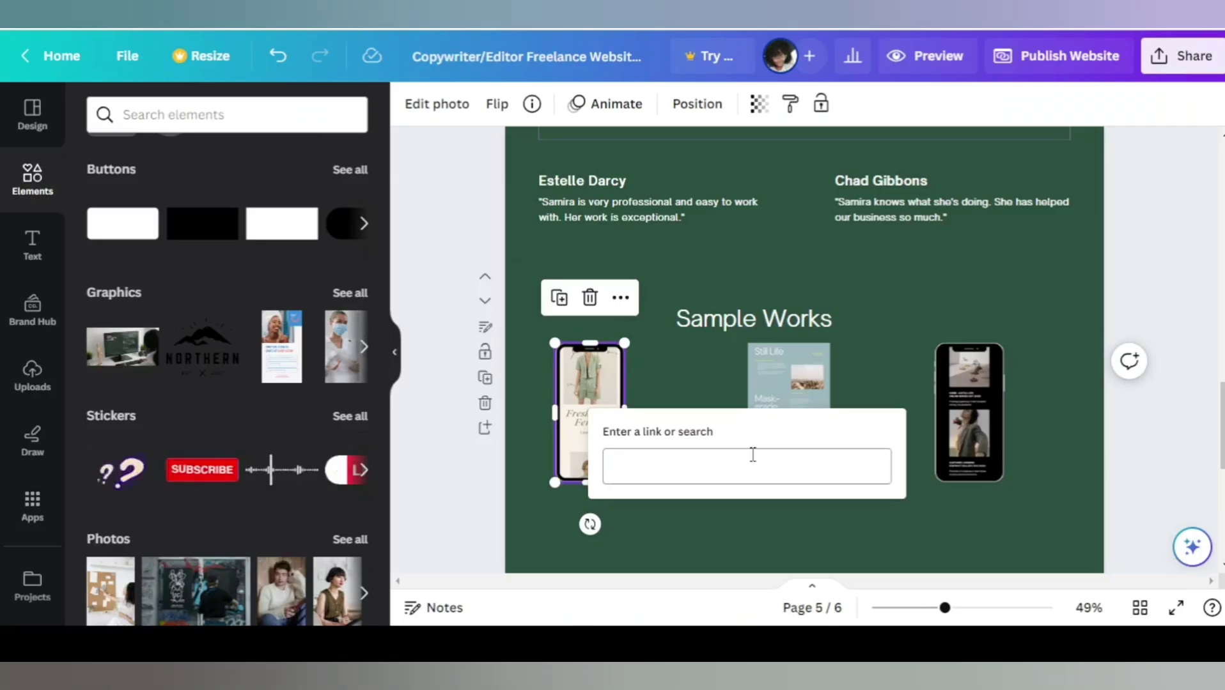
# Paste the YouTube channel address as the phone mockup's link and confirm it.
pyautogui.click(754, 458)
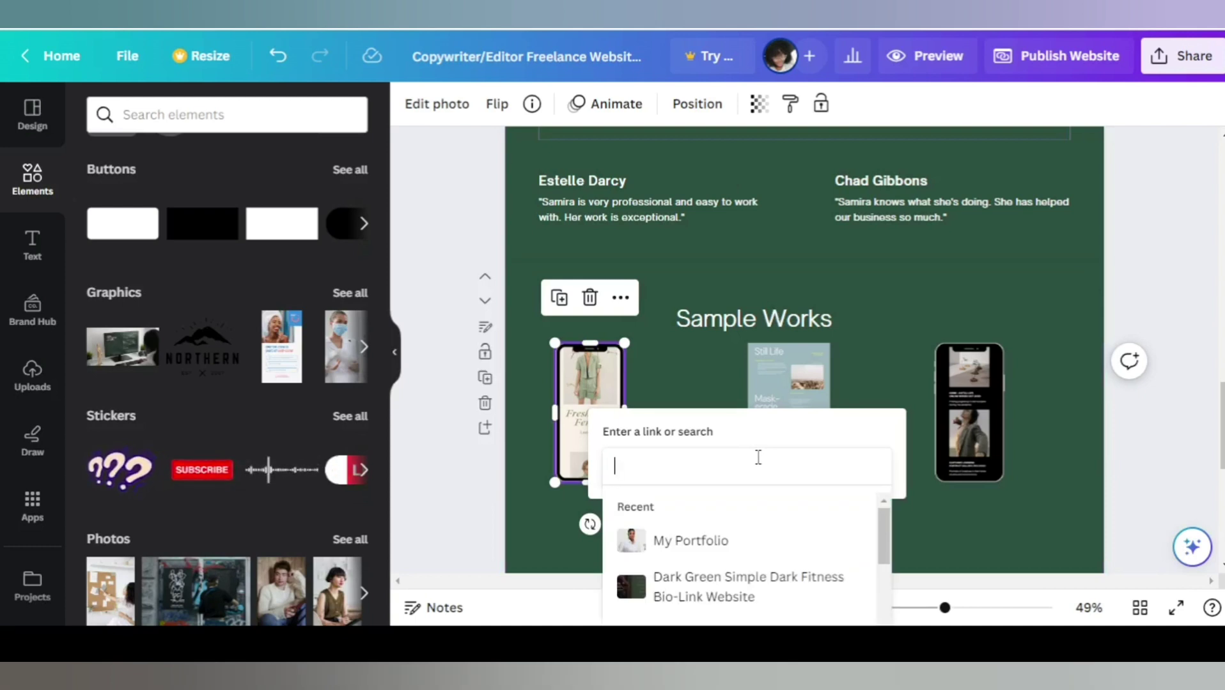
pyautogui.hotkey('ctrl', 'v')
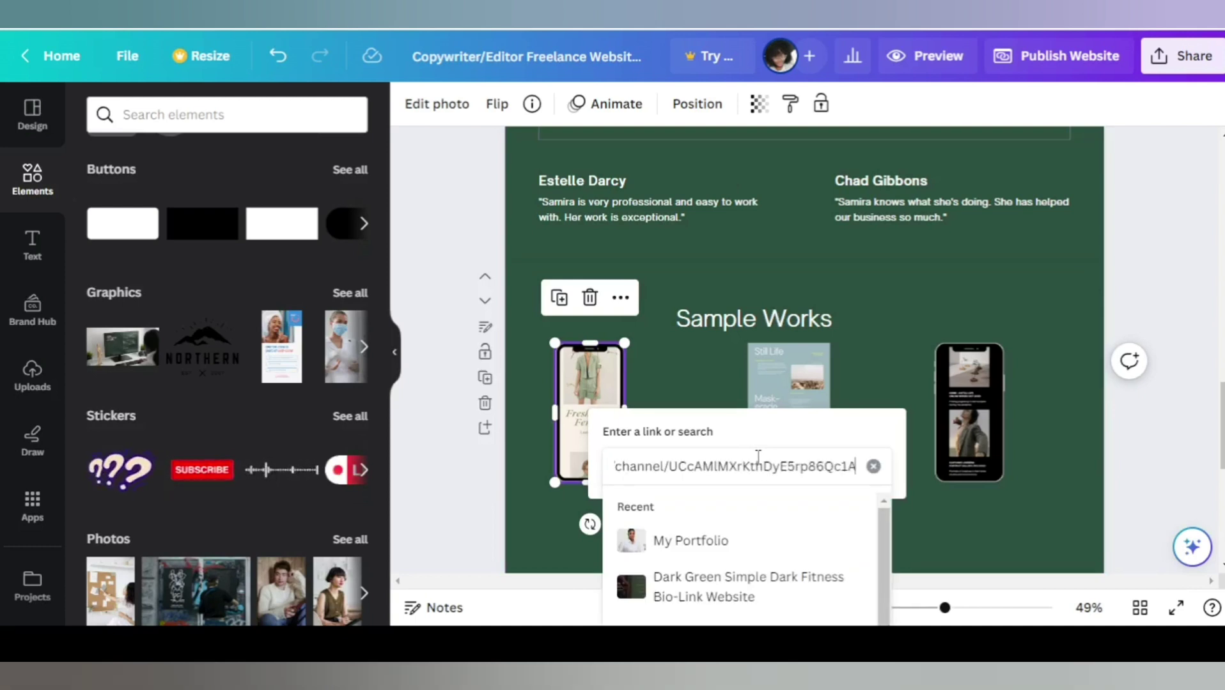
pyautogui.press('Return')
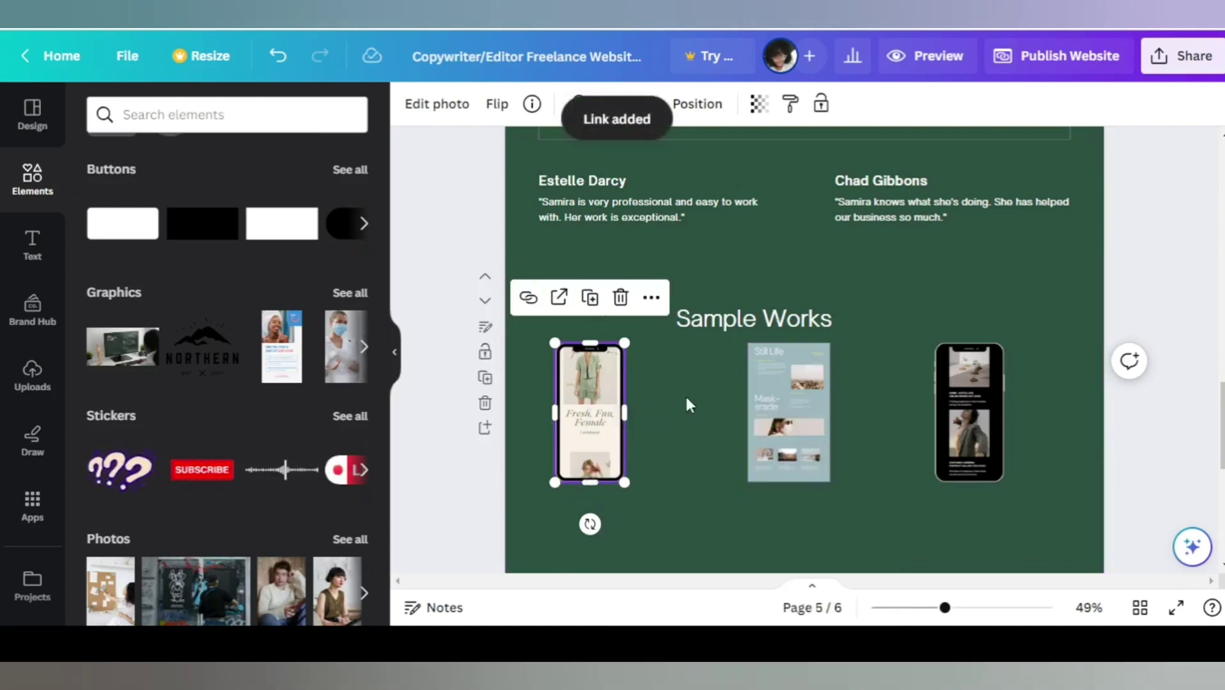
pyautogui.click(706, 409)
pyautogui.hotkey('ctrl', 'z')
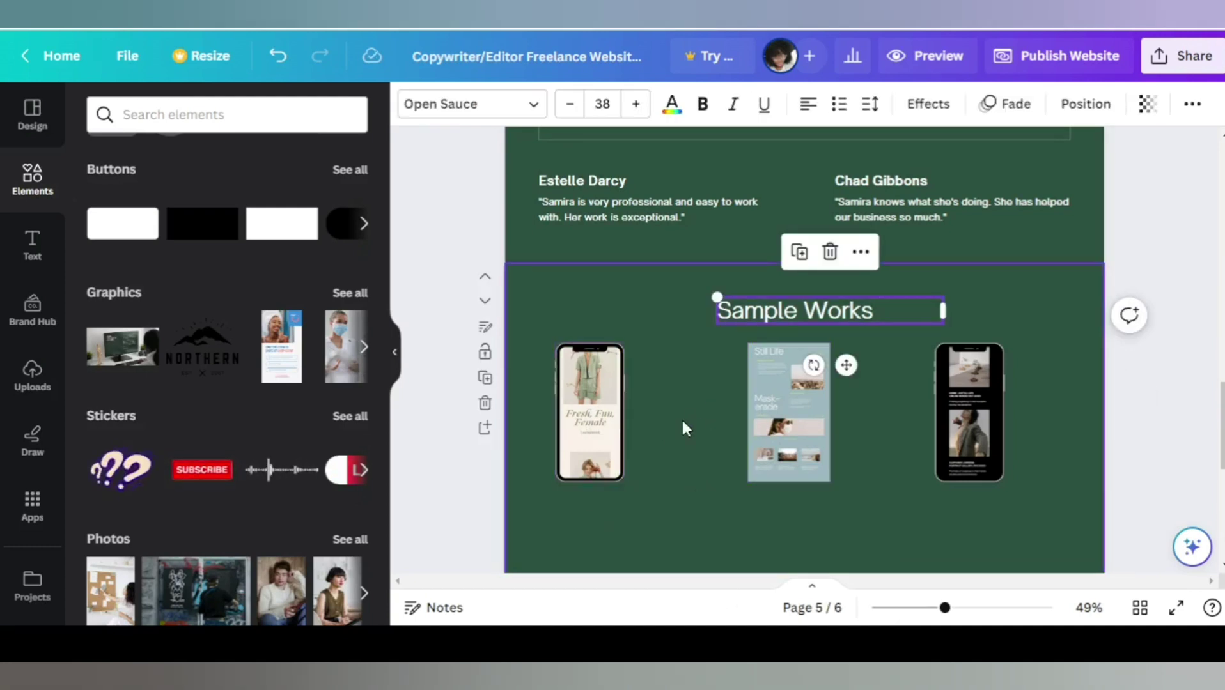
# Remove the original Client Testimonials page with its Delete page icon.
pyautogui.scroll(6, 703, 384)
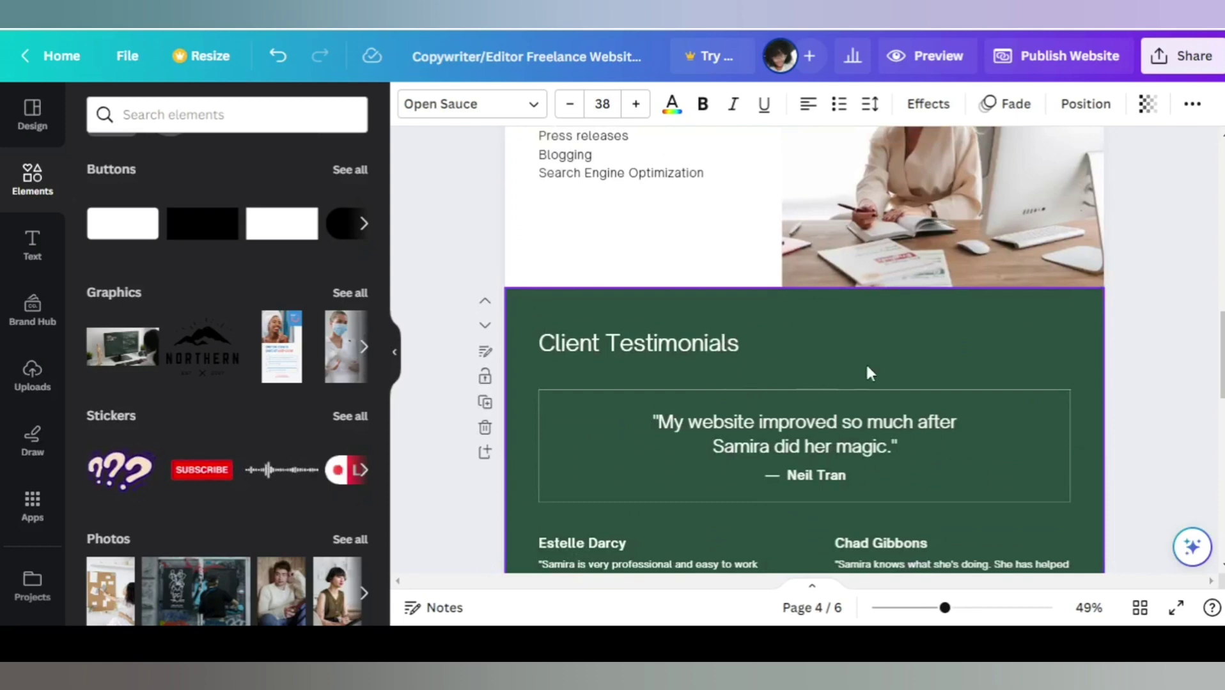
pyautogui.click(485, 427)
pyautogui.scroll(-4, 991, 418)
pyautogui.scroll(2, 956, 363)
pyautogui.click(860, 307)
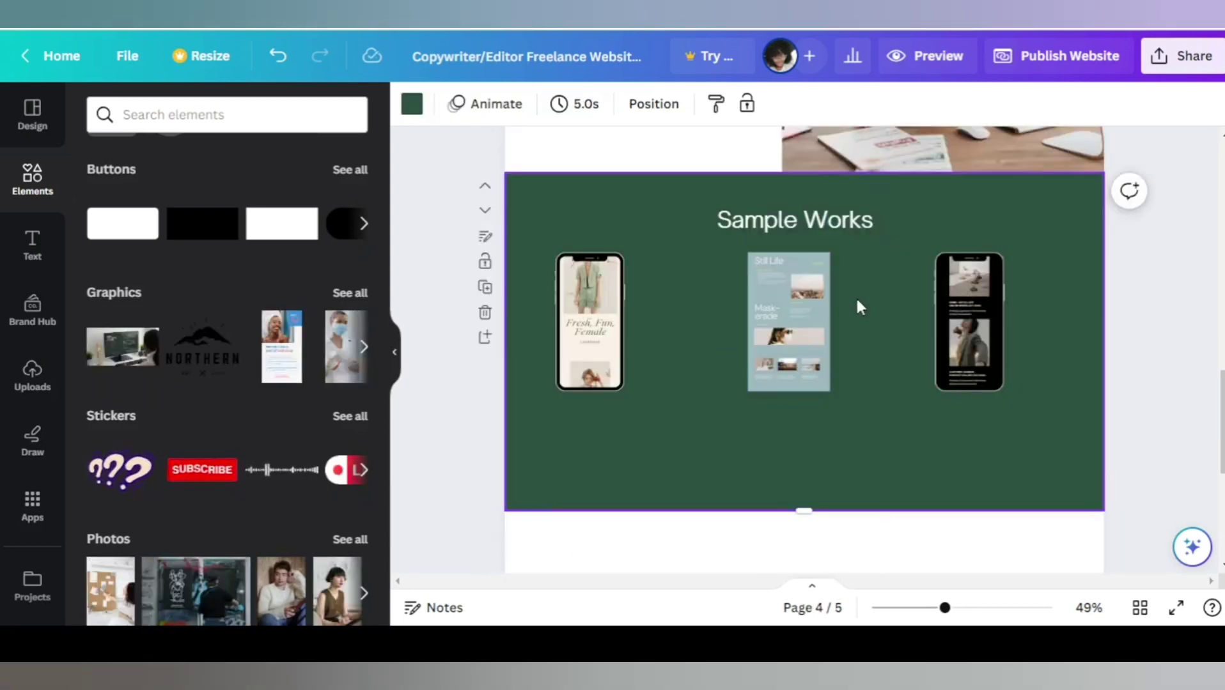
pyautogui.scroll(-5, 831, 332)
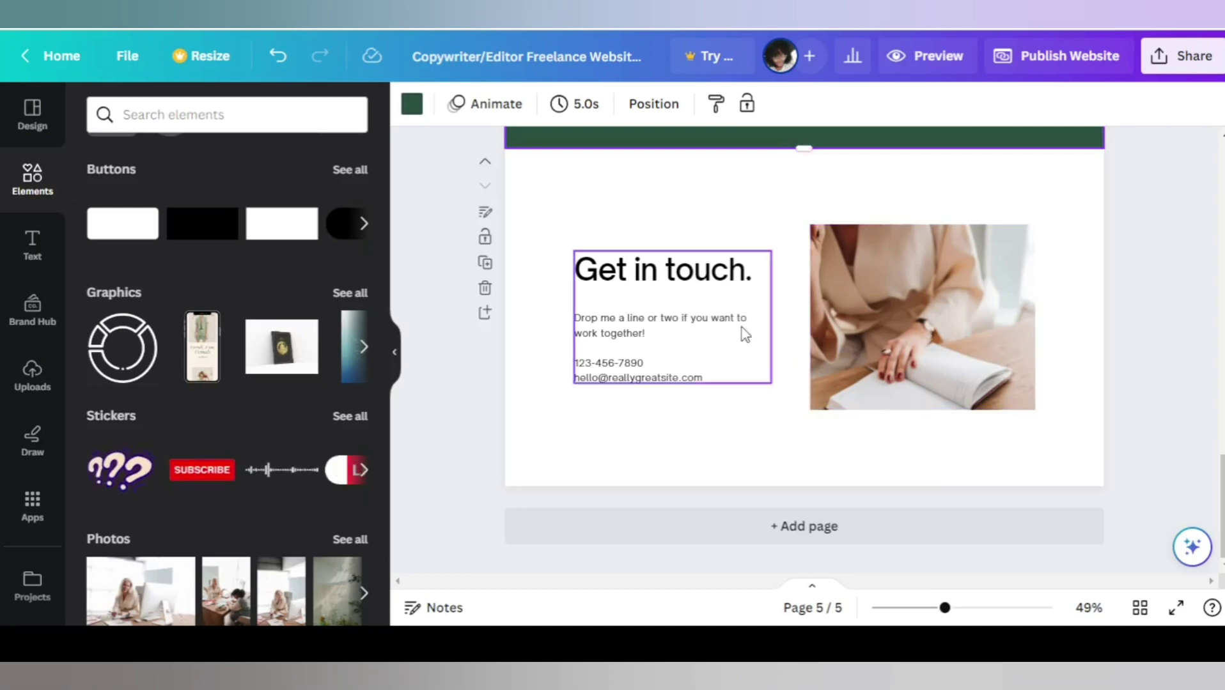
# Review the Get in touch contact text, then return to the first page.
pyautogui.click(644, 365)
pyautogui.doubleClick(714, 377)
pyautogui.click(714, 376)
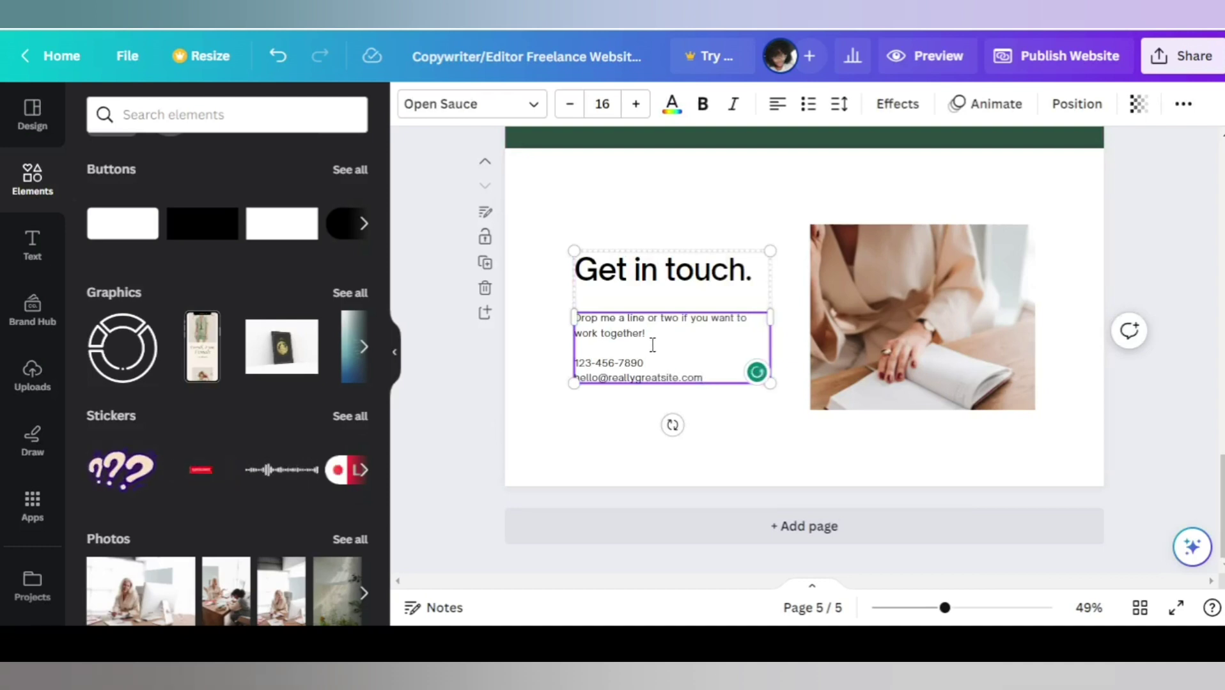
pyautogui.moveTo(647, 342); pyautogui.dragTo(574, 331)
pyautogui.click(576, 326)
pyautogui.press('Escape')
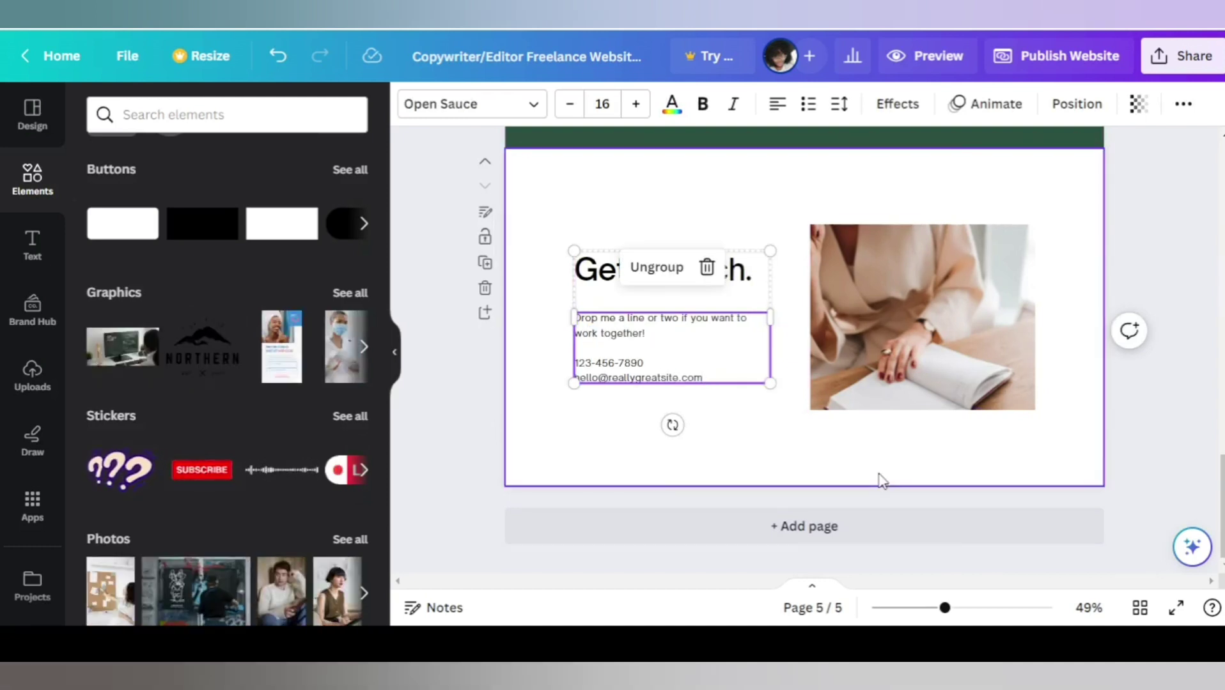
pyautogui.scroll(15, 761, 462)
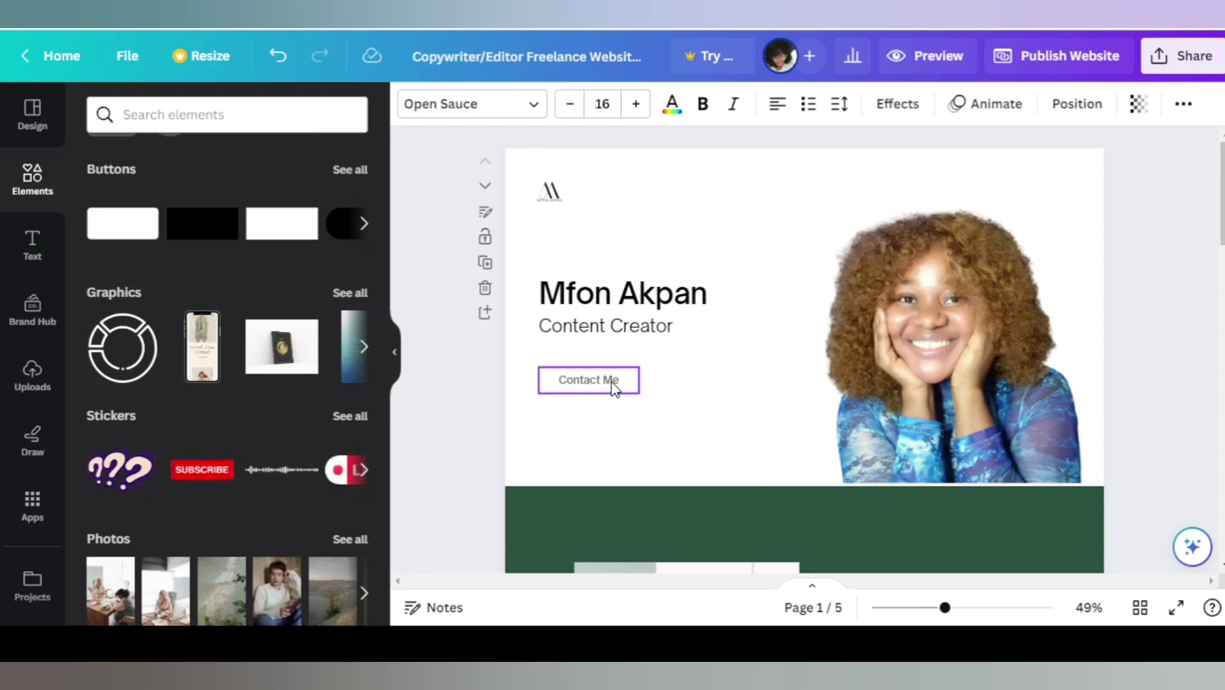
# Link the first page's Contact Me button to the owner's e-mail address.
pyautogui.rightClick(612, 387)
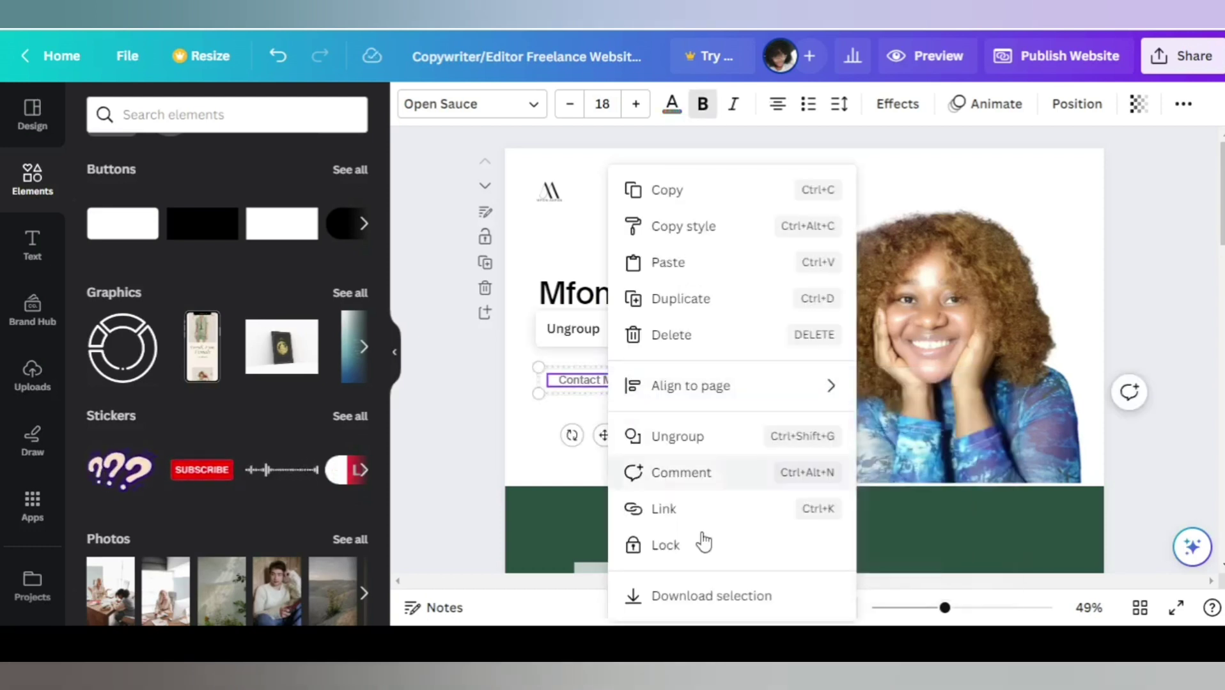
pyautogui.click(685, 514)
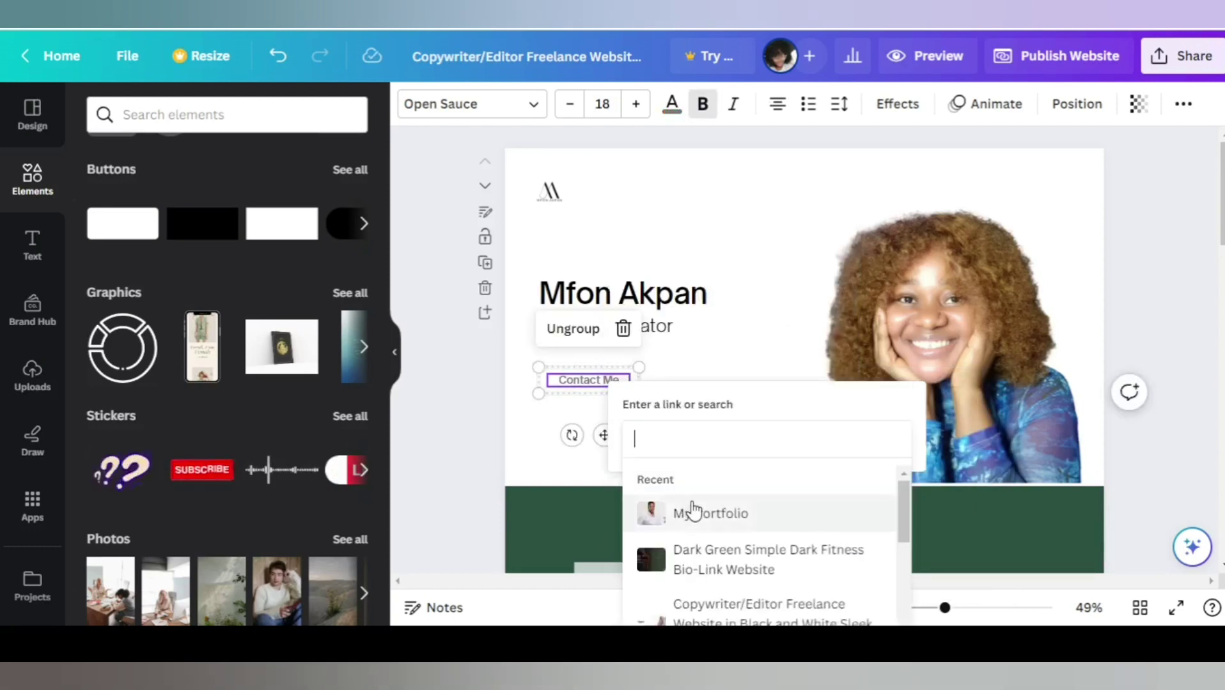
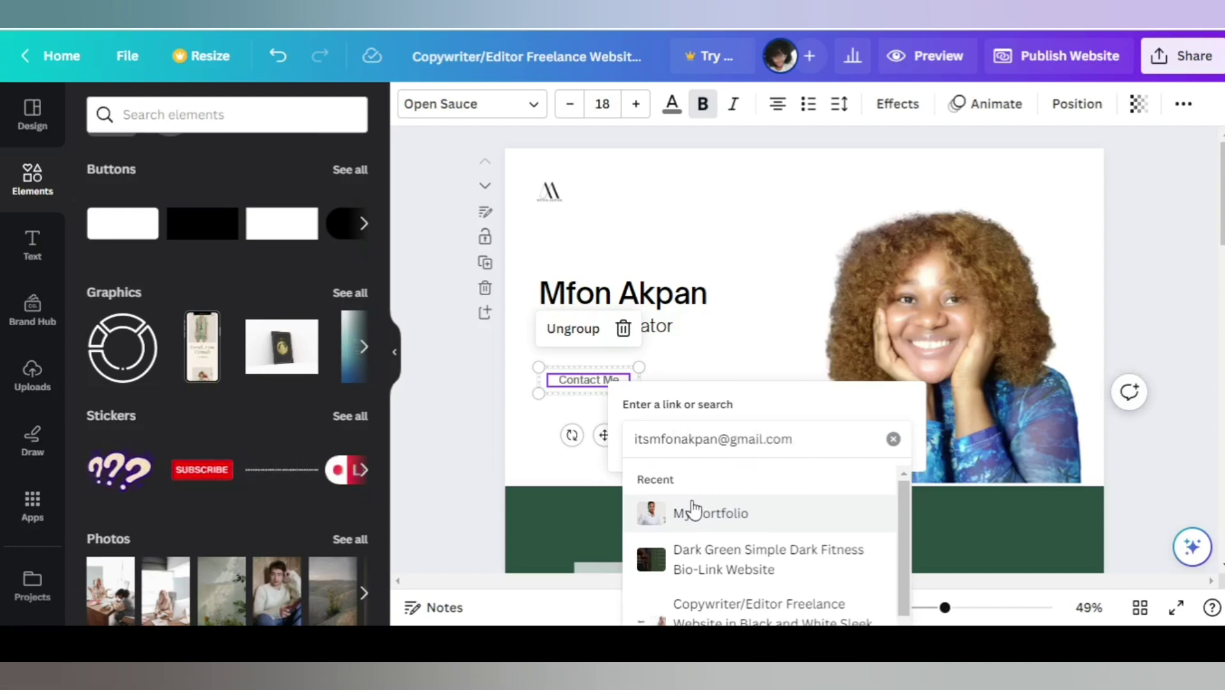
pyautogui.press('Return')
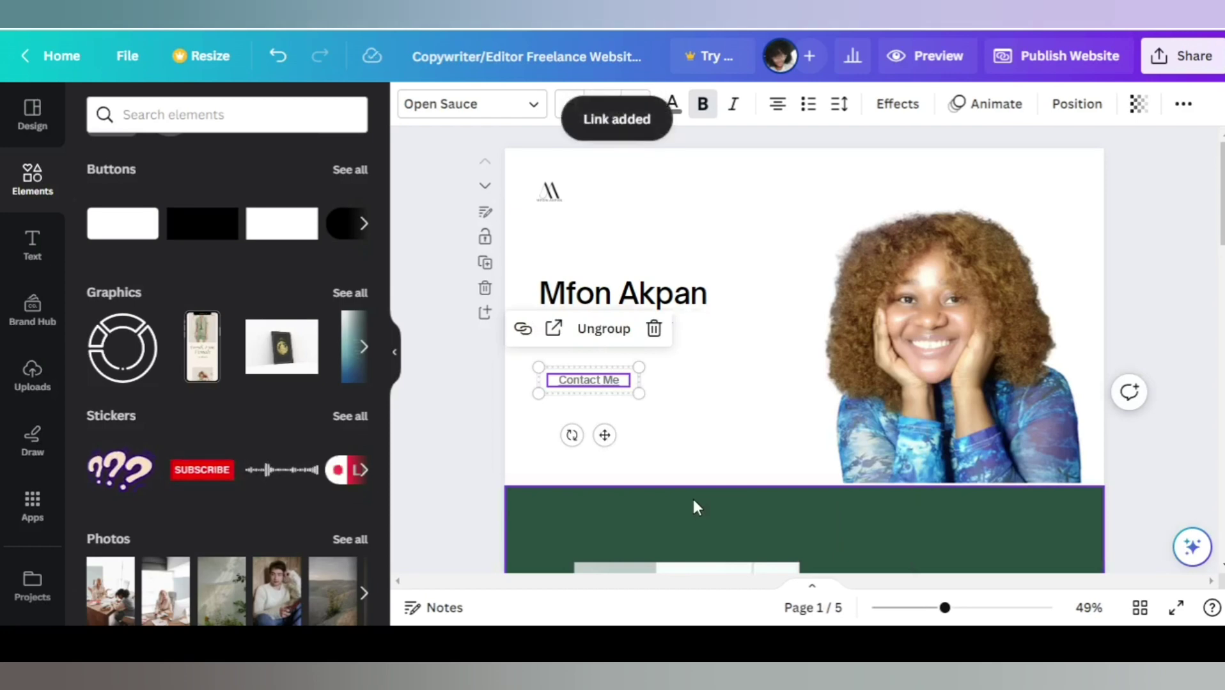
pyautogui.click(773, 244)
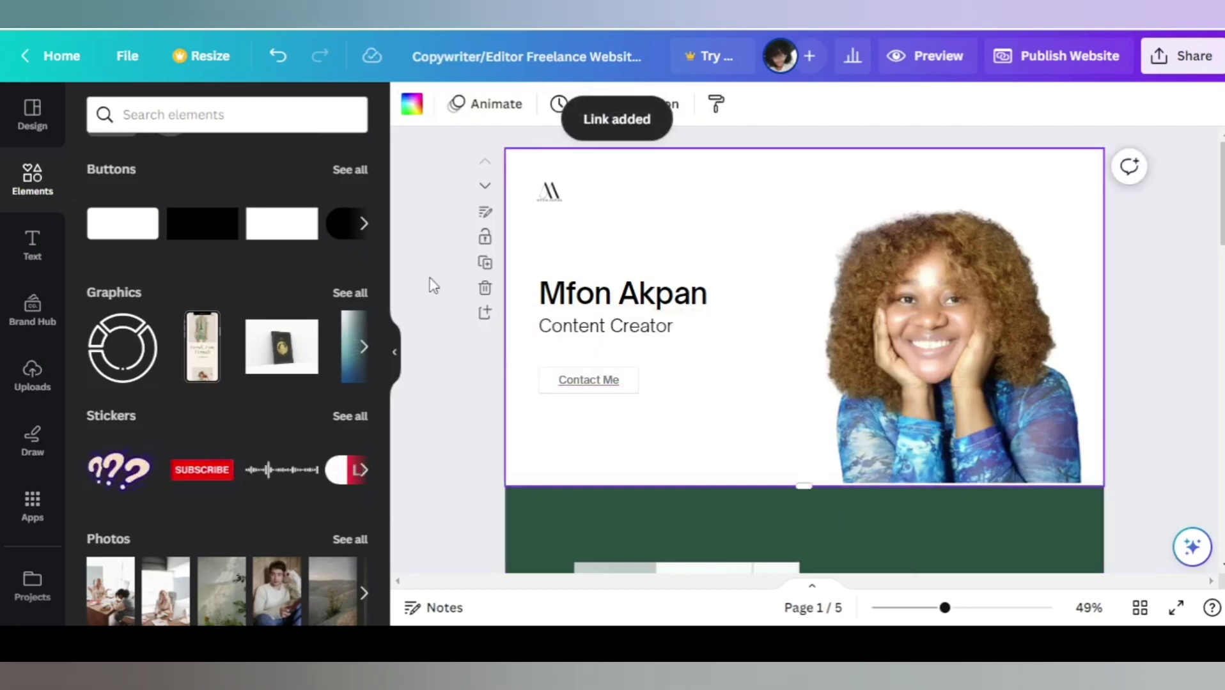
pyautogui.click(394, 352)
pyautogui.scroll(-4, 800, 282)
pyautogui.scroll(-15, 799, 280)
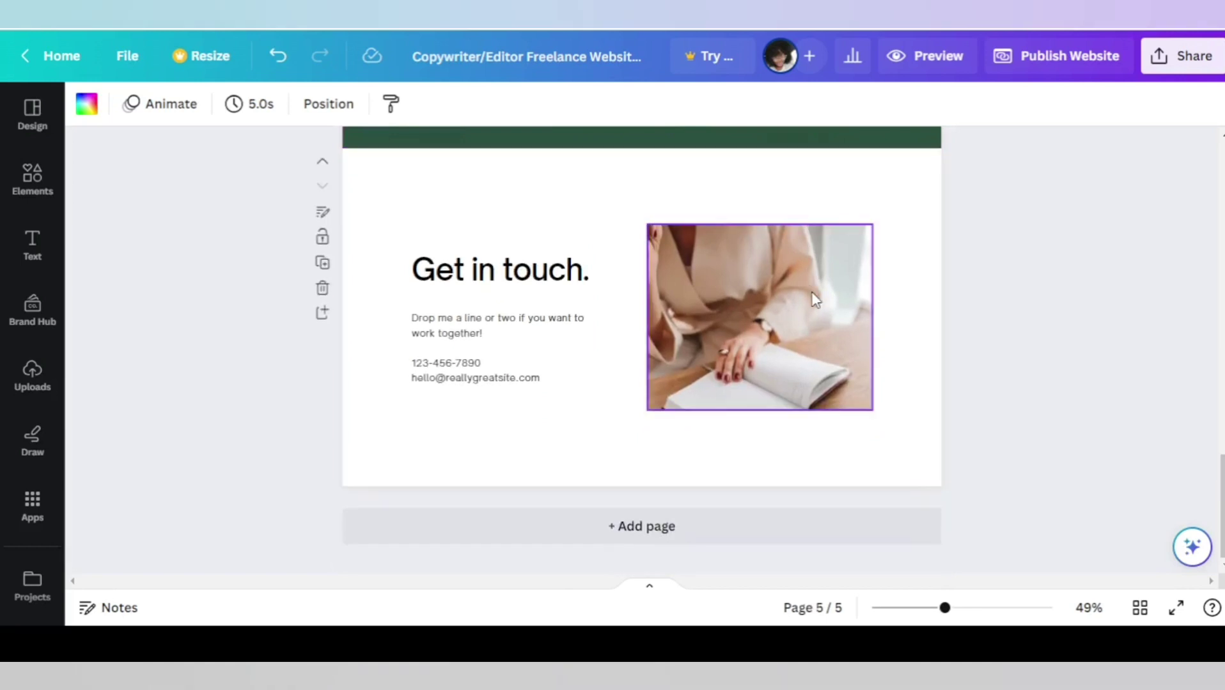
# Replace the Copywriter/Editor Freelance Website title with 'My Portfolio'.
pyautogui.click(614, 62)
pyautogui.hotkey('ctrl', 'a')
pyautogui.write('My')
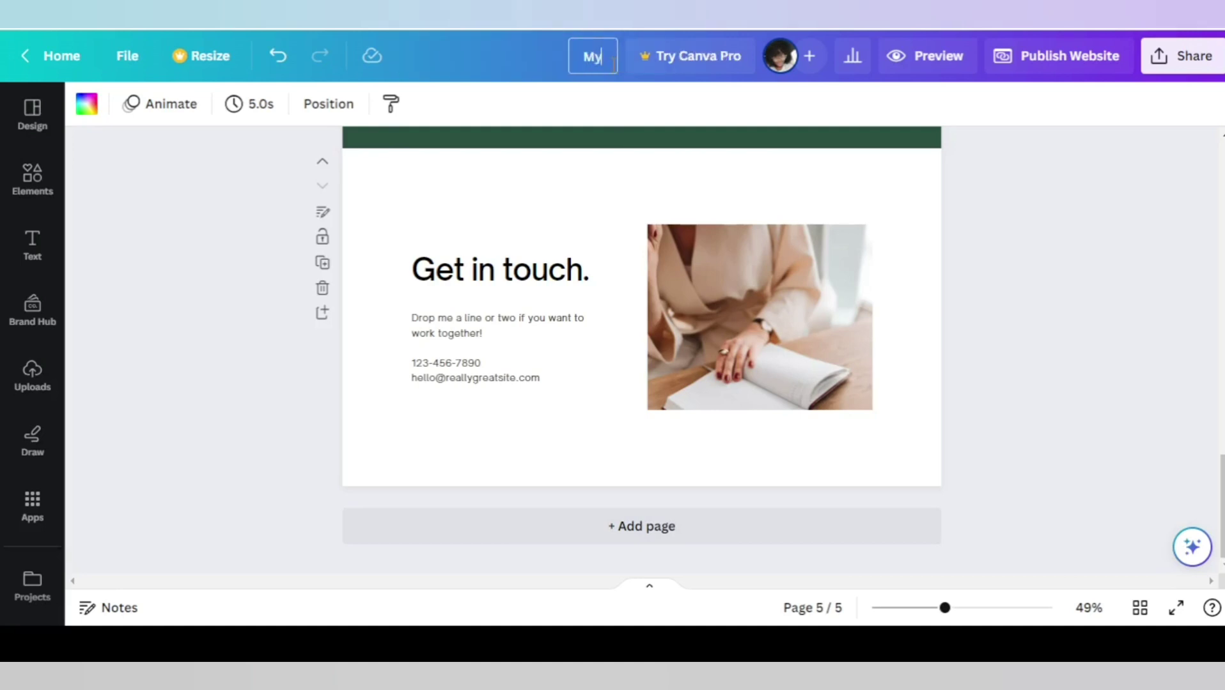
pyautogui.write(' Portfolio')
pyautogui.click(1003, 208)
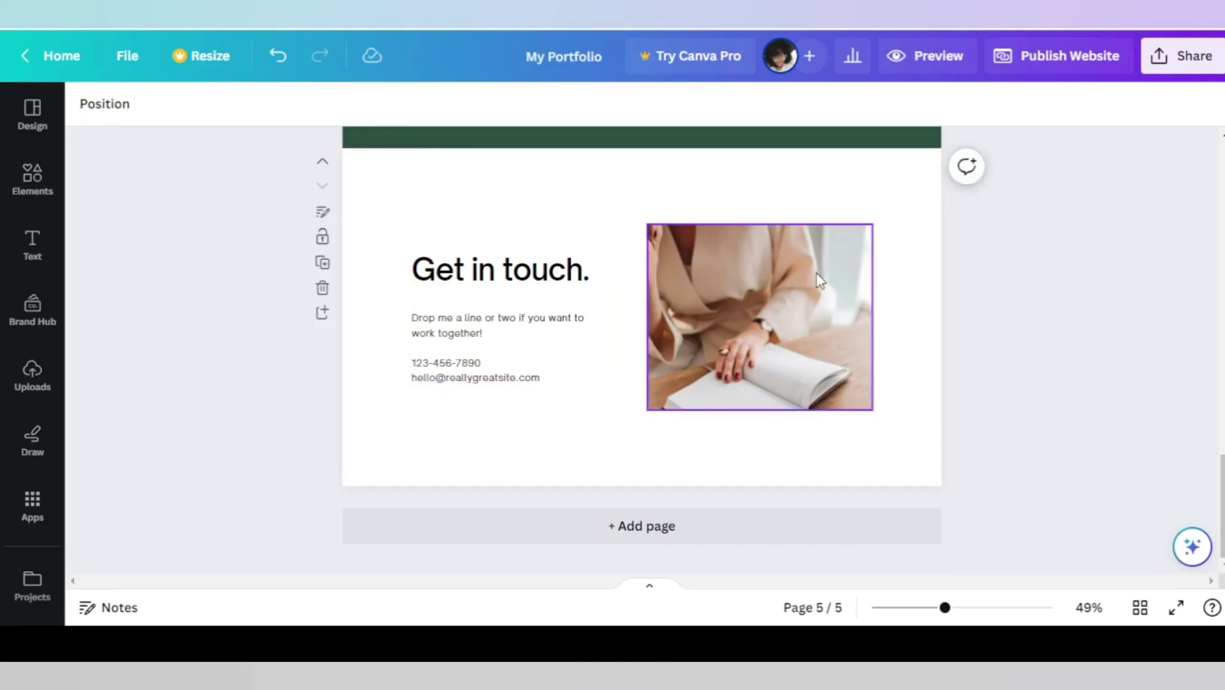
pyautogui.scroll(5, 930, 265)
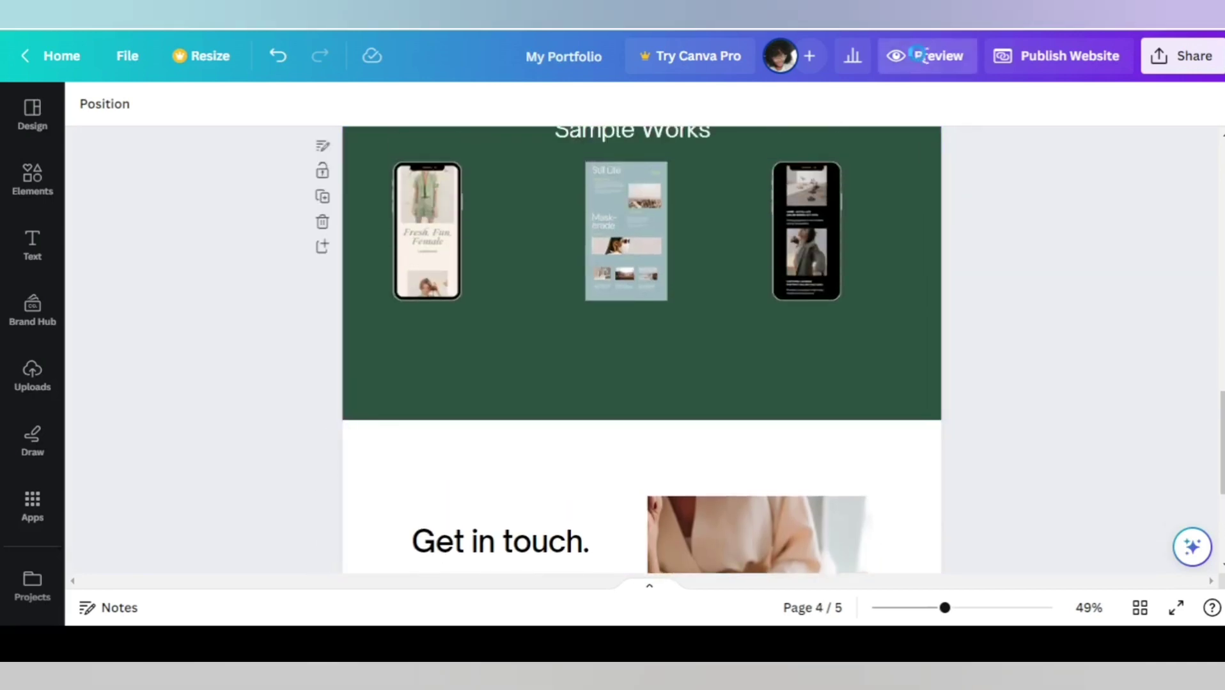
# Open the website preview in Desktop view and scroll through the site.
pyautogui.click(921, 58)
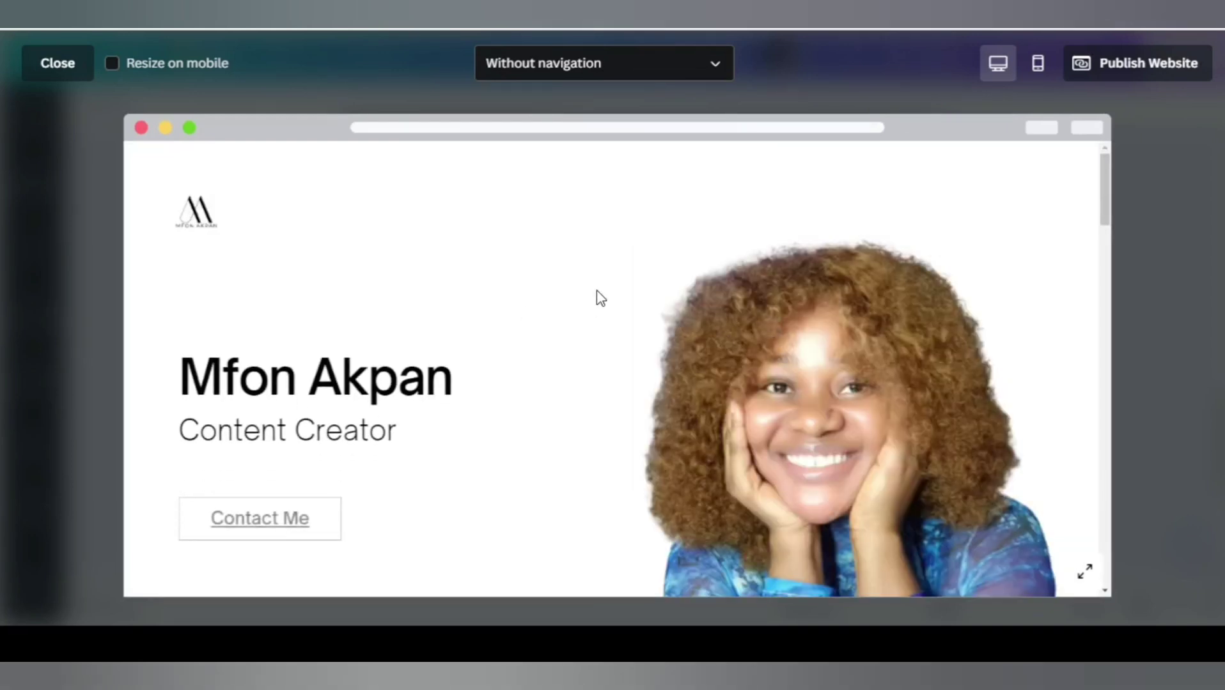
pyautogui.scroll(-5, 693, 291)
pyautogui.scroll(-10, 739, 281)
pyautogui.scroll(6, 739, 278)
pyautogui.scroll(8, 742, 277)
pyautogui.scroll(-11, 748, 275)
pyautogui.scroll(-15, 750, 273)
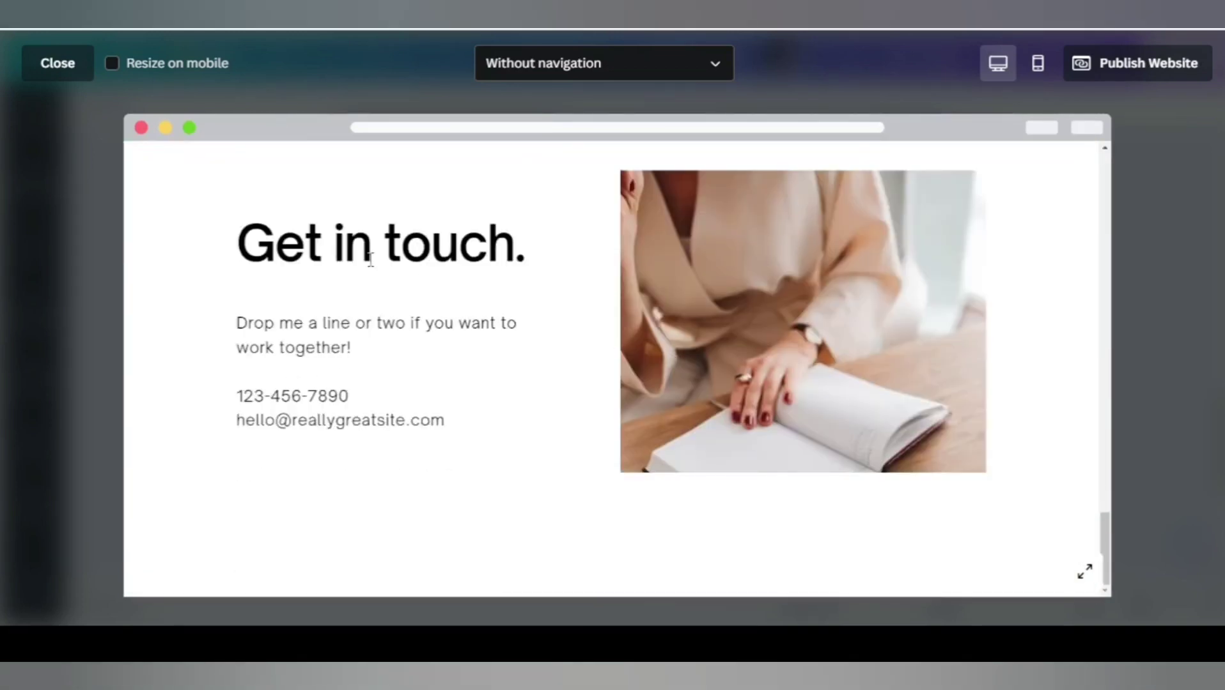
# Turn on Resize on mobile and scroll down to the Get in touch section.
pyautogui.click(127, 72)
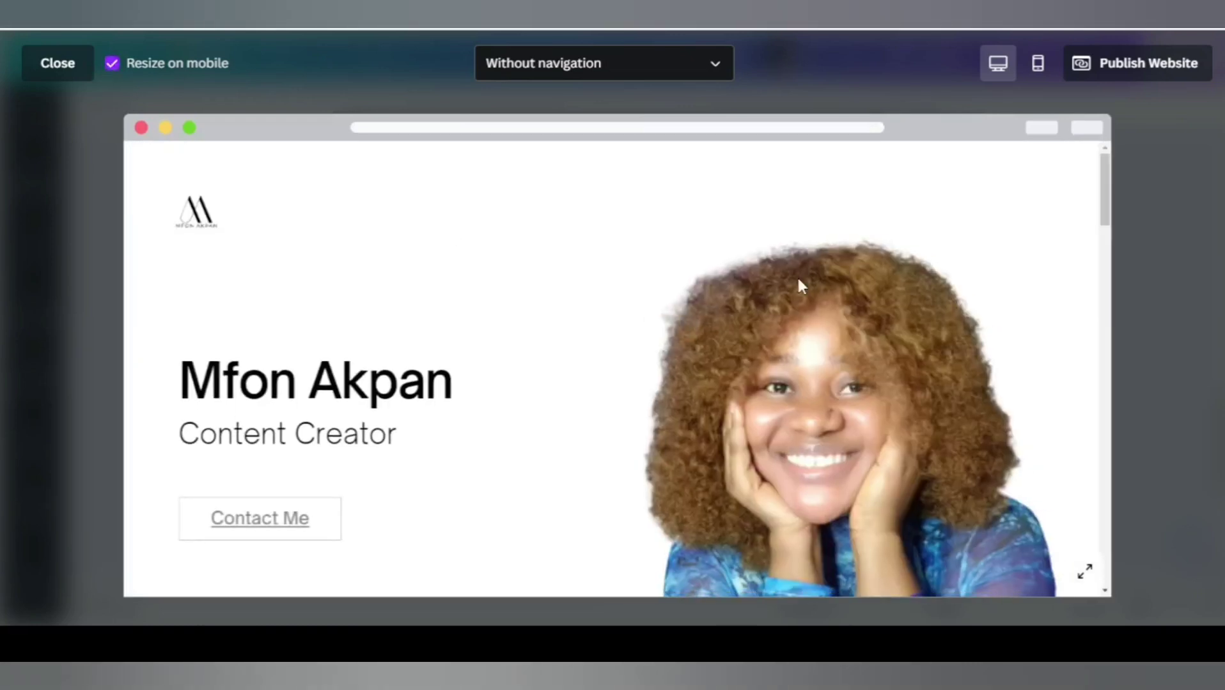
pyautogui.scroll(-10, 798, 281)
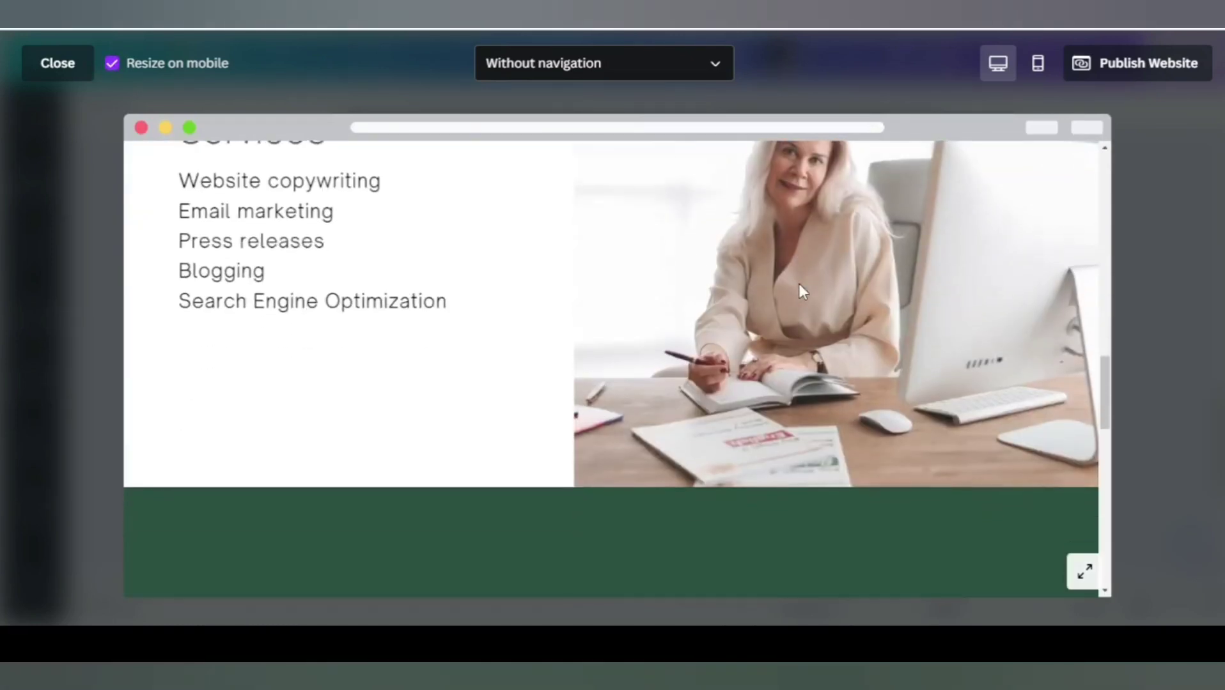
pyautogui.scroll(-10, 798, 283)
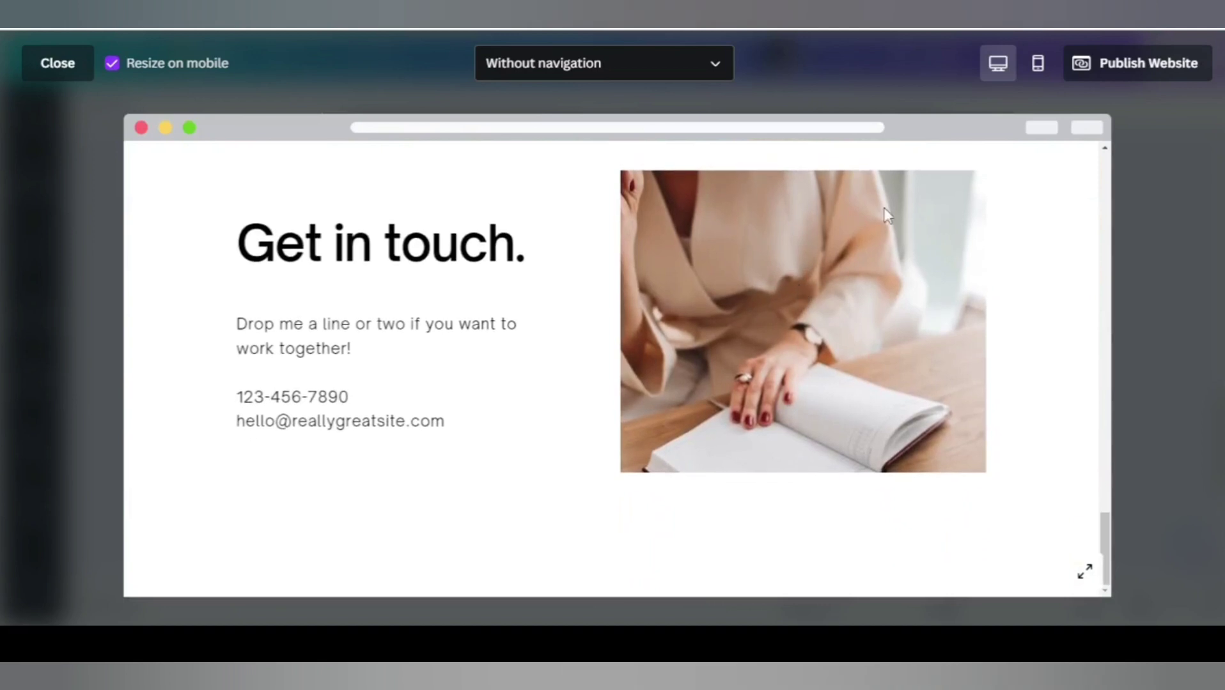
pyautogui.scroll(3, 882, 211)
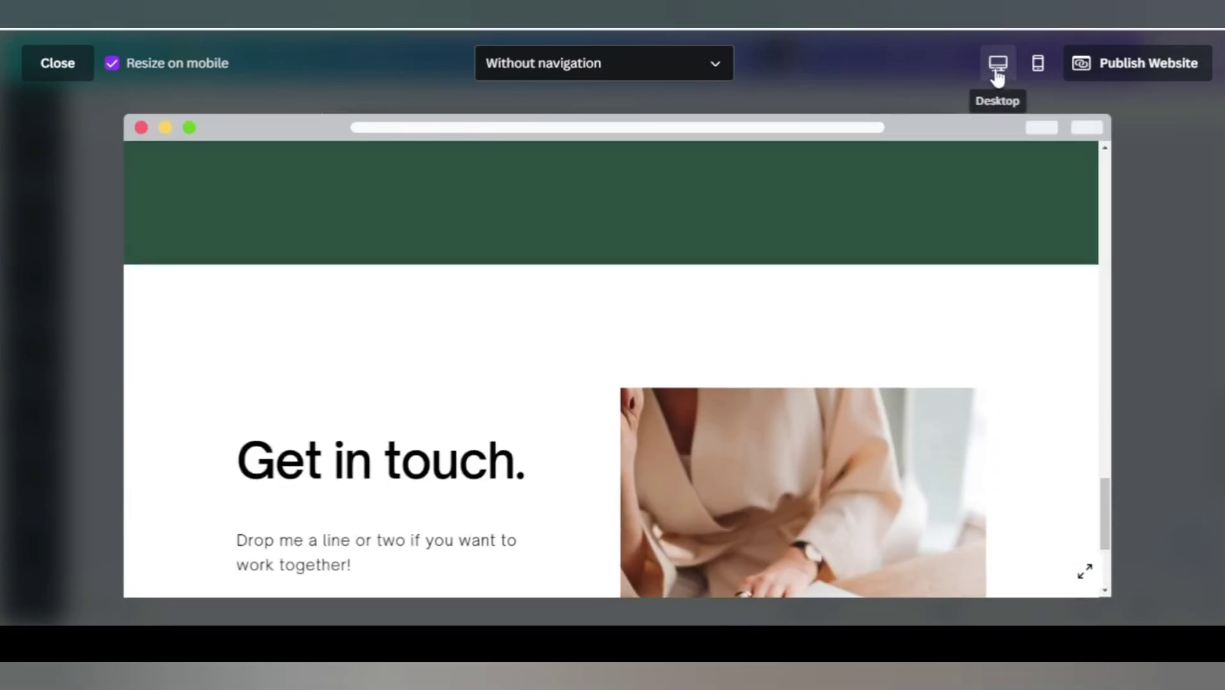
# Switch the preview to Mobile and scroll through the phone layout.
pyautogui.click(1037, 73)
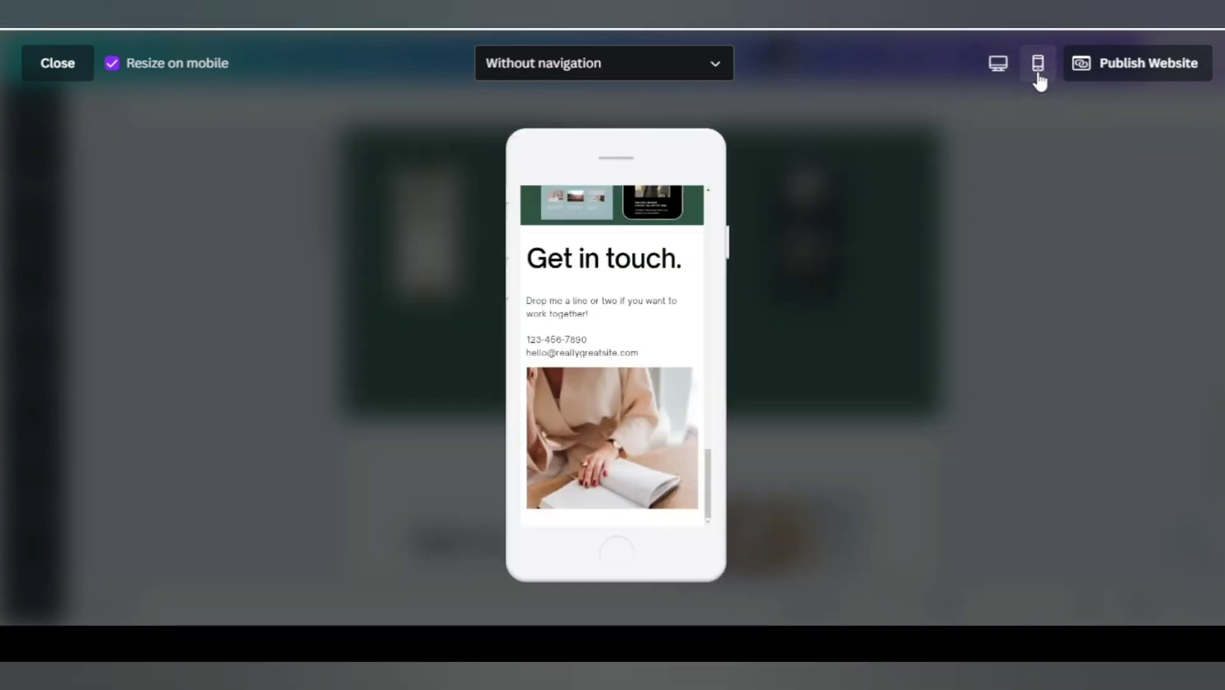
pyautogui.scroll(8, 613, 397)
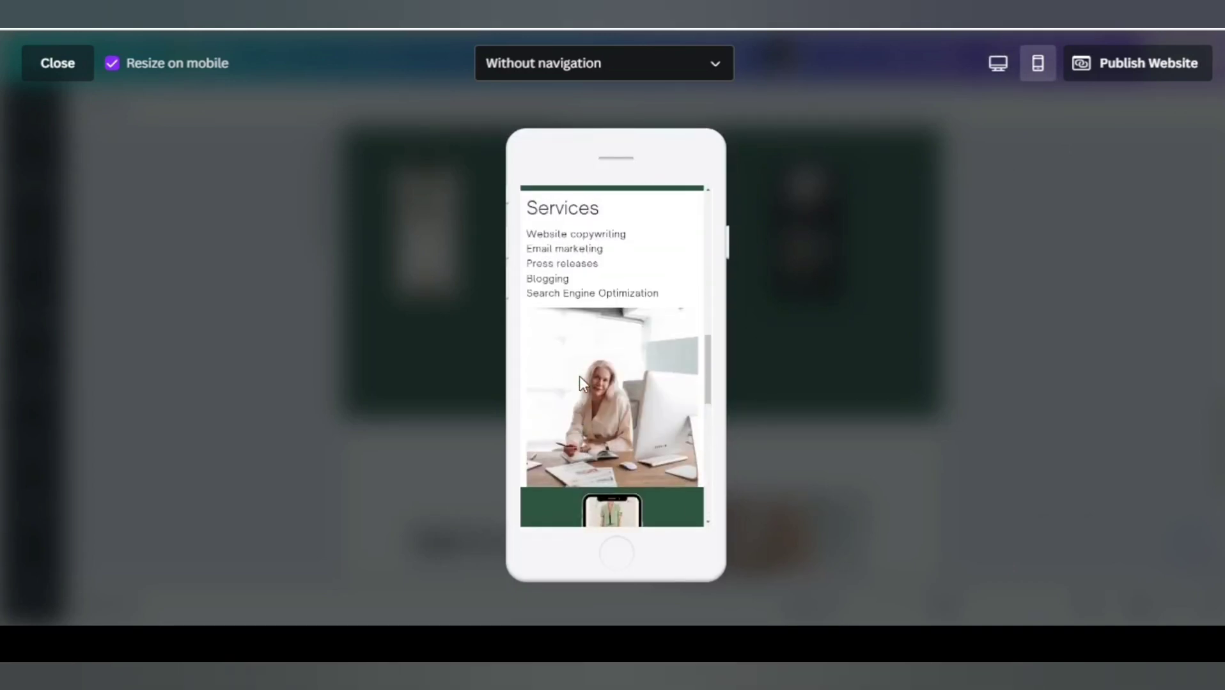
pyautogui.scroll(10, 579, 378)
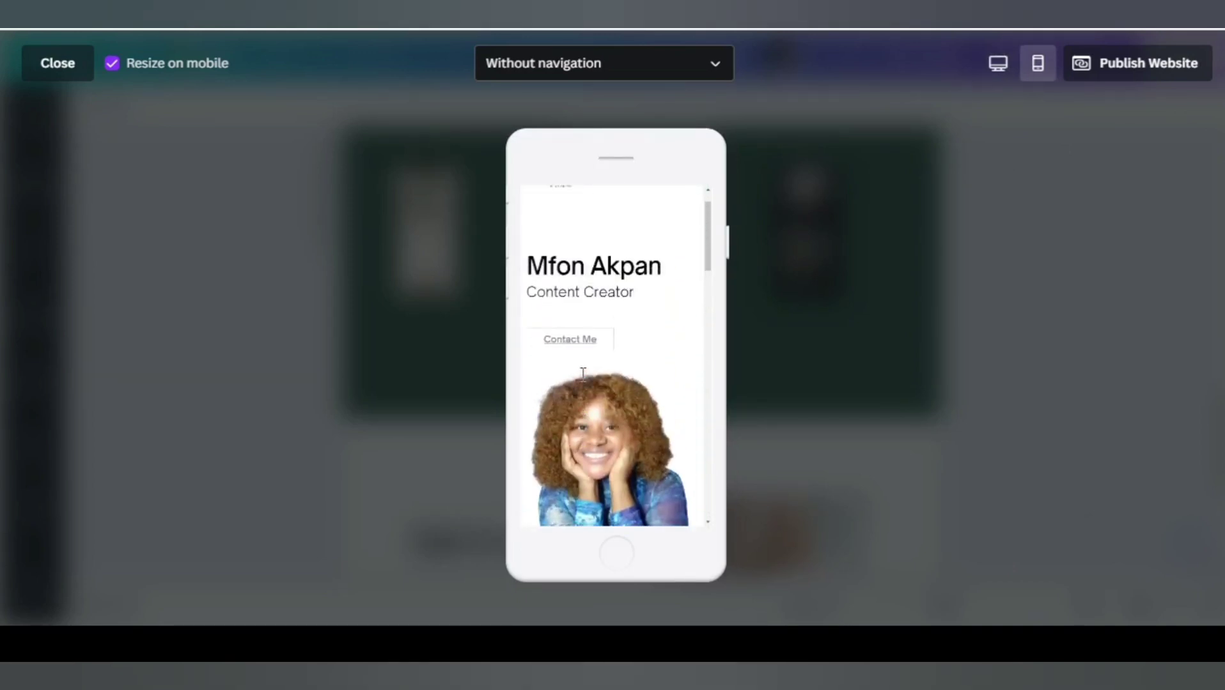
pyautogui.scroll(2, 582, 374)
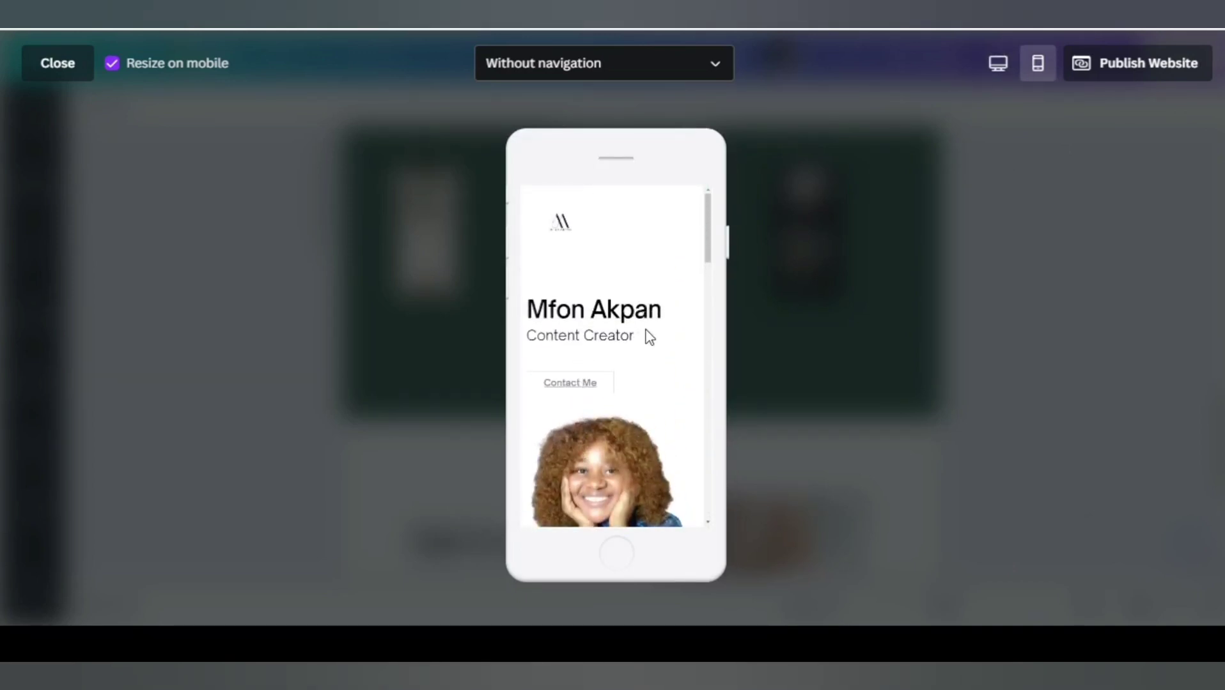
pyautogui.scroll(-10, 645, 330)
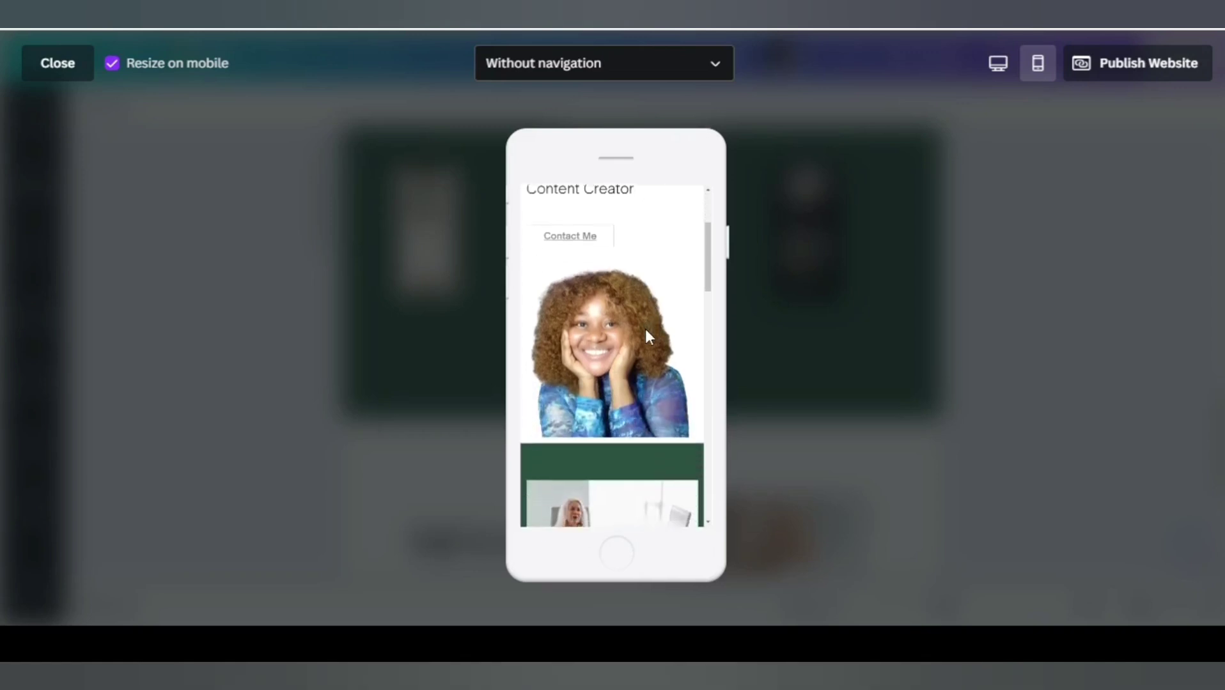
pyautogui.scroll(-10, 645, 335)
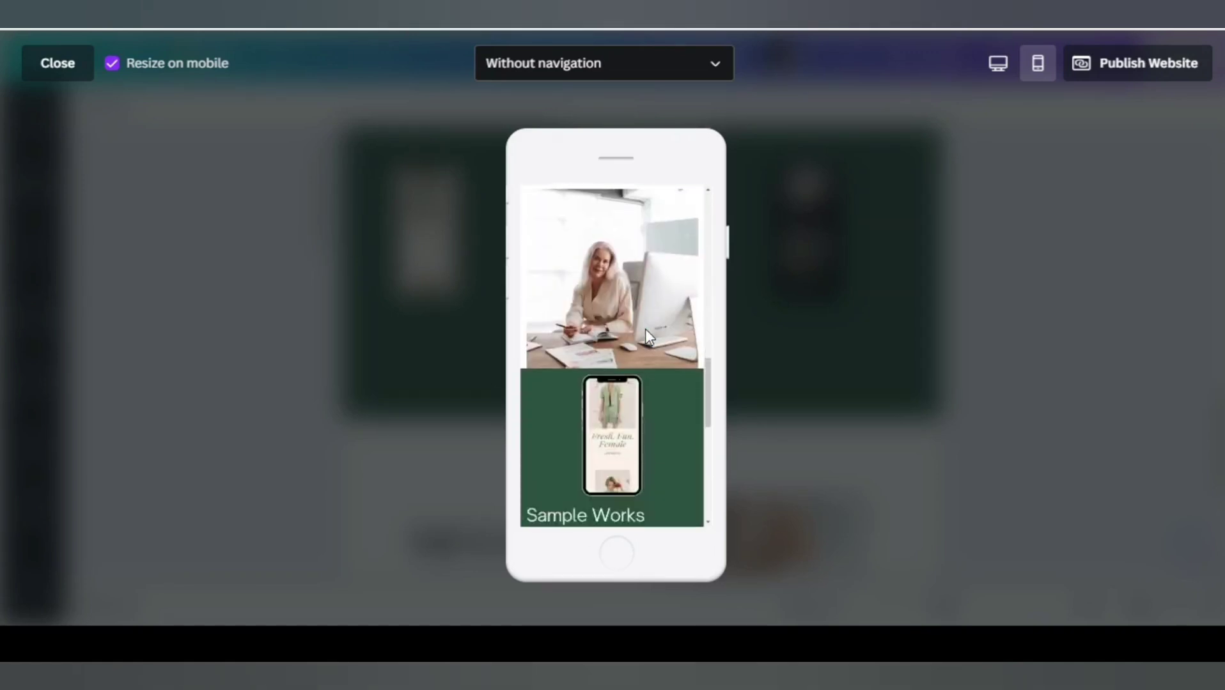
pyautogui.scroll(5, 645, 333)
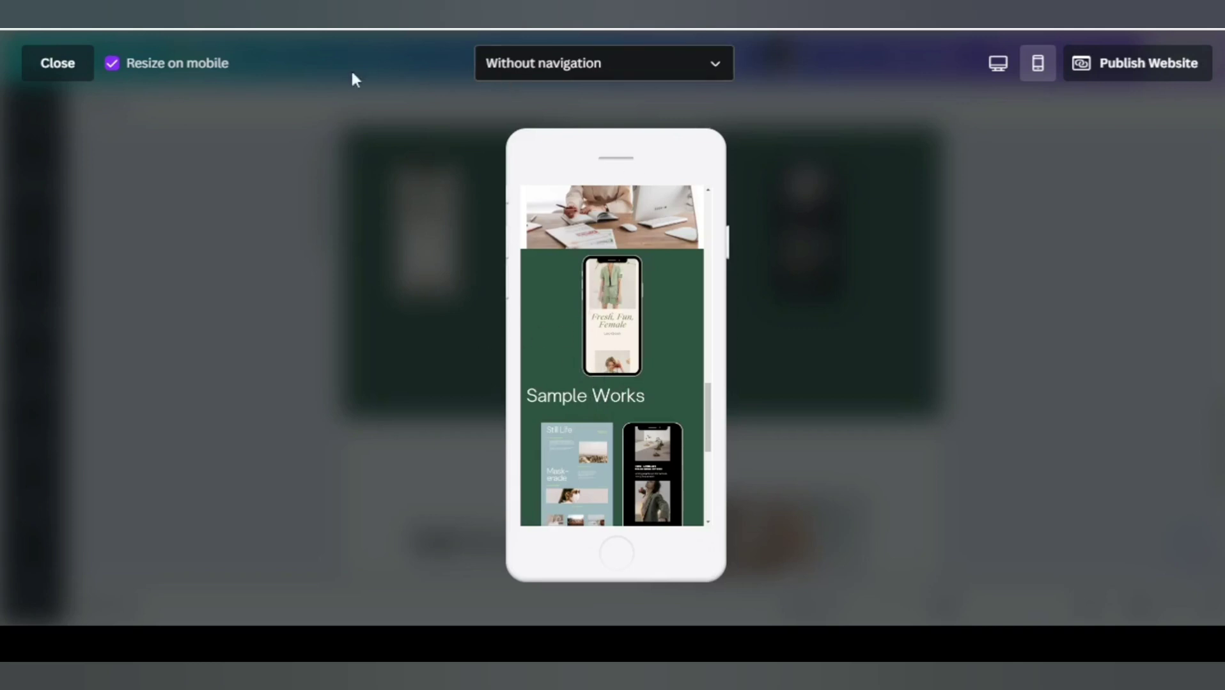
pyautogui.scroll(-1, 595, 343)
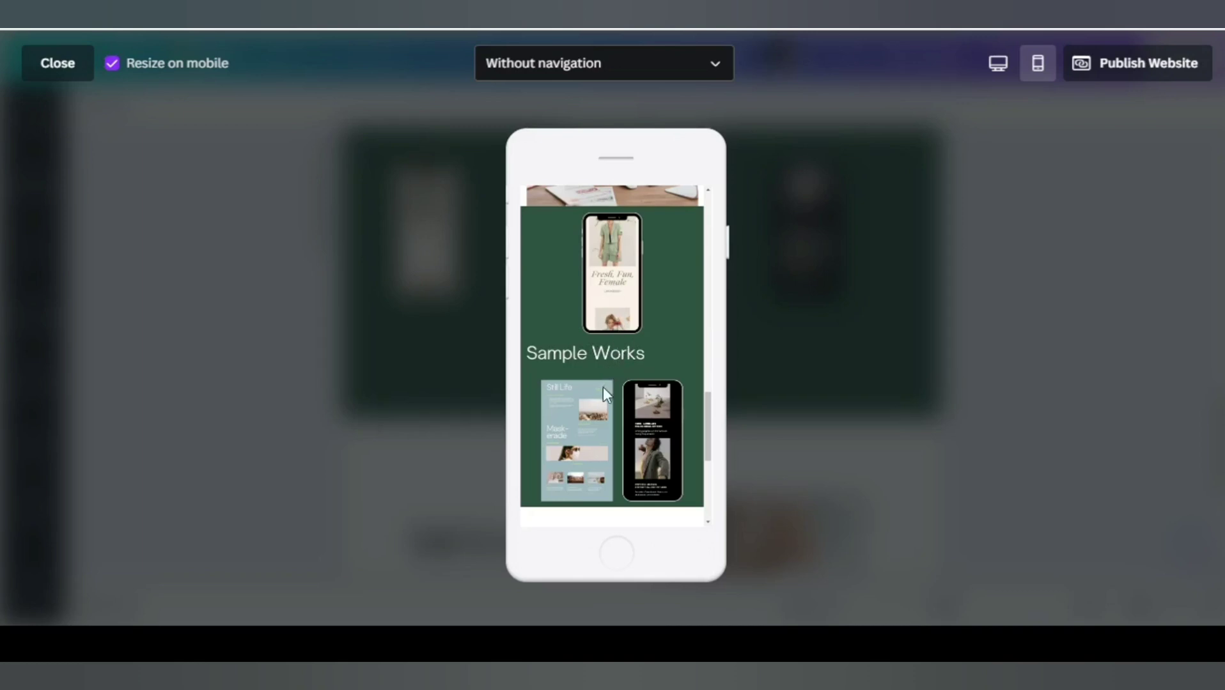
# Turn Resize on mobile off and back on, comparing the phone layout each way.
pyautogui.click(113, 64)
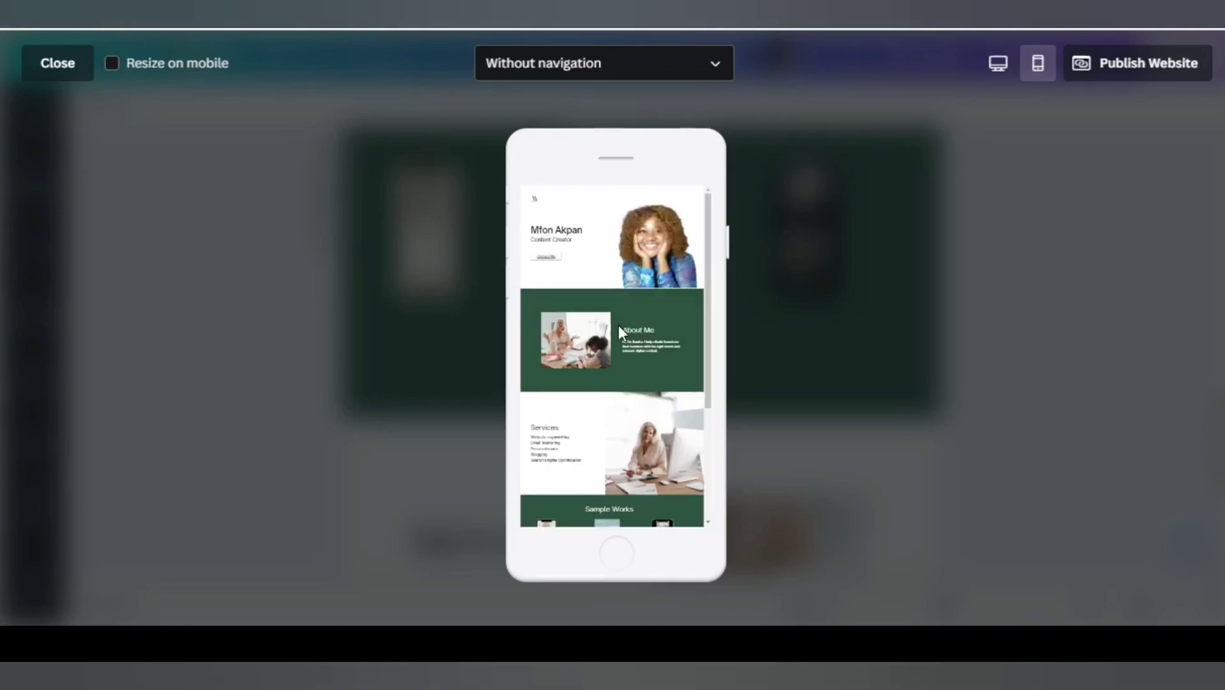
pyautogui.scroll(-3, 630, 306)
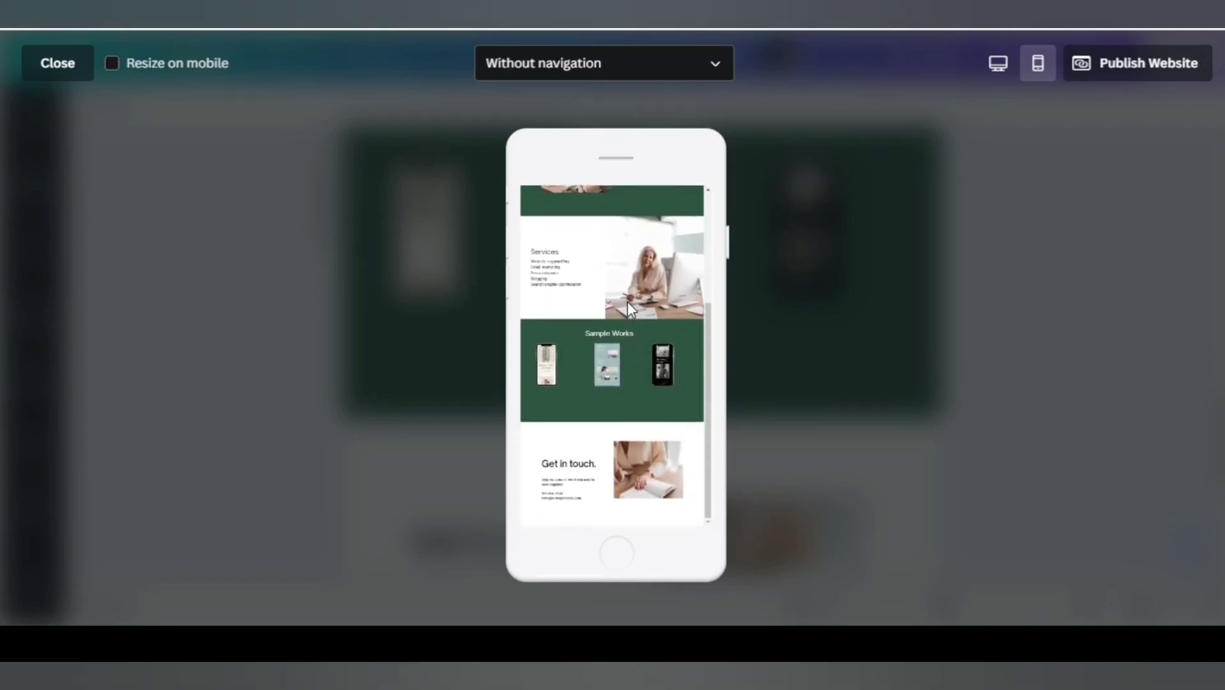
pyautogui.scroll(3, 627, 315)
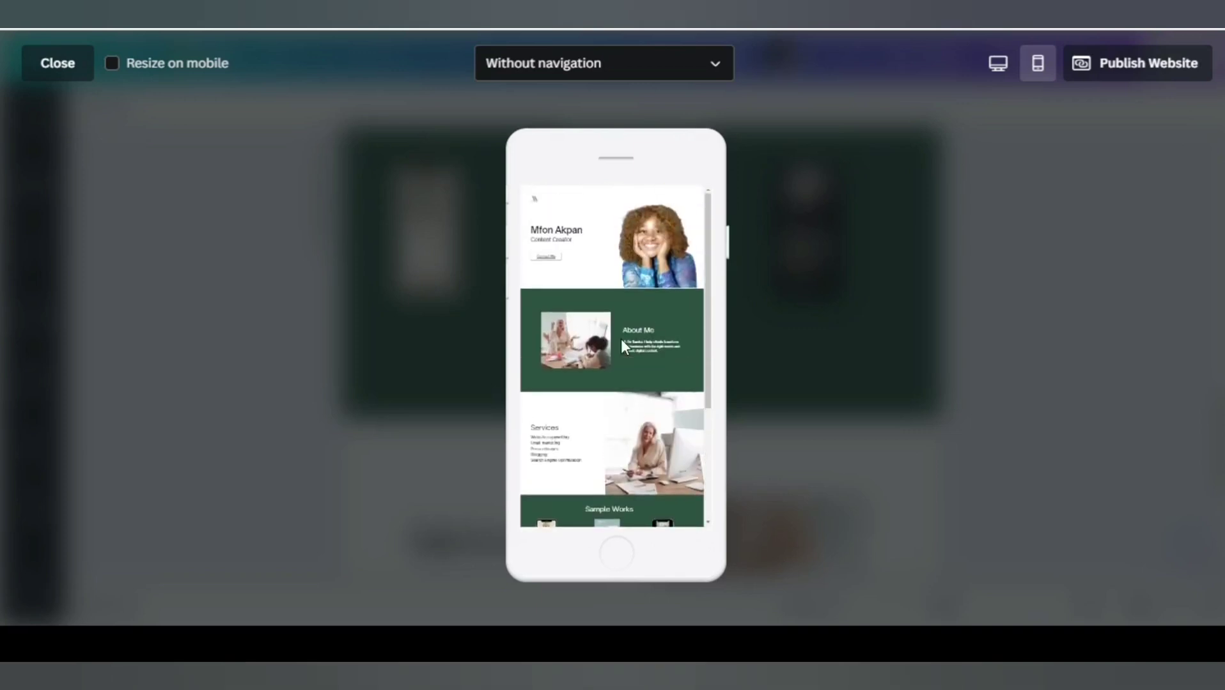
pyautogui.click(114, 65)
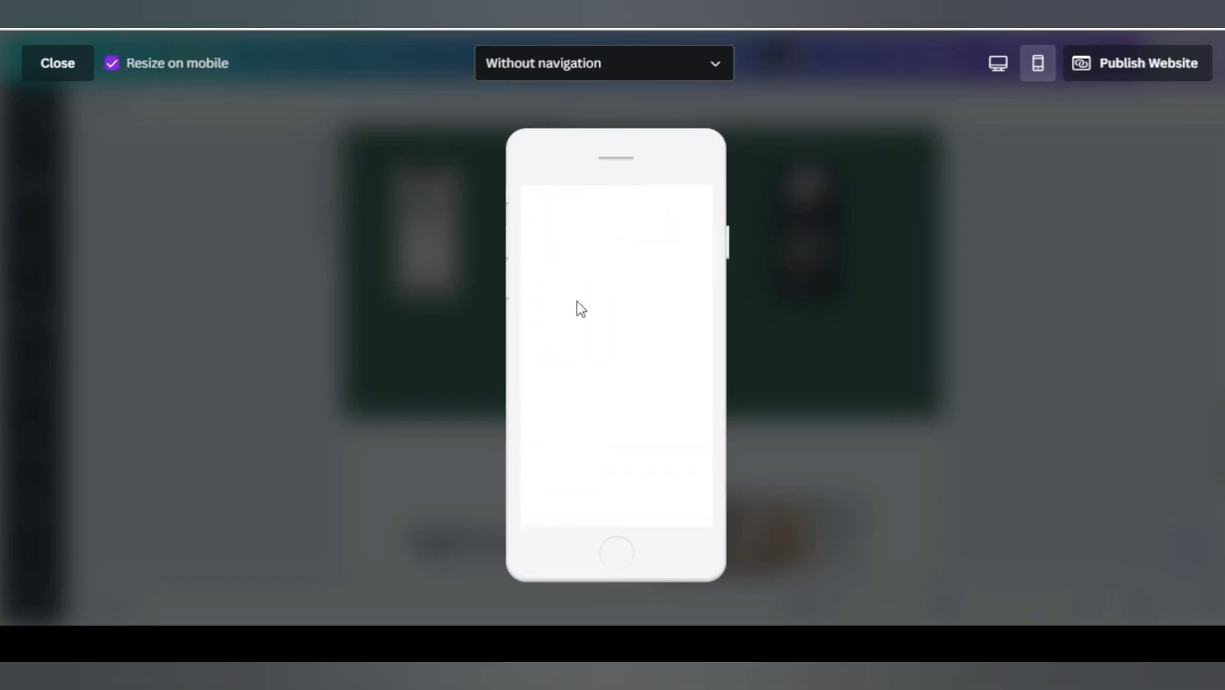
pyautogui.scroll(-5, 668, 367)
pyautogui.scroll(-10, 668, 367)
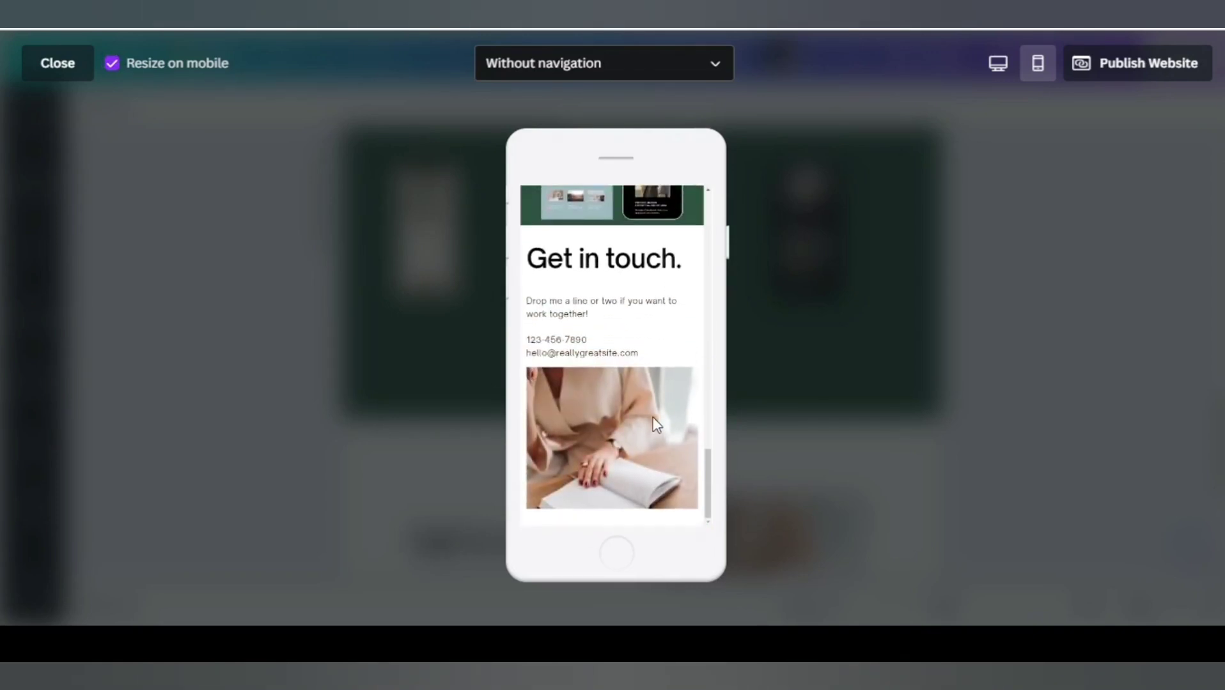
pyautogui.scroll(10, 646, 396)
pyautogui.scroll(8, 607, 377)
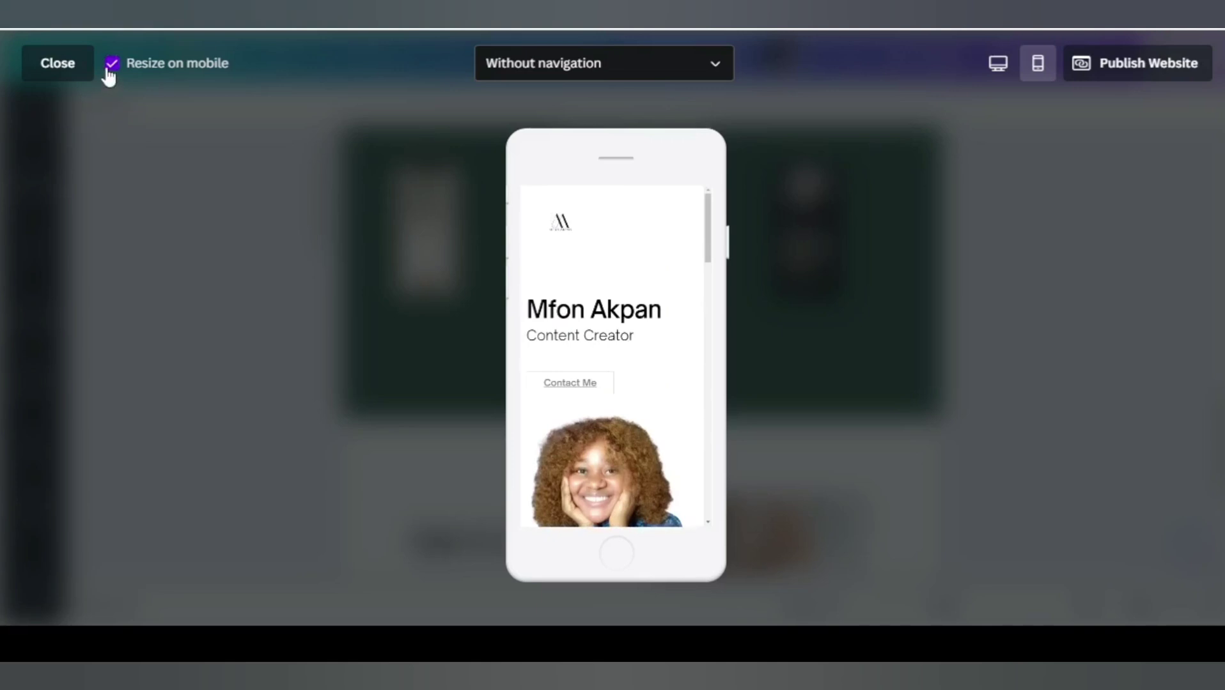
# Open the site navigation dropdown and close it without changing it.
pyautogui.scroll(-5, 590, 354)
pyautogui.scroll(2, 607, 348)
pyautogui.scroll(1, 667, 284)
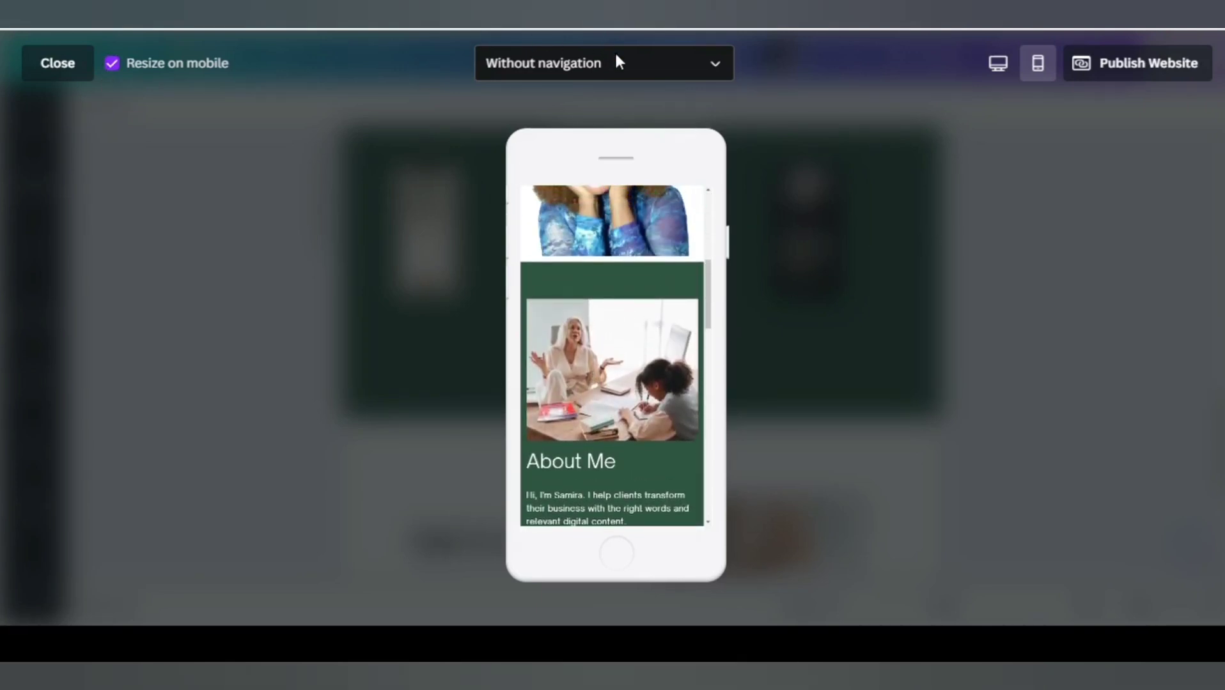
pyautogui.click(709, 66)
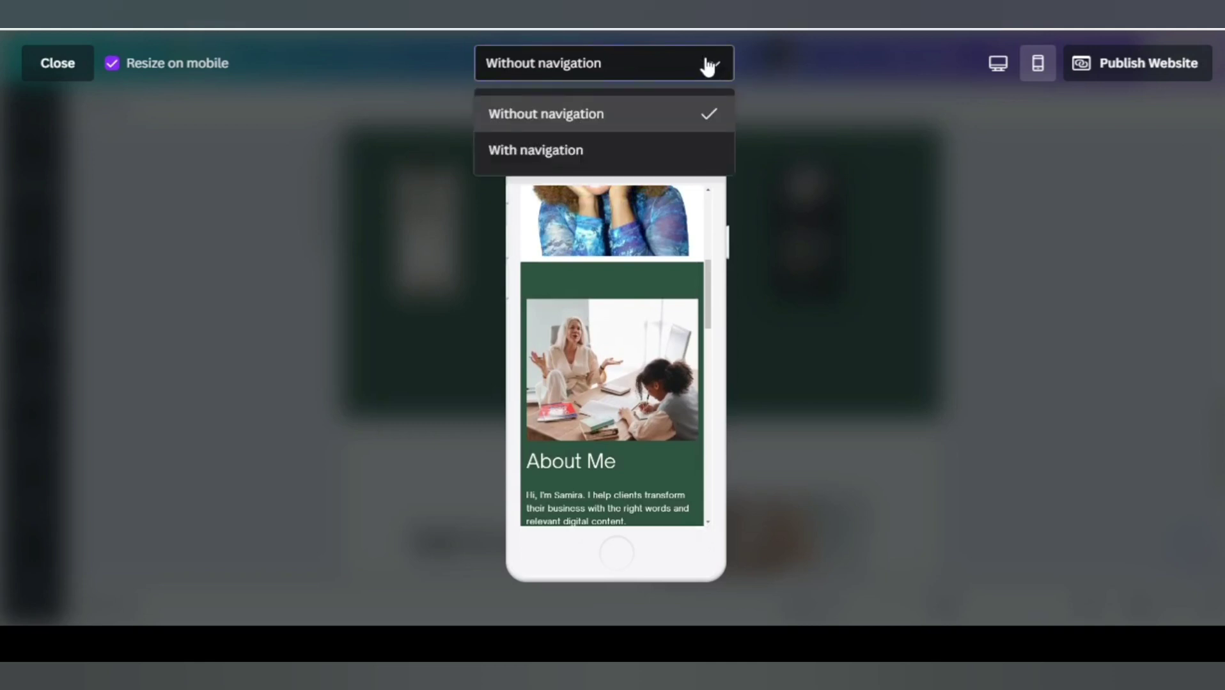
pyautogui.click(626, 151)
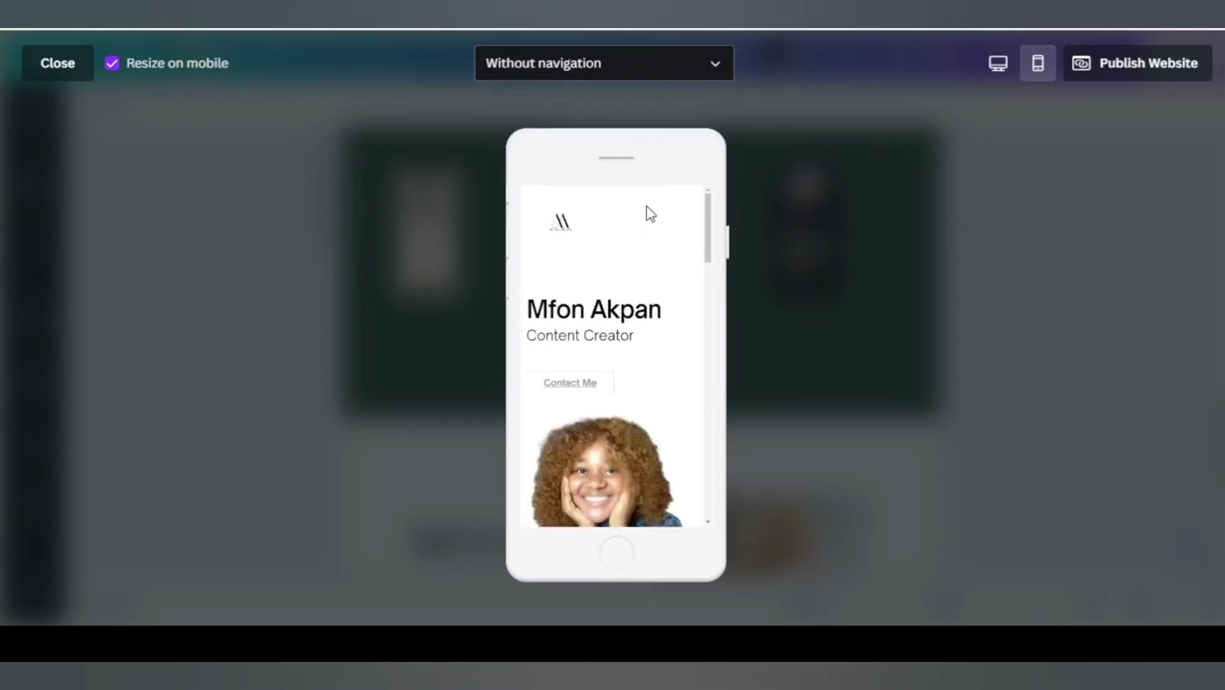
# Choose With navigation and test the hamburger menu on the phone preview.
pyautogui.click(709, 66)
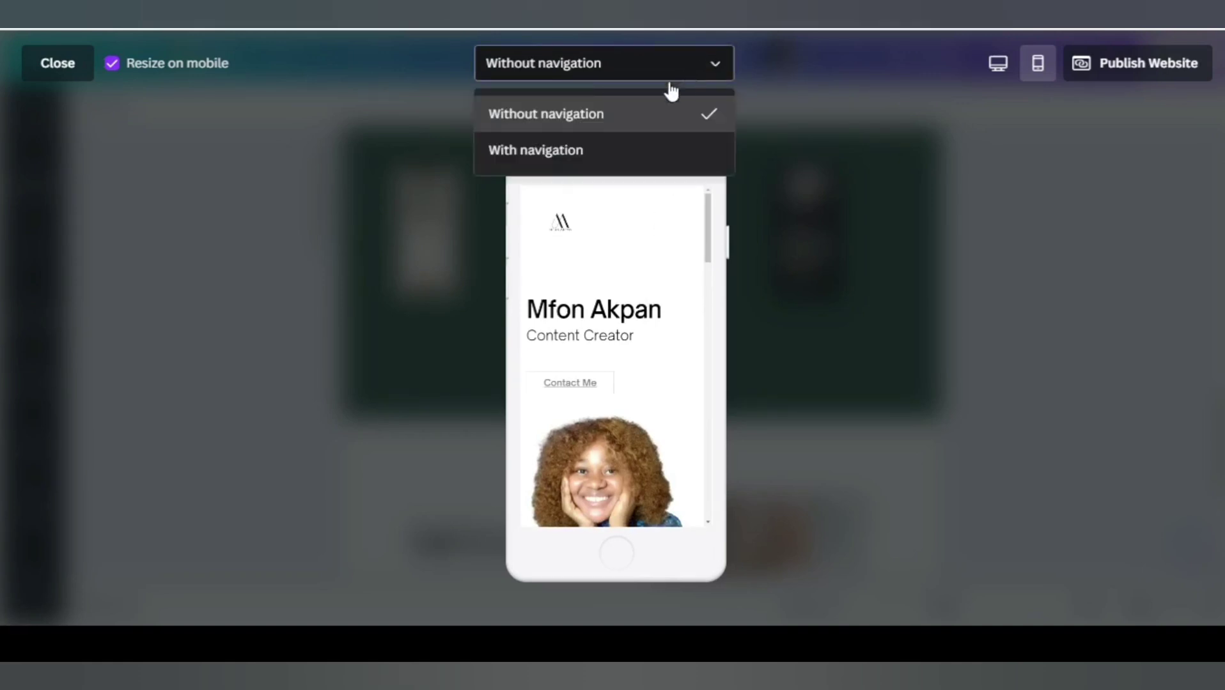
pyautogui.click(572, 152)
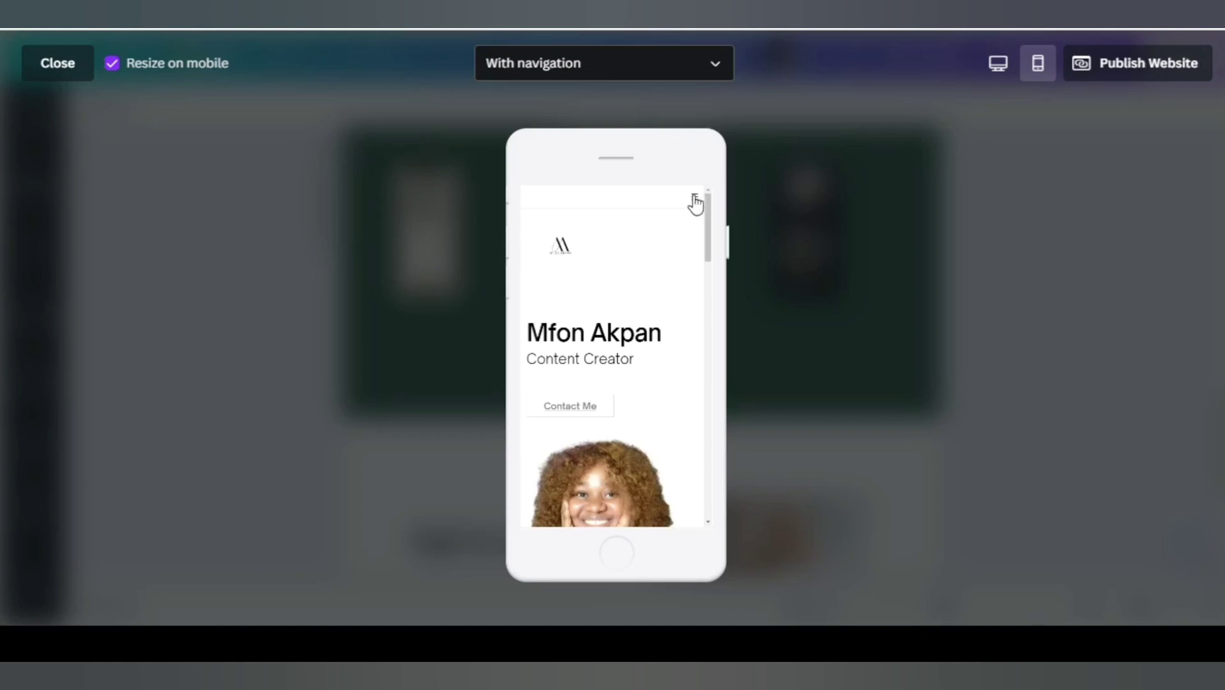
pyautogui.click(694, 203)
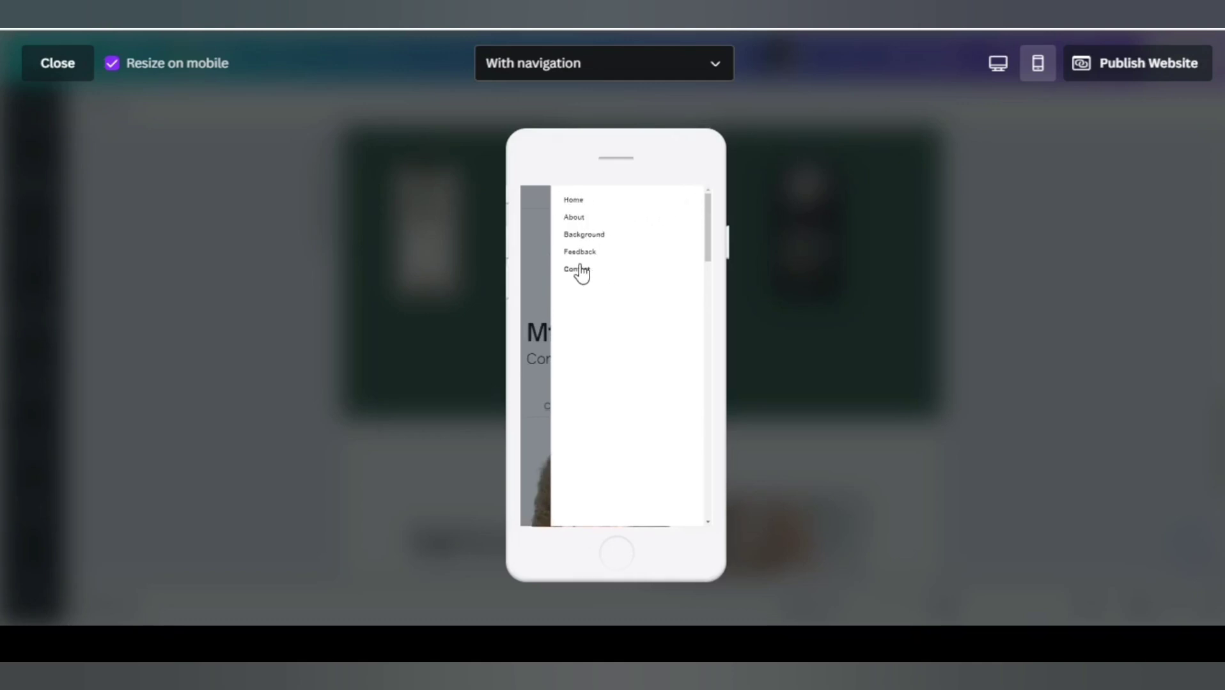
pyautogui.click(592, 255)
pyautogui.scroll(-10, 594, 258)
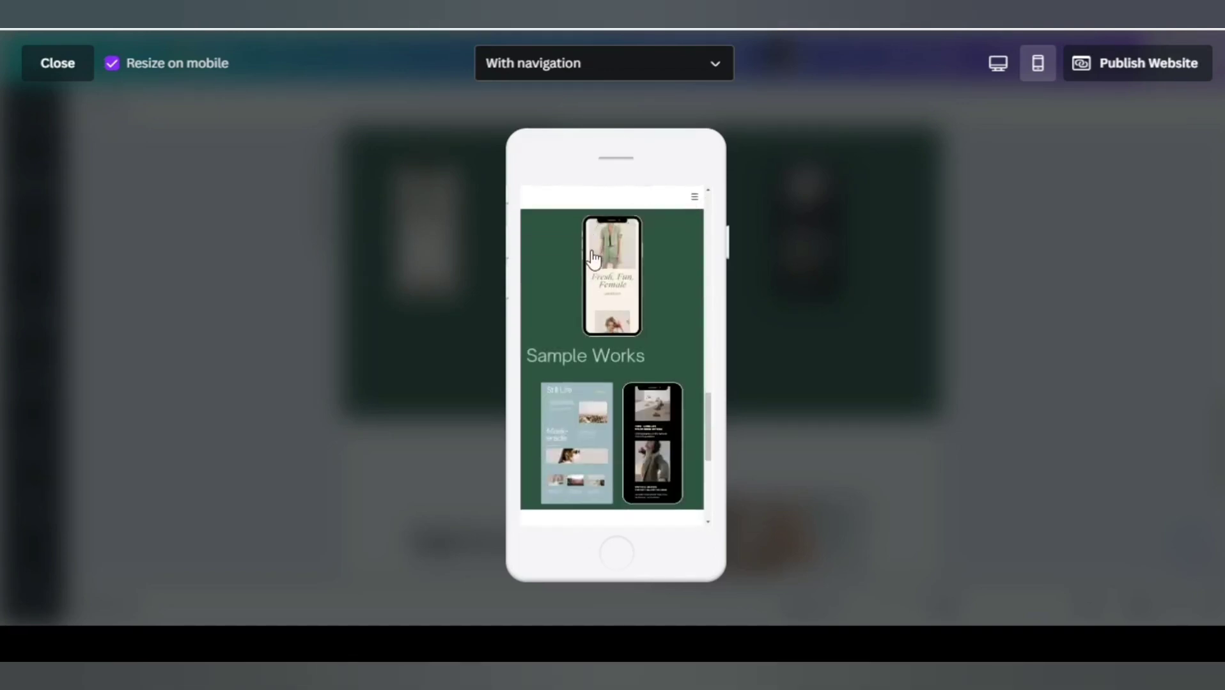
pyautogui.scroll(2, 703, 222)
# Reopen the menu to check its Home, About, Background, Feedback and Contact links.
pyautogui.click(695, 198)
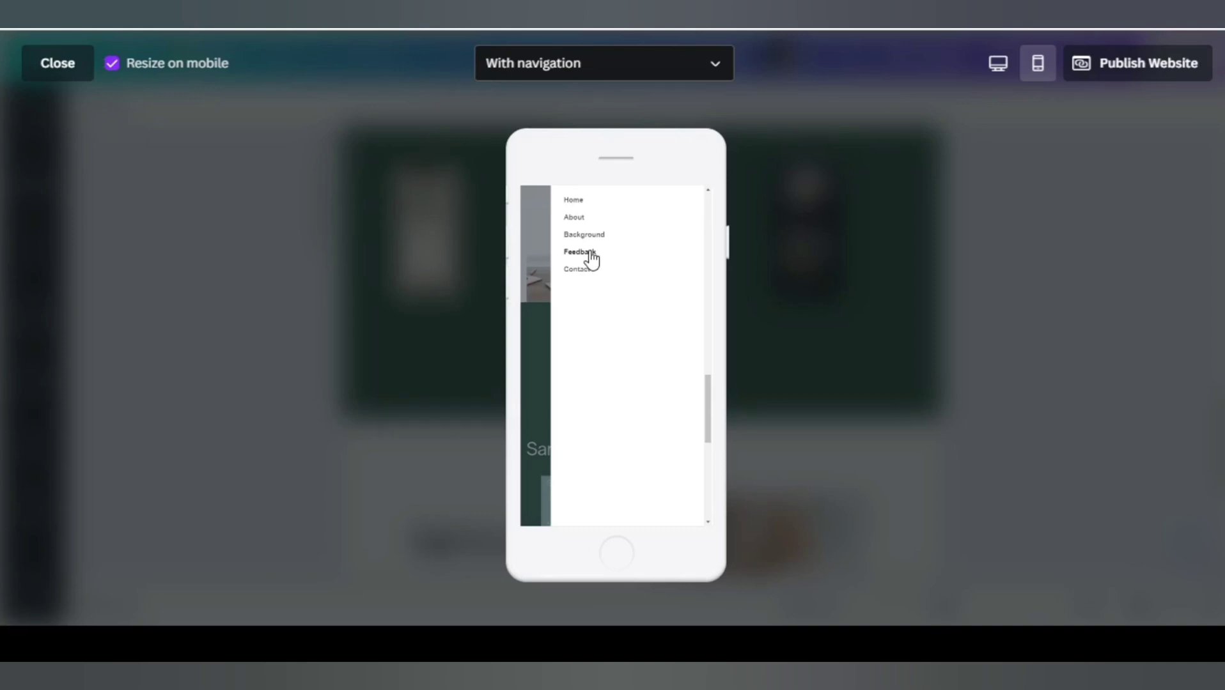
pyautogui.click(539, 260)
pyautogui.scroll(3, 614, 256)
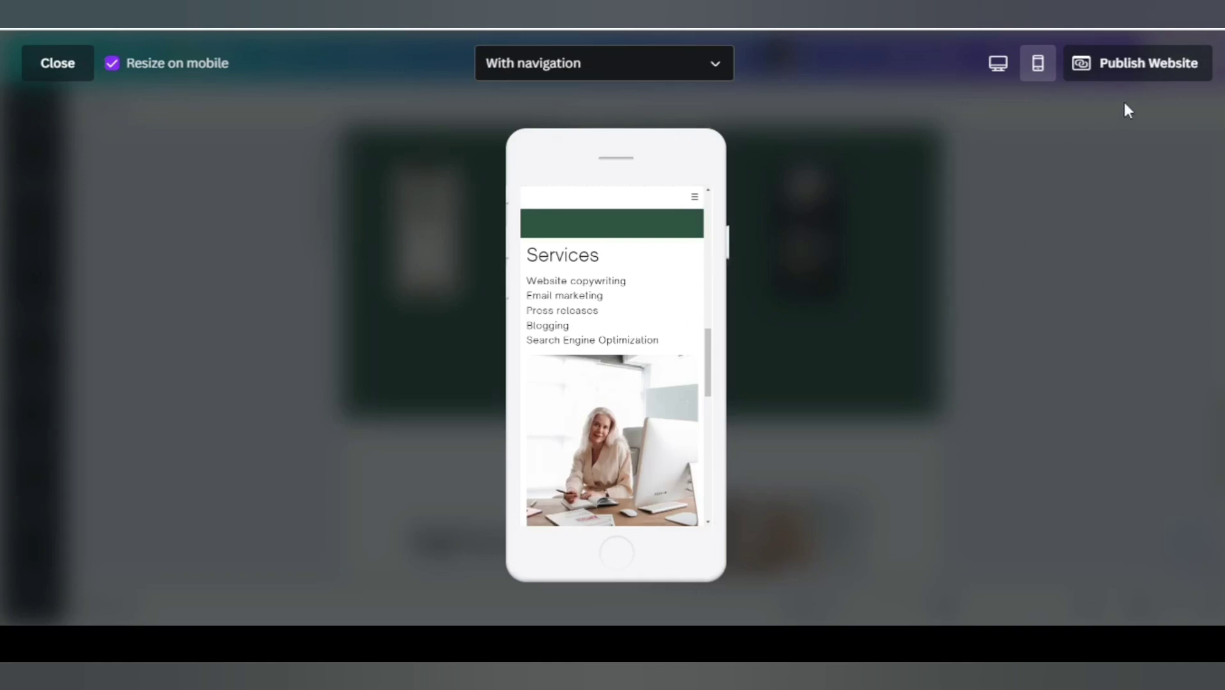
# Begin publishing the website, trying the option for a domain you already own.
pyautogui.click(1125, 69)
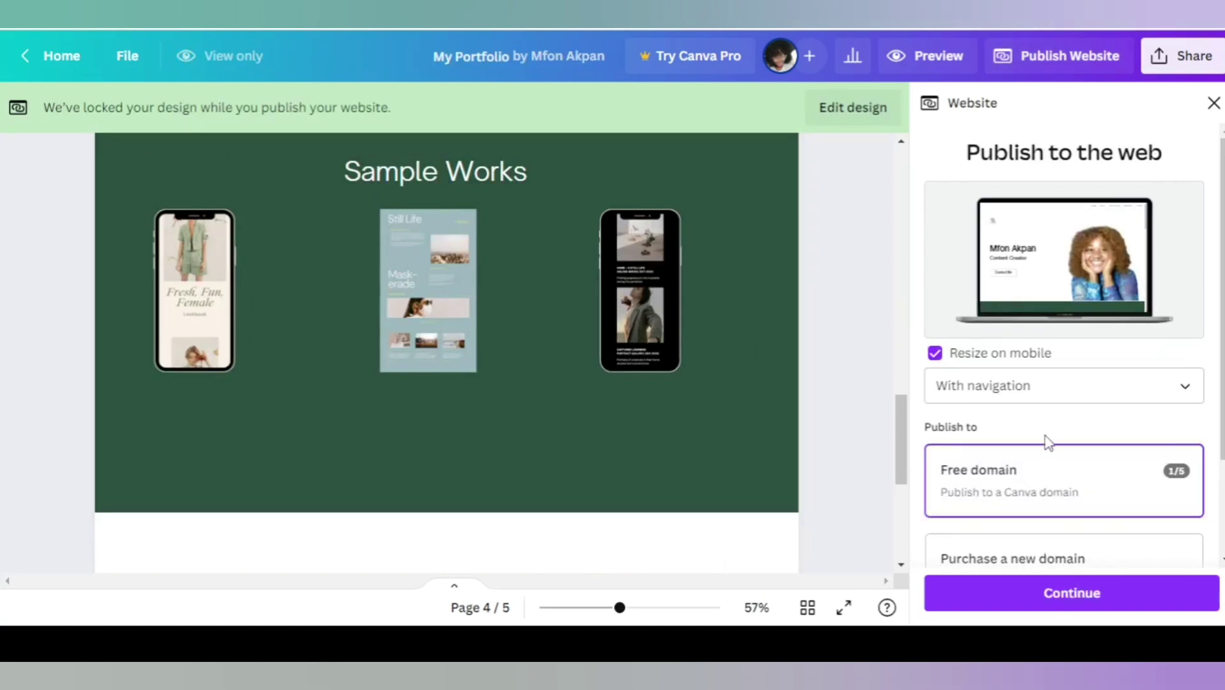
pyautogui.scroll(-2, 1030, 377)
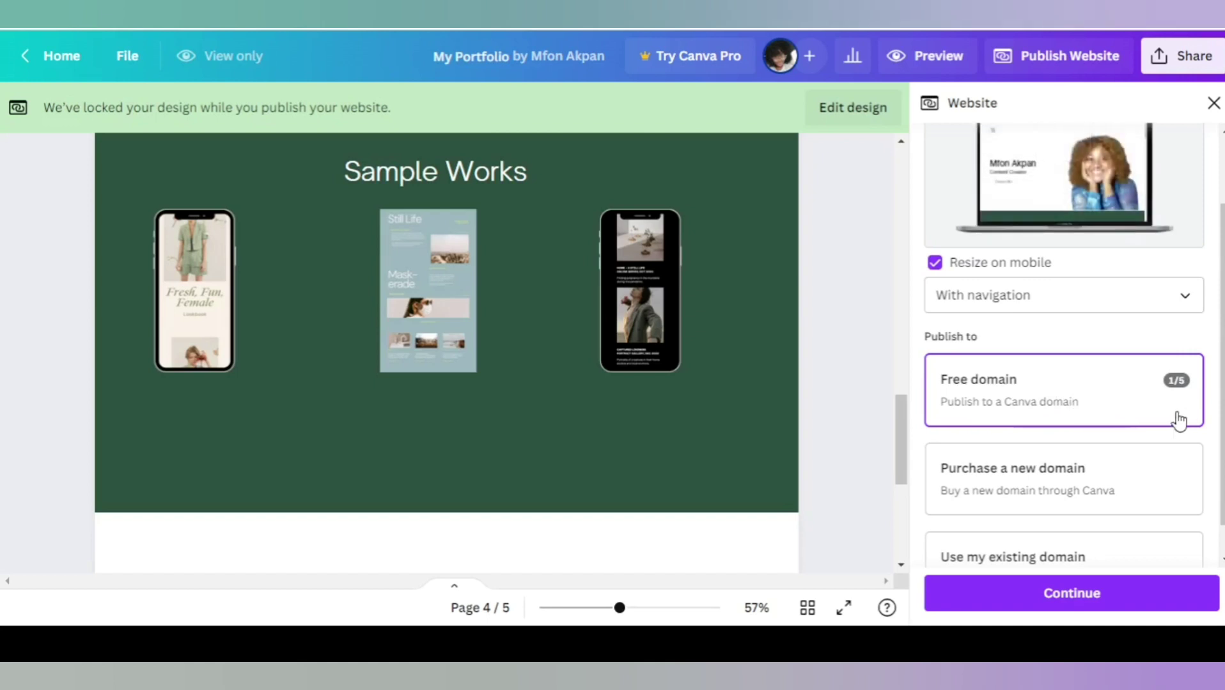
pyautogui.scroll(-1, 1085, 415)
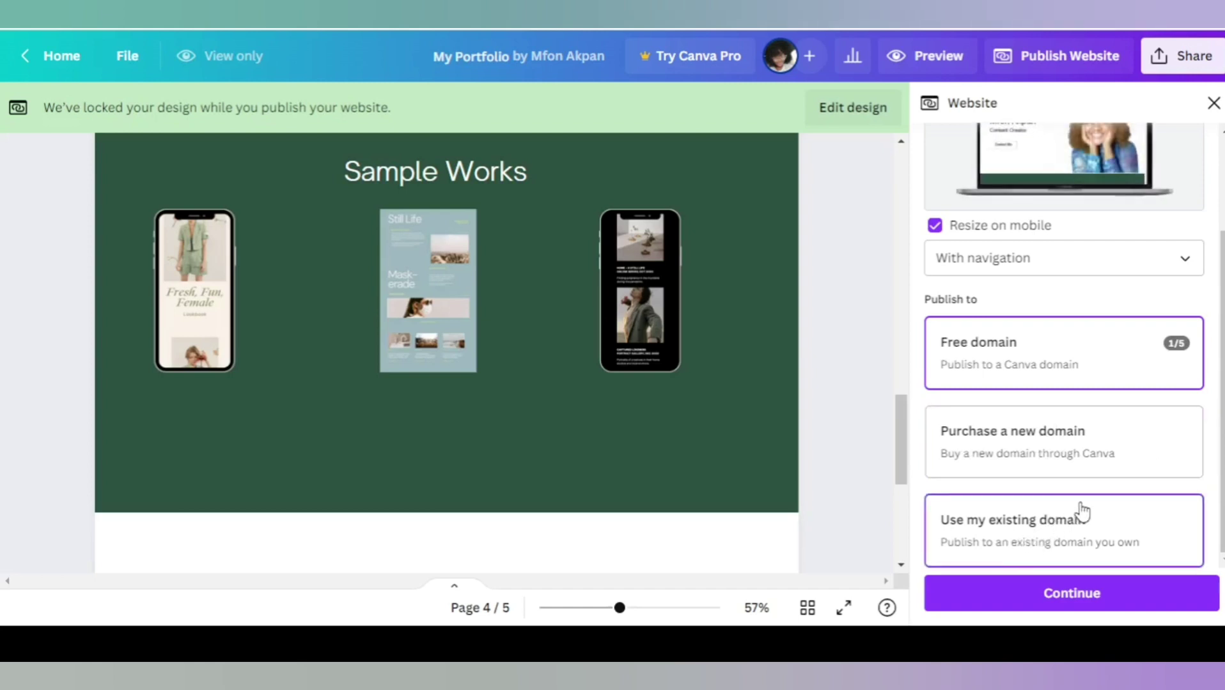
pyautogui.click(1066, 534)
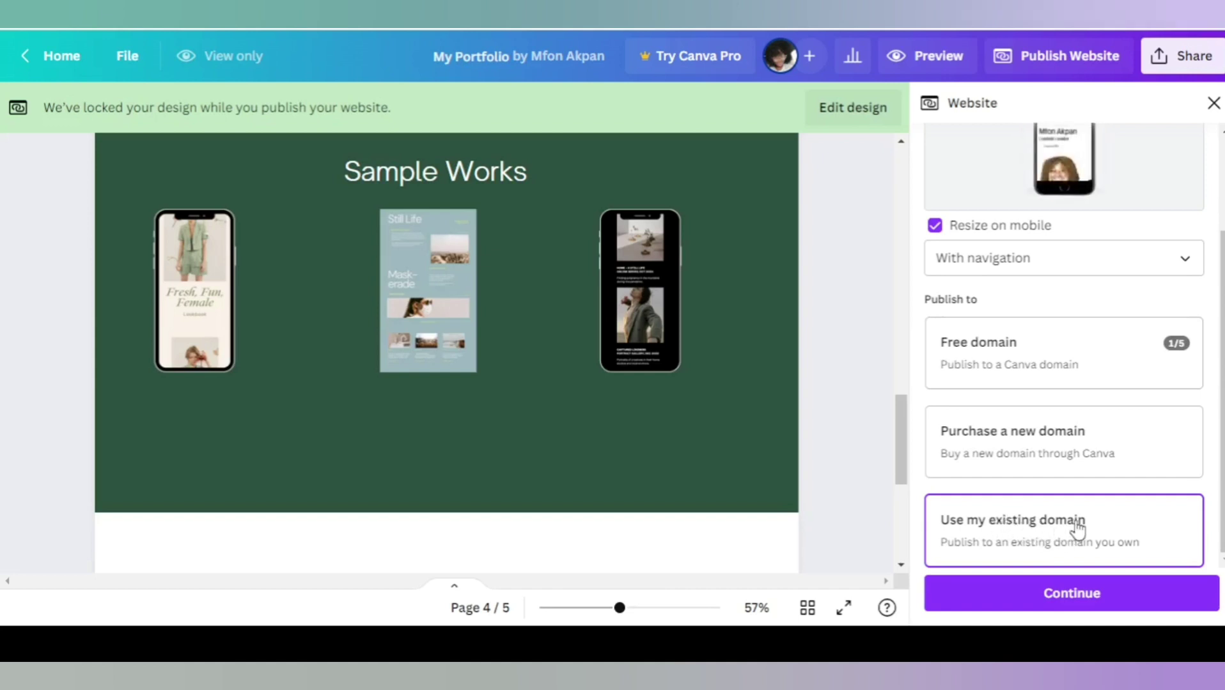
pyautogui.click(1061, 603)
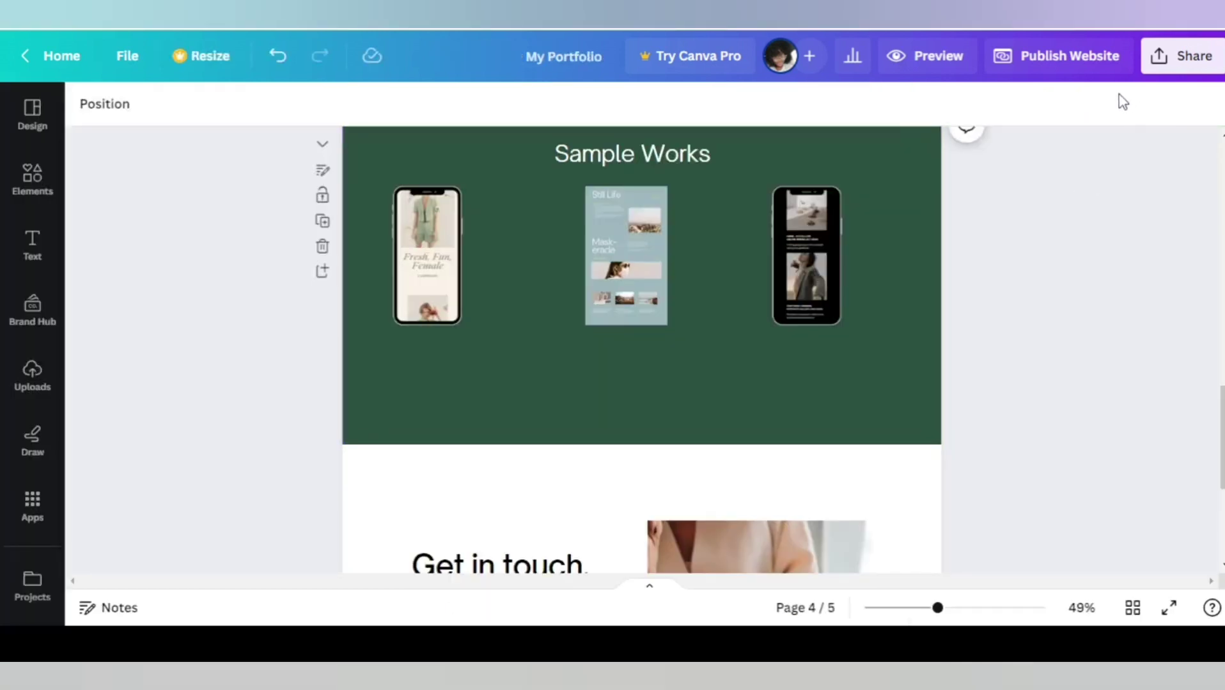
# Restart publishing on a free Canva domain and continue to Review Settings.
pyautogui.click(1082, 69)
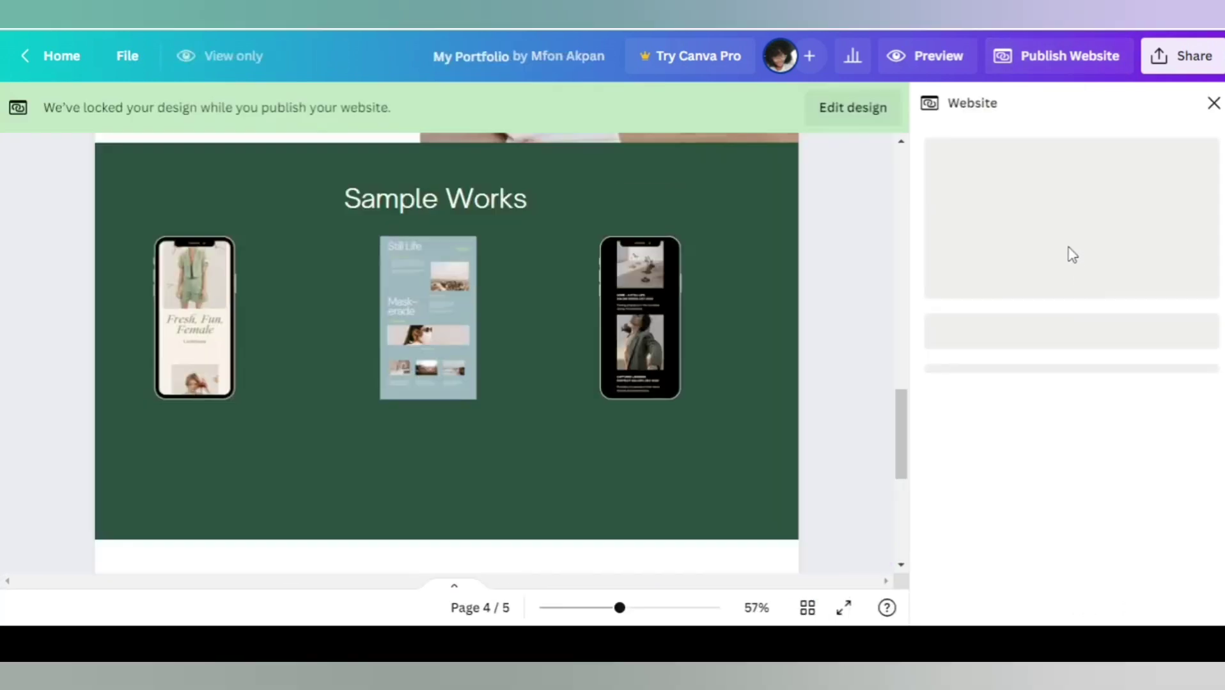
pyautogui.scroll(-1, 1122, 416)
pyautogui.scroll(-2, 1122, 416)
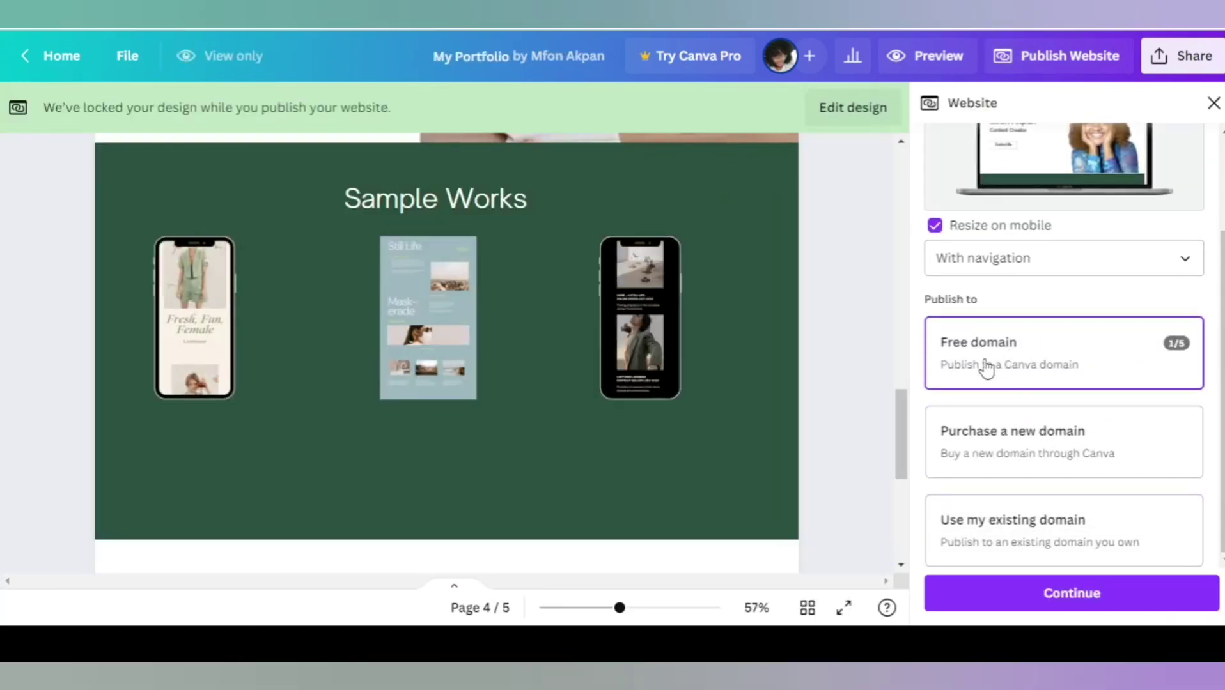
pyautogui.click(1090, 592)
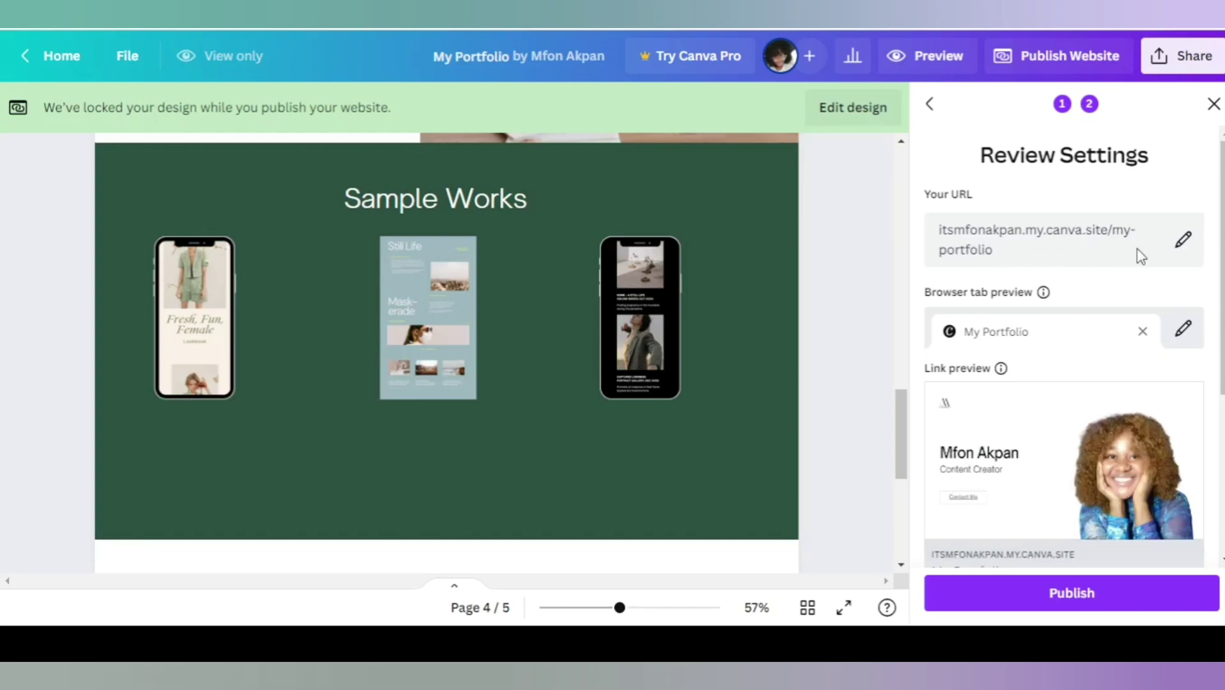
pyautogui.click(1183, 240)
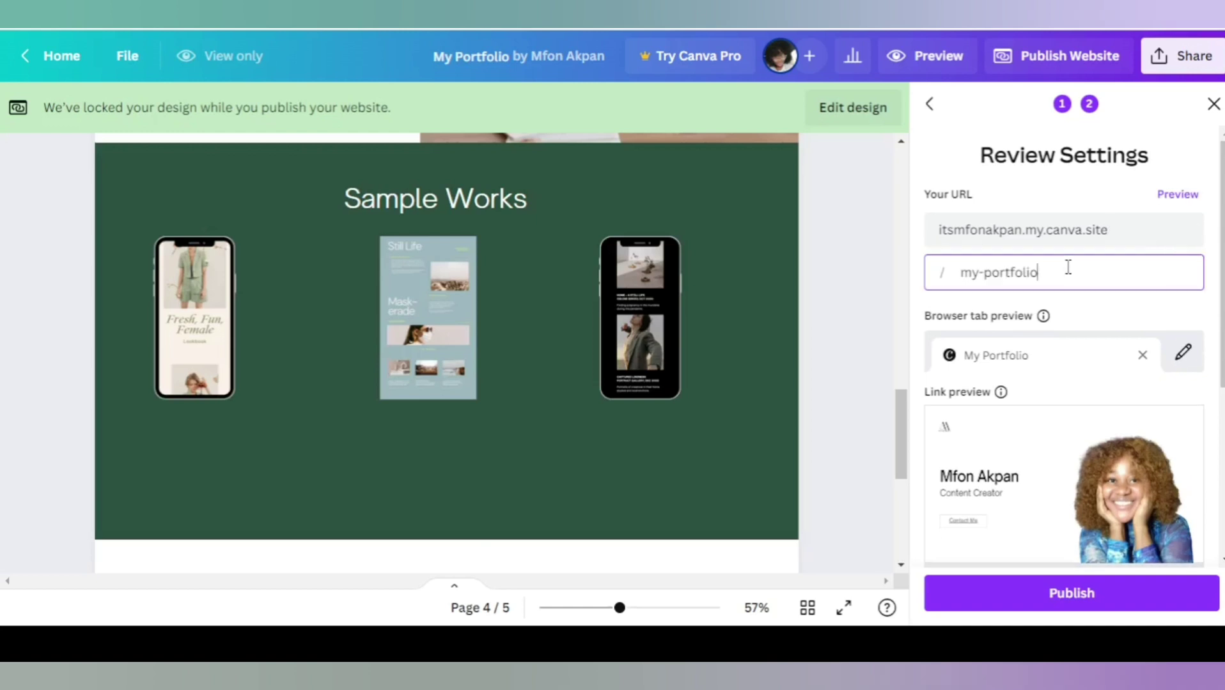
pyautogui.press('BackSpace')
pyautogui.press('BackSpace')
pyautogui.press('BackSpace')
pyautogui.press('BackSpace')
pyautogui.press('BackSpace')
pyautogui.press('BackSpace')
pyautogui.press('BackSpace')
pyautogui.press('BackSpace')
pyautogui.press('BackSpace')
pyautogui.press('BackSpace')
pyautogui.press('BackSpace')
pyautogui.write('my-portfolio')
pyautogui.scroll(-5, 1104, 349)
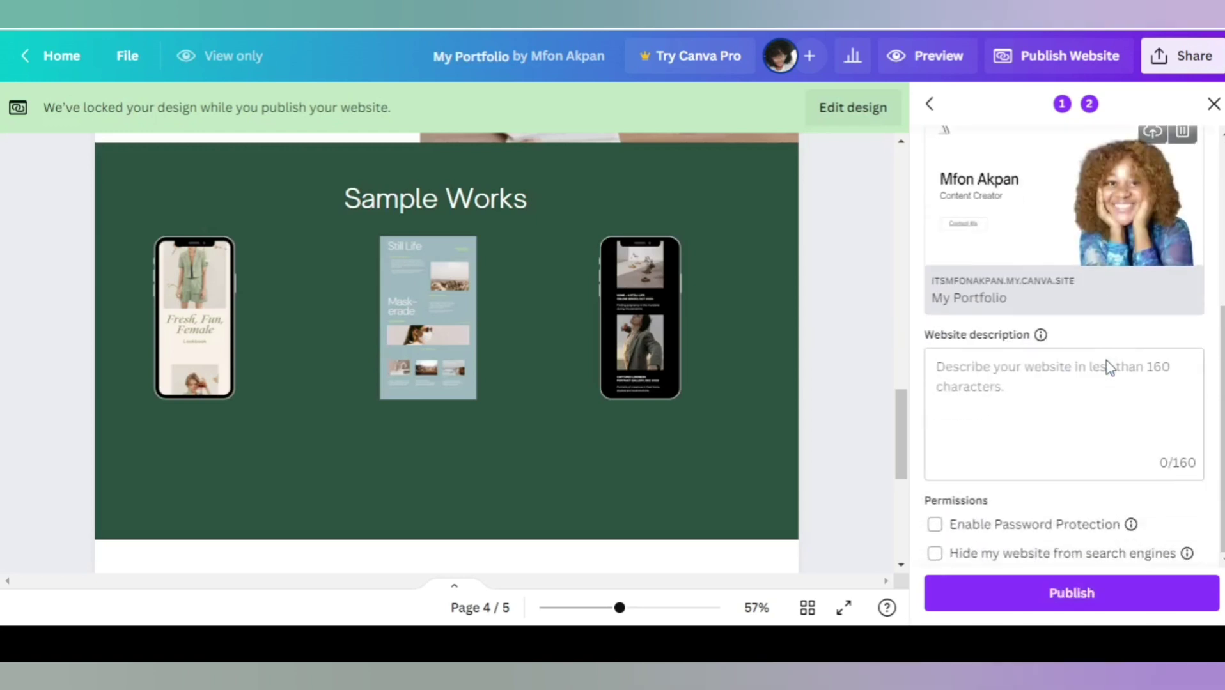
pyautogui.click(987, 372)
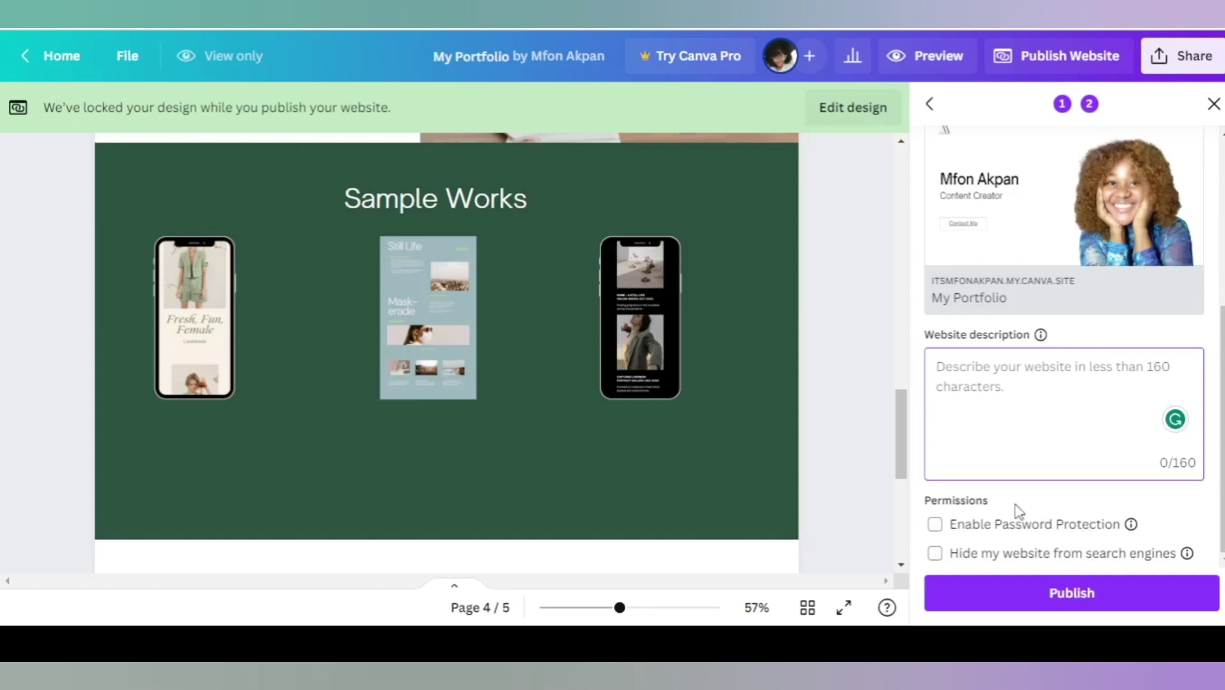
pyautogui.scroll(5, 1080, 521)
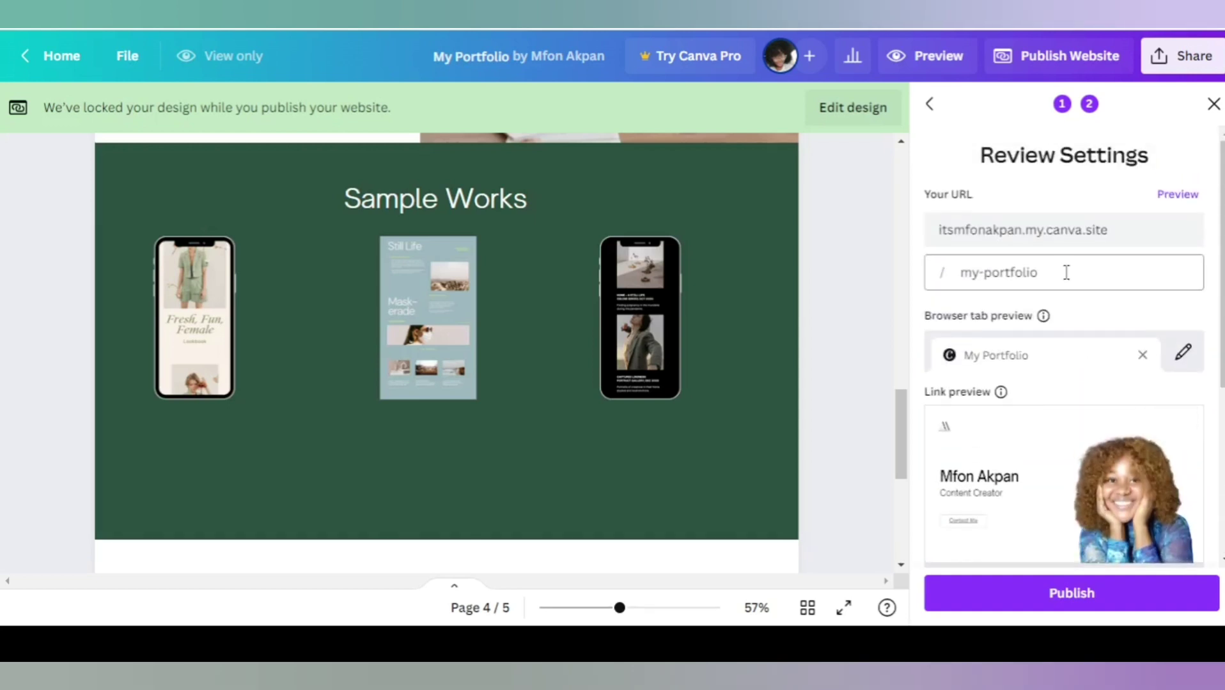
pyautogui.scroll(-5, 1074, 332)
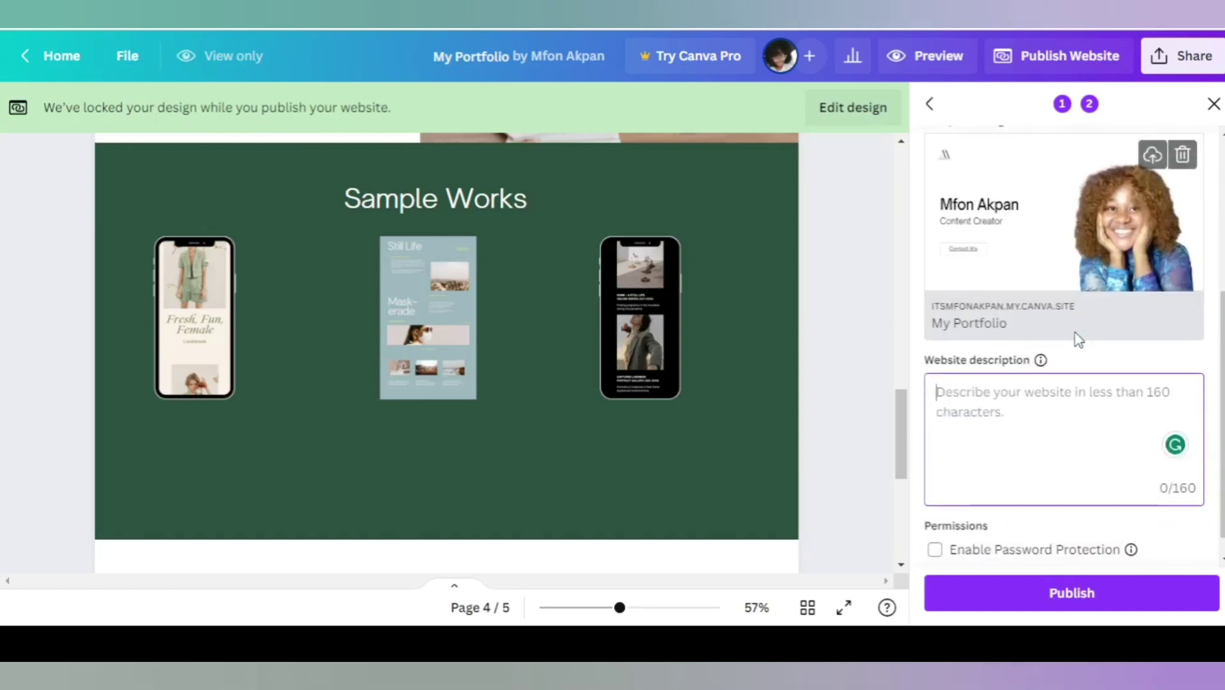
# Publish the portfolio live and copy its free my.canva.site address.
pyautogui.click(1075, 593)
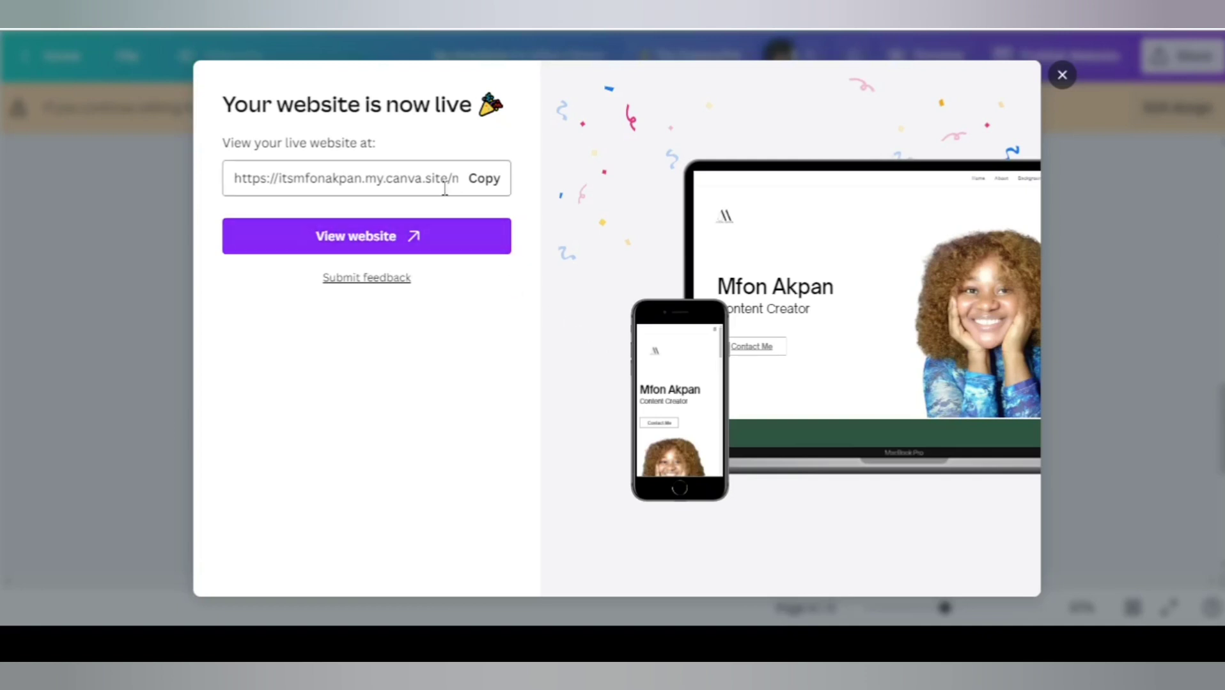
pyautogui.click(486, 185)
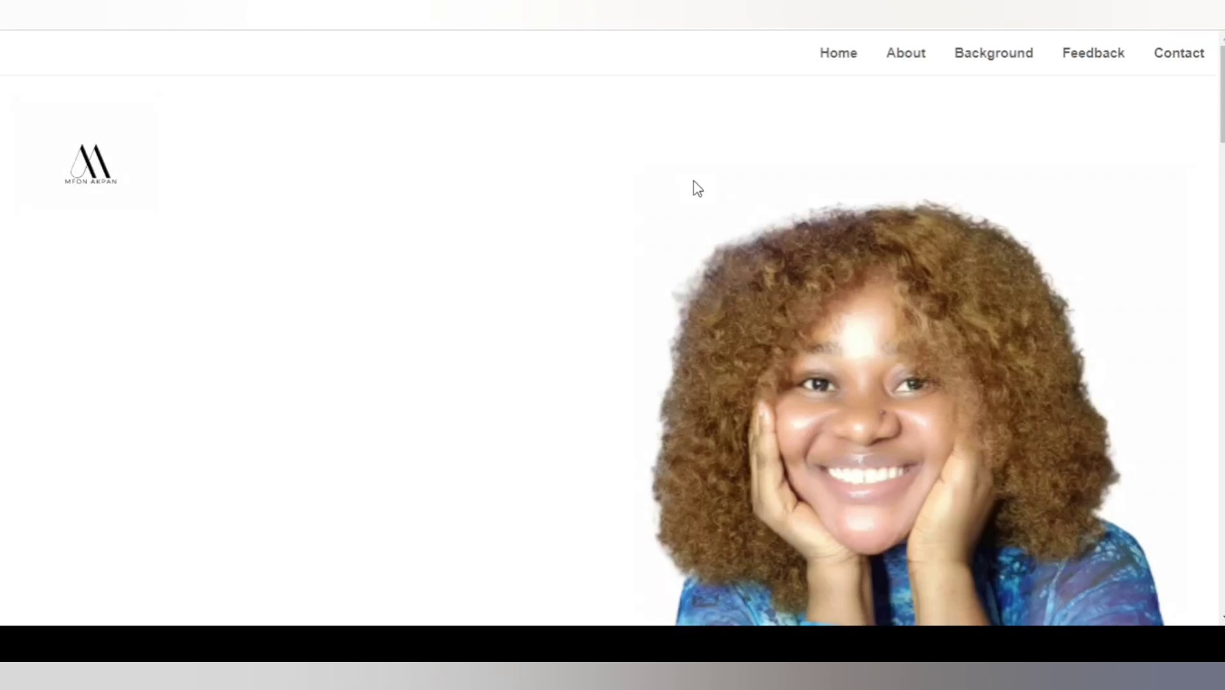
# Scroll through the live portfolio site to review its sections.
pyautogui.scroll(-5, 744, 281)
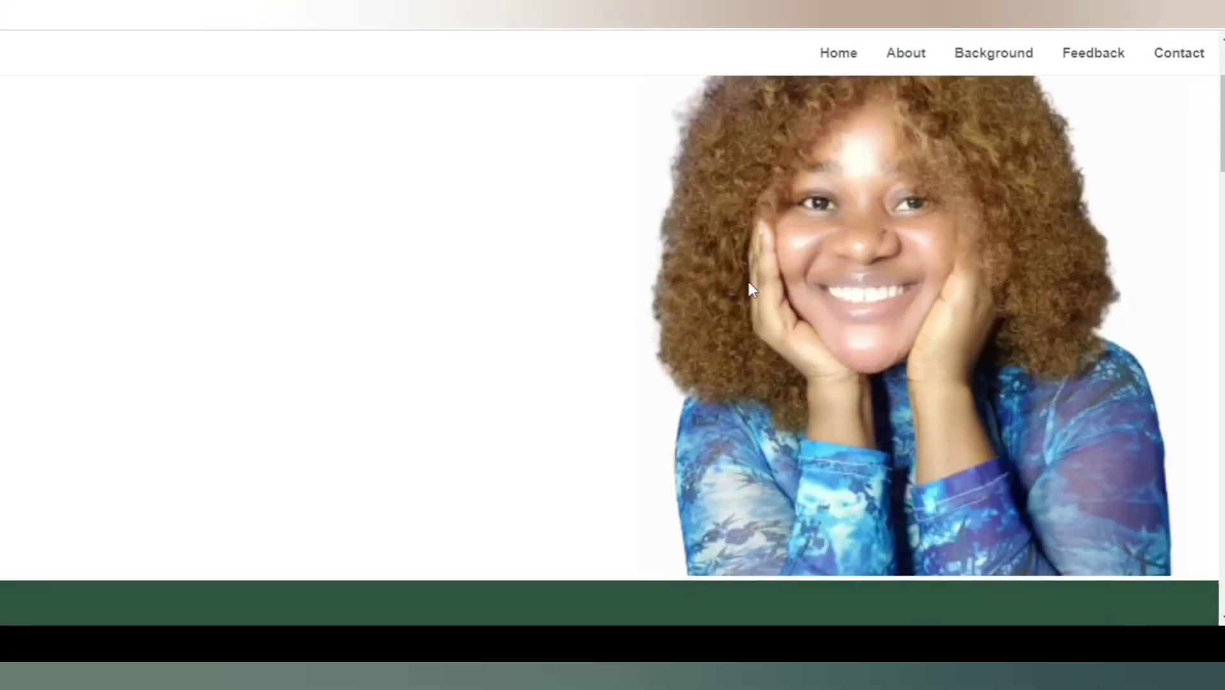
pyautogui.scroll(5, 746, 294)
pyautogui.scroll(-10, 748, 305)
pyautogui.scroll(-10, 747, 323)
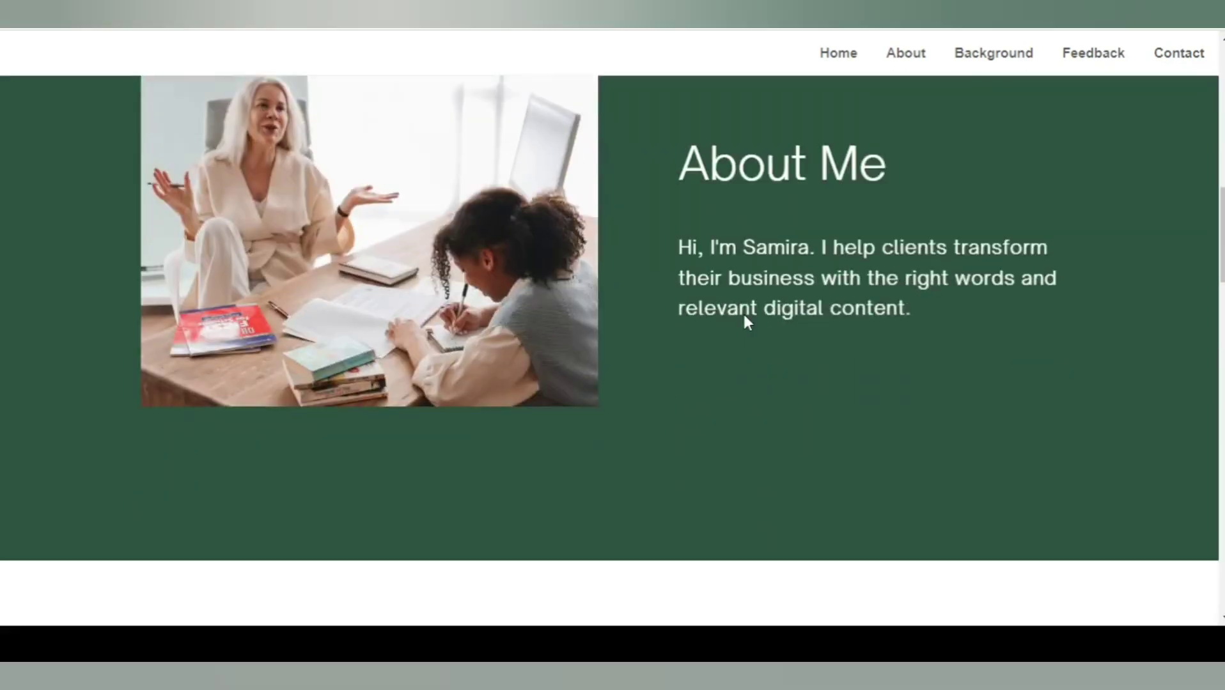
pyautogui.scroll(-10, 746, 323)
pyautogui.scroll(-10, 747, 322)
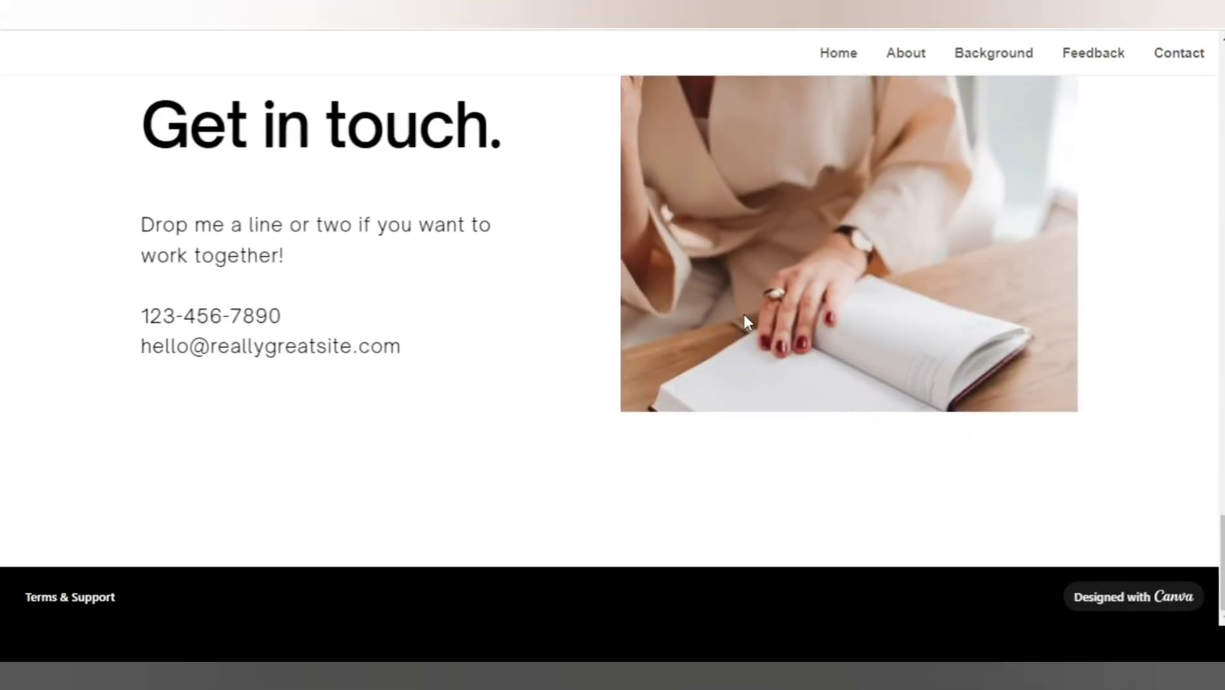
pyautogui.scroll(15, 744, 316)
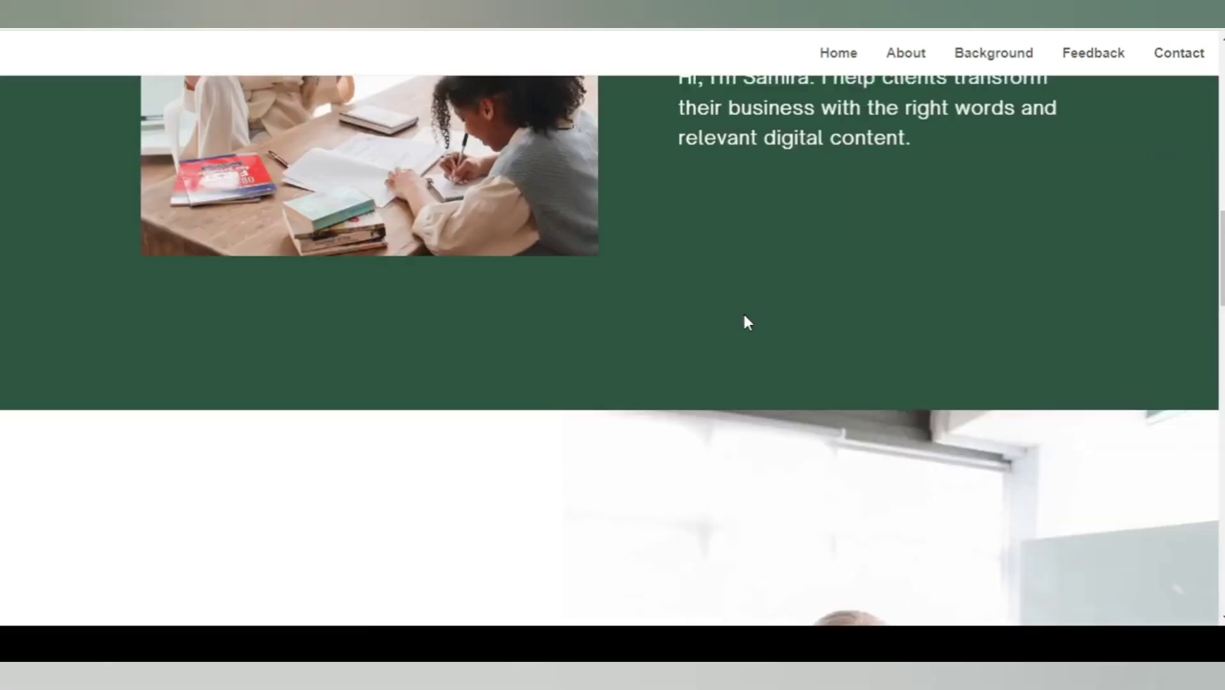
pyautogui.scroll(5, 743, 316)
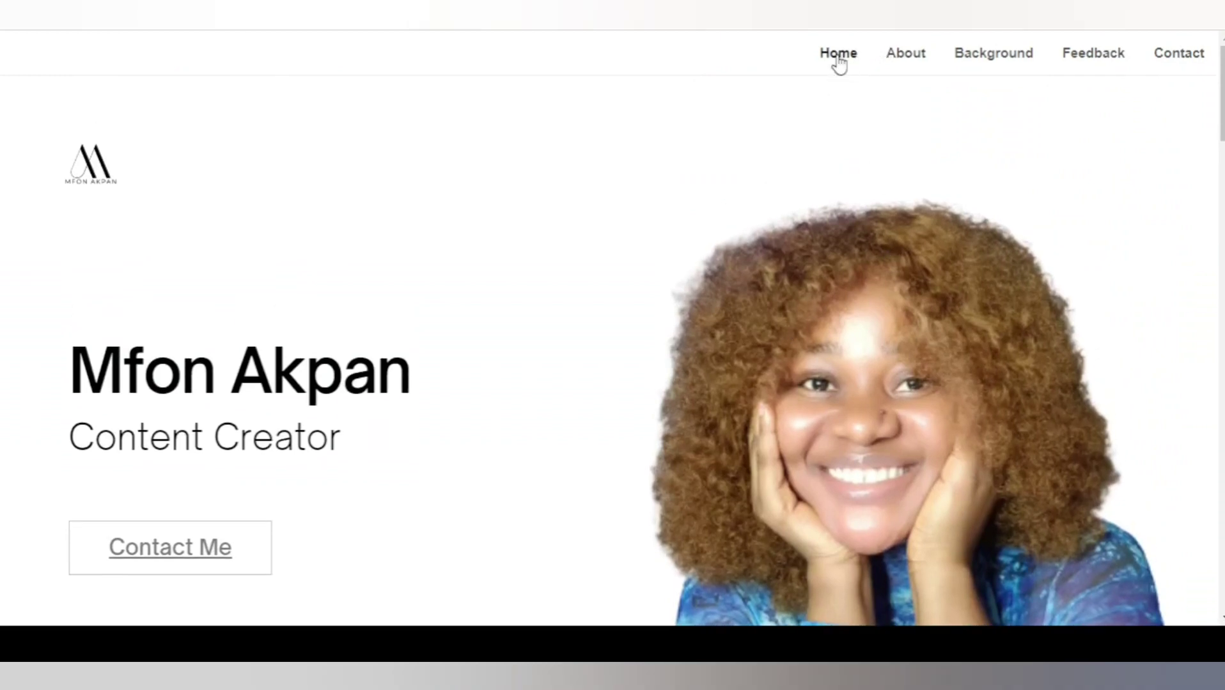
# Test the nav links: About Me, Services, Sample Works, Get in touch, then Sample Works again.
pyautogui.click(905, 54)
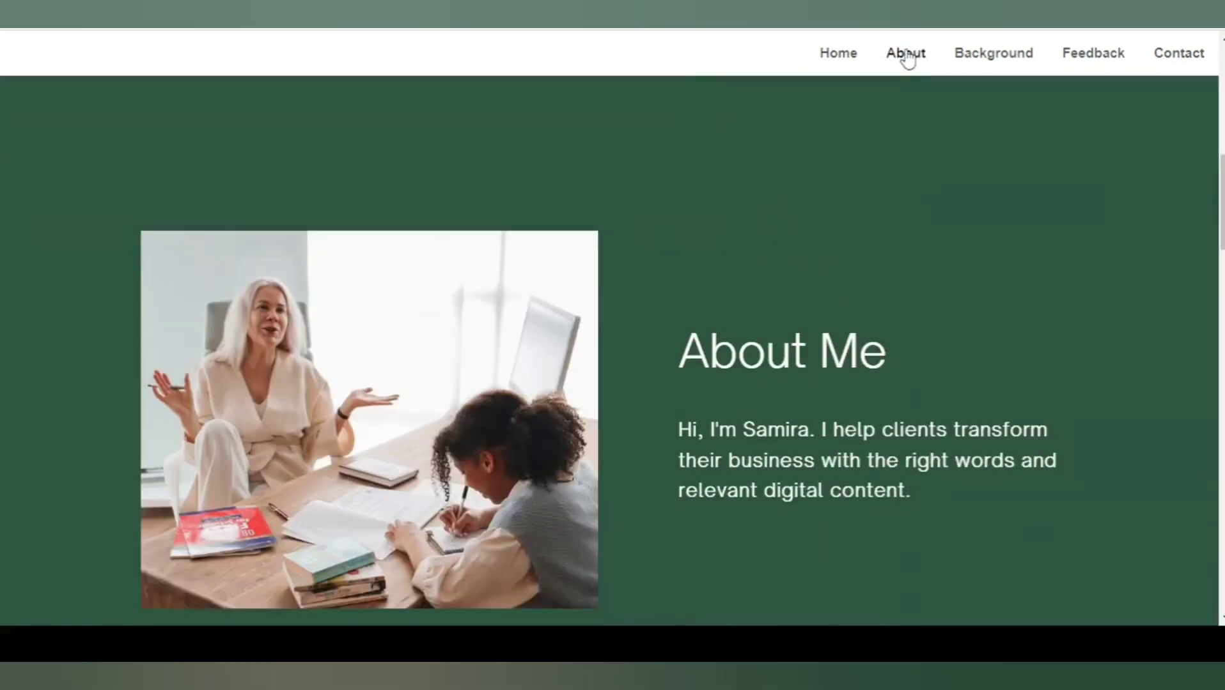
pyautogui.click(975, 60)
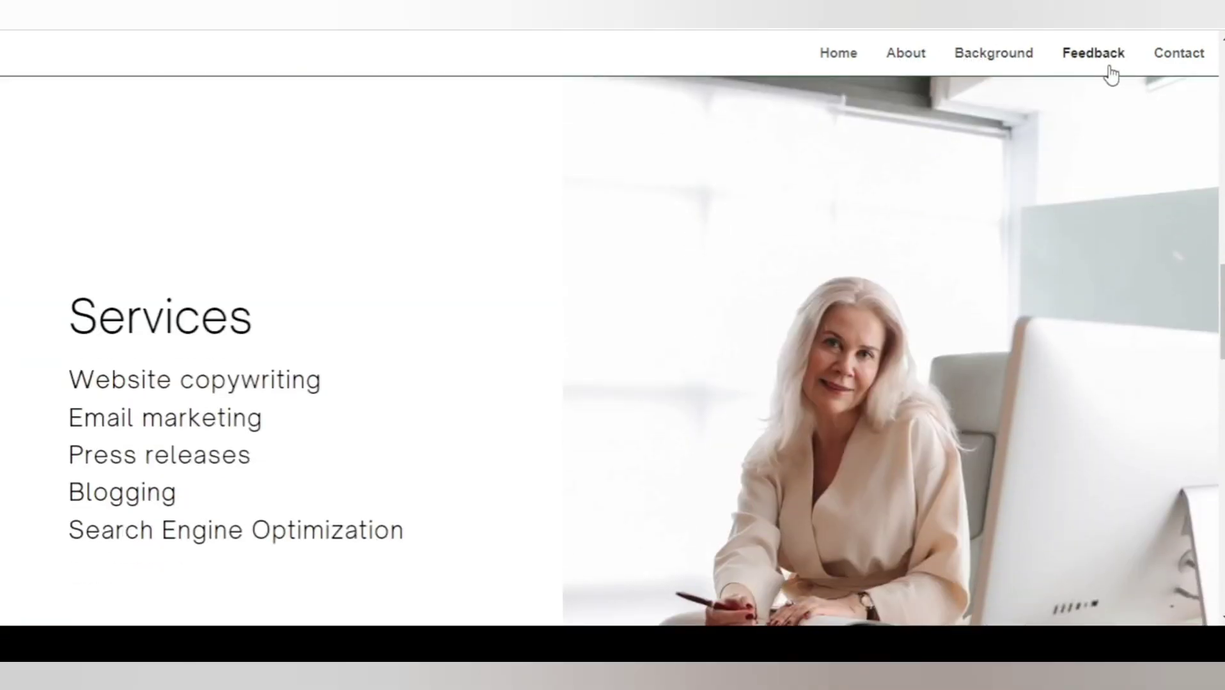
pyautogui.click(1110, 74)
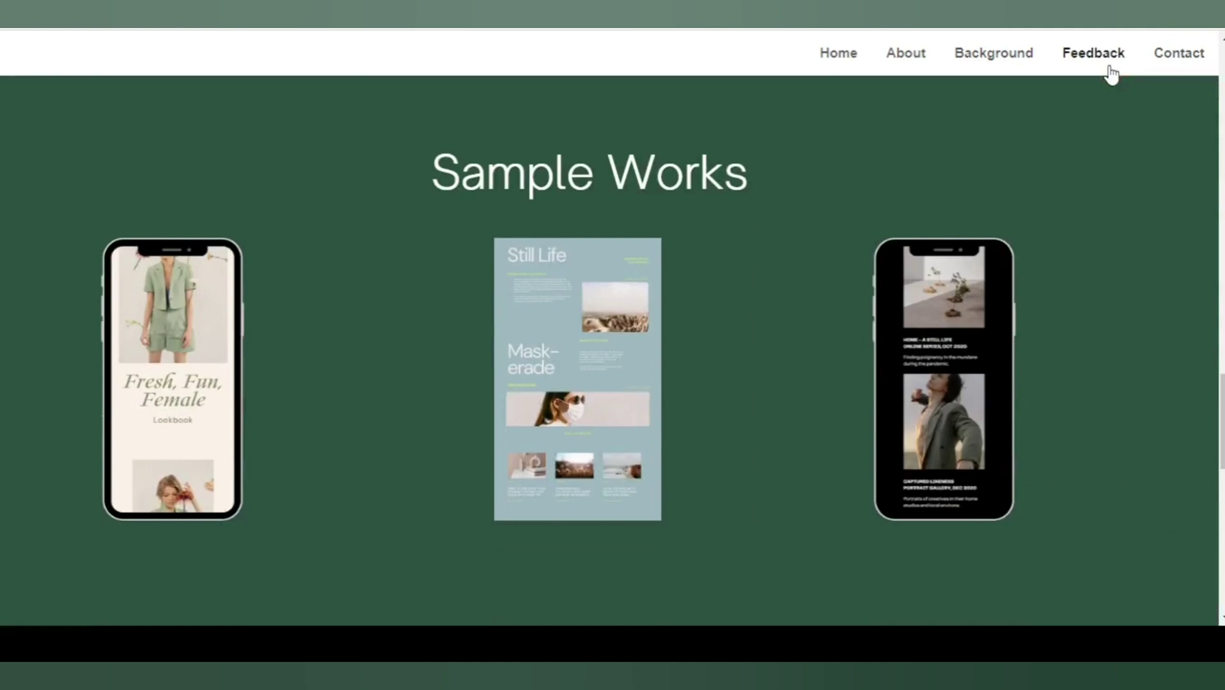
pyautogui.click(1179, 58)
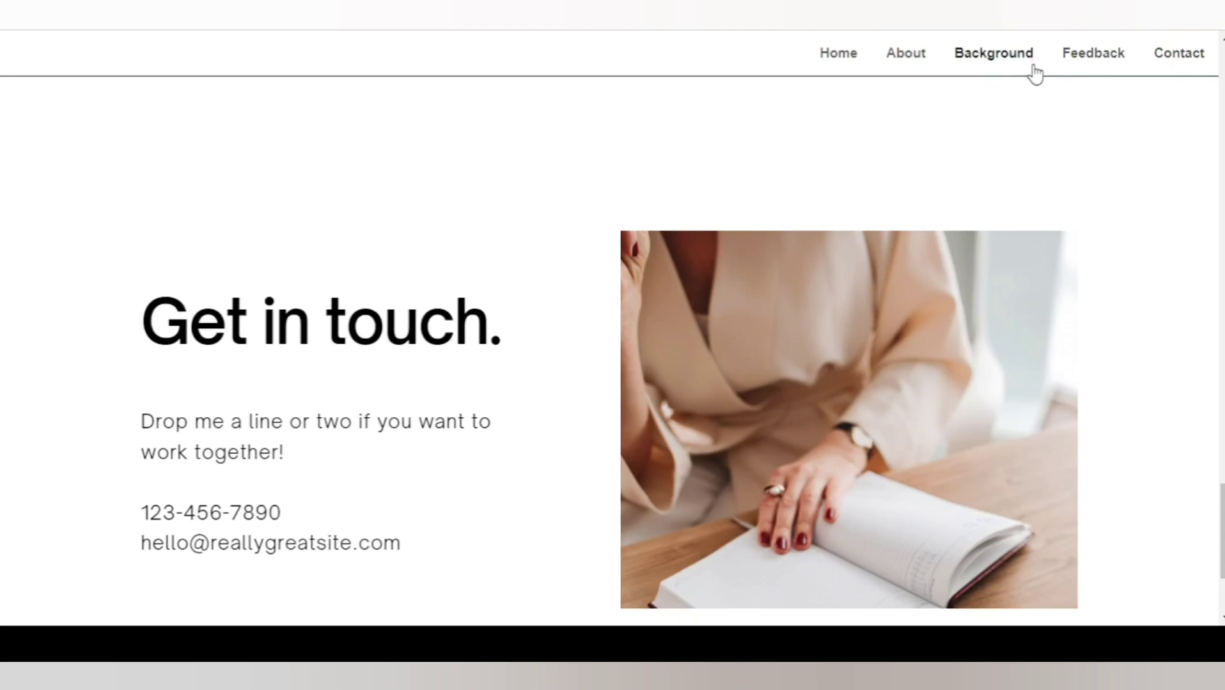
pyautogui.click(1088, 58)
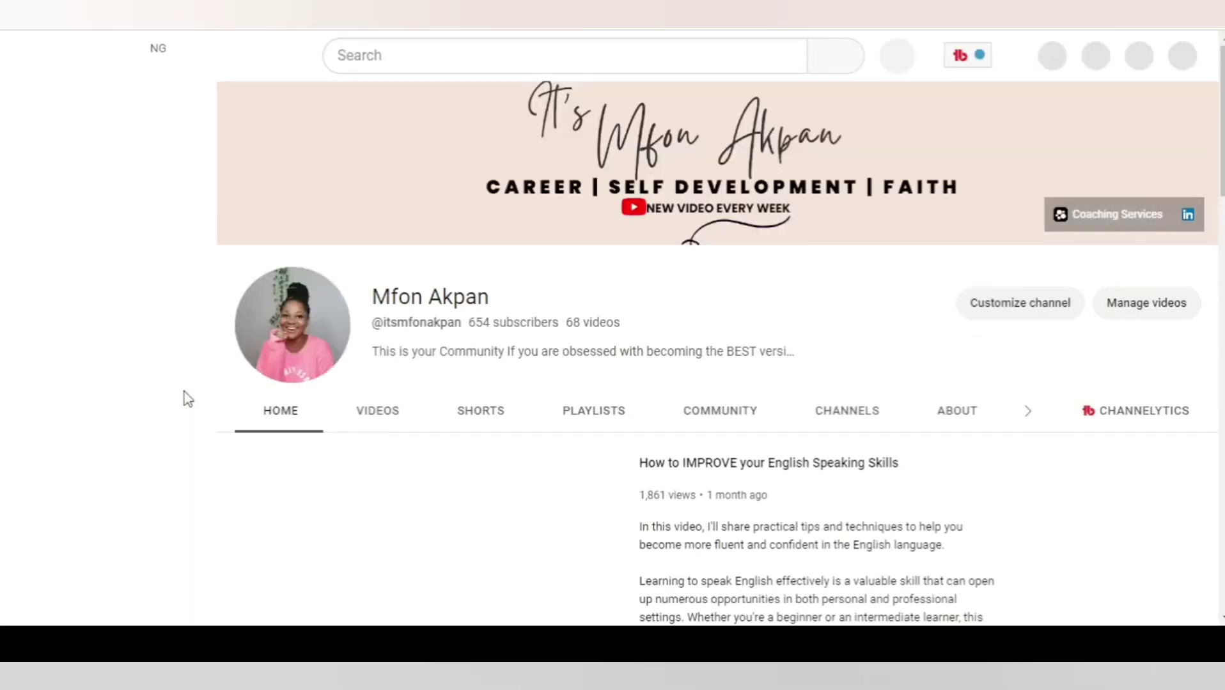
pyautogui.scroll(-5, 705, 317)
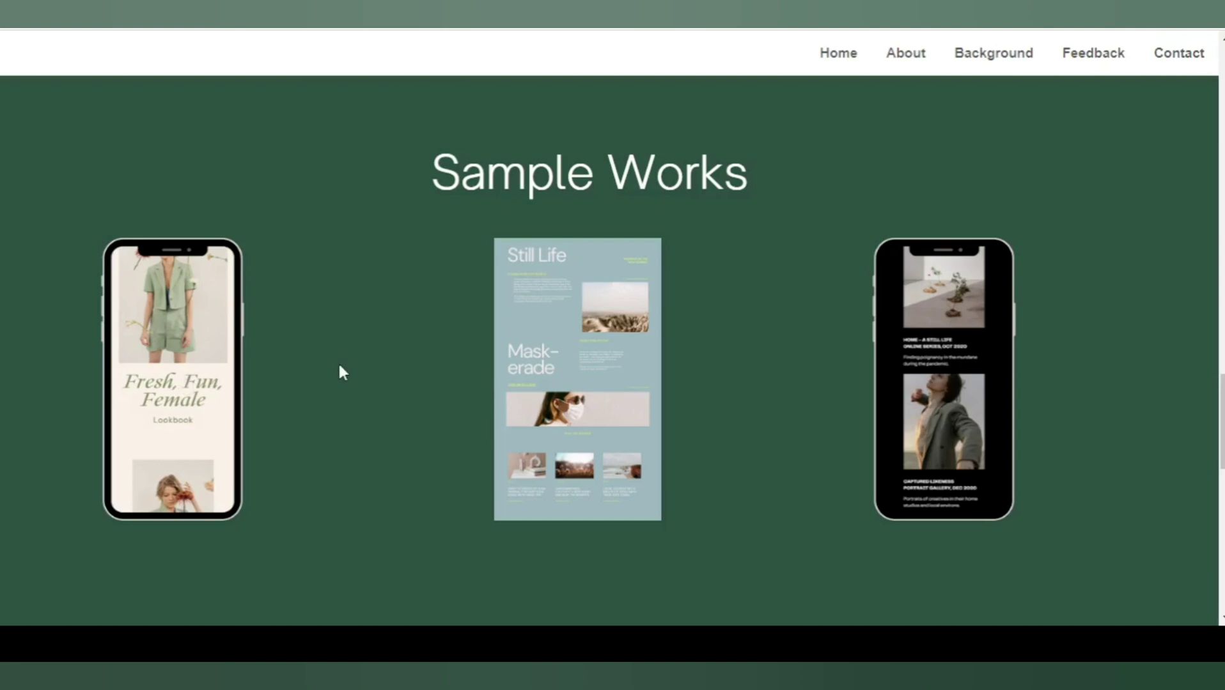
pyautogui.scroll(-1, 486, 333)
pyautogui.scroll(15, 573, 285)
pyautogui.scroll(5, 573, 287)
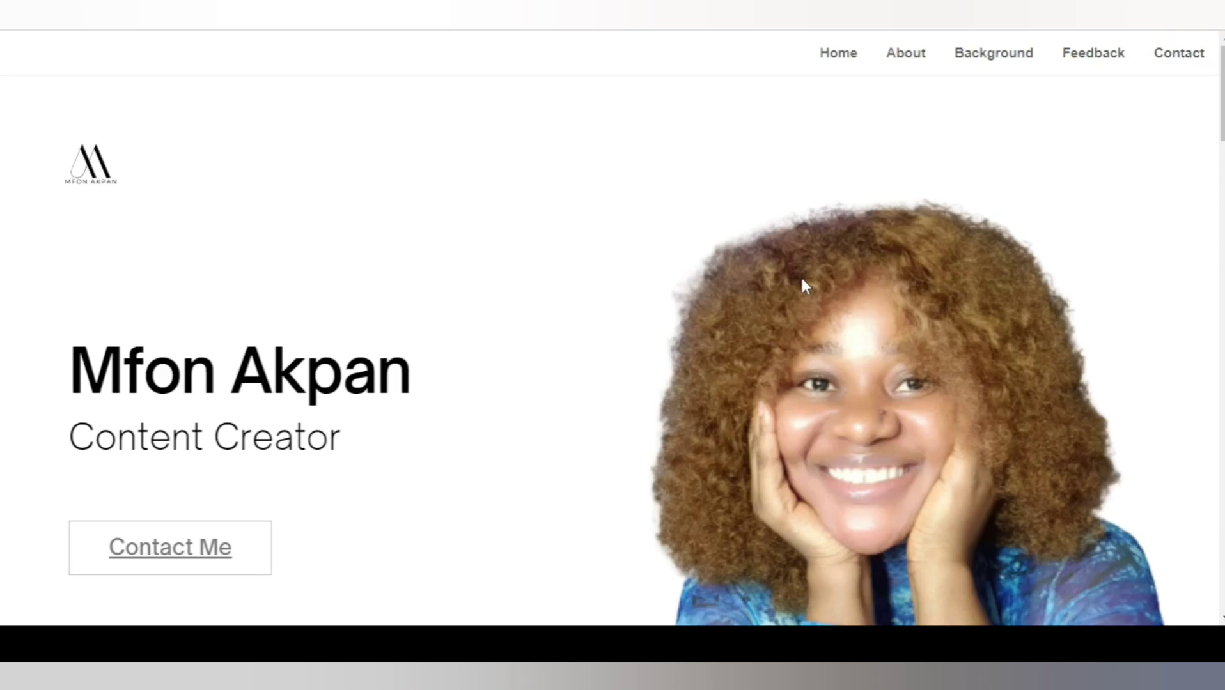
pyautogui.scroll(-12, 803, 286)
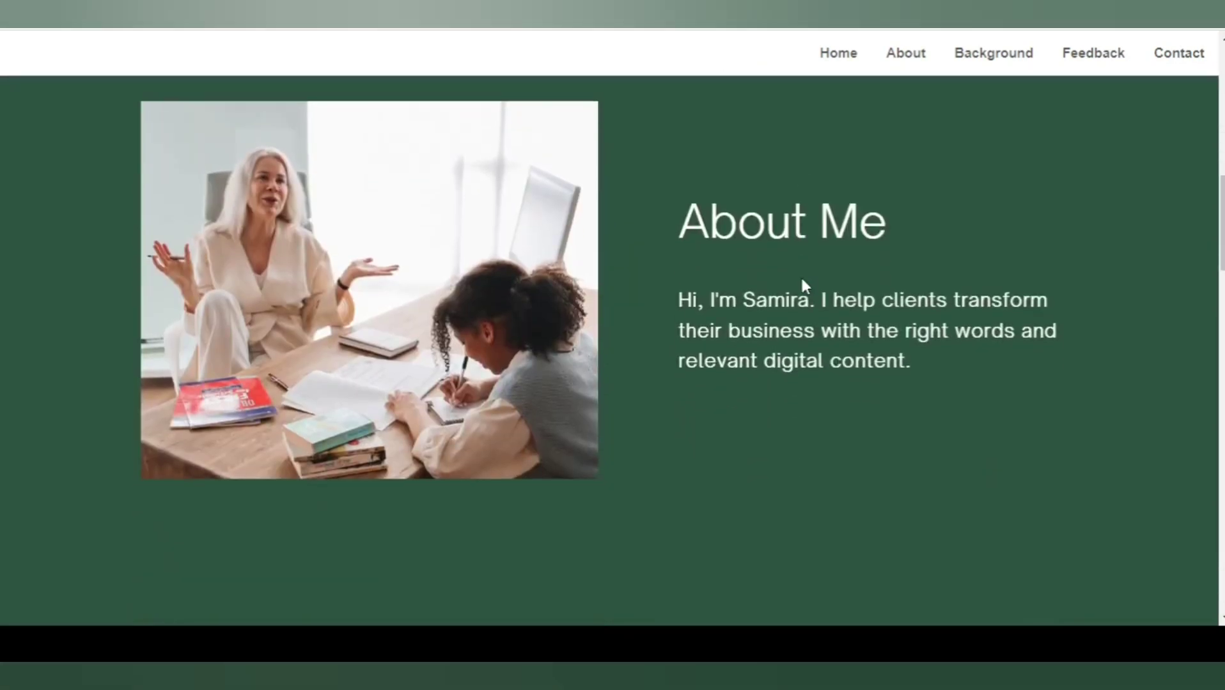
pyautogui.scroll(-15, 804, 286)
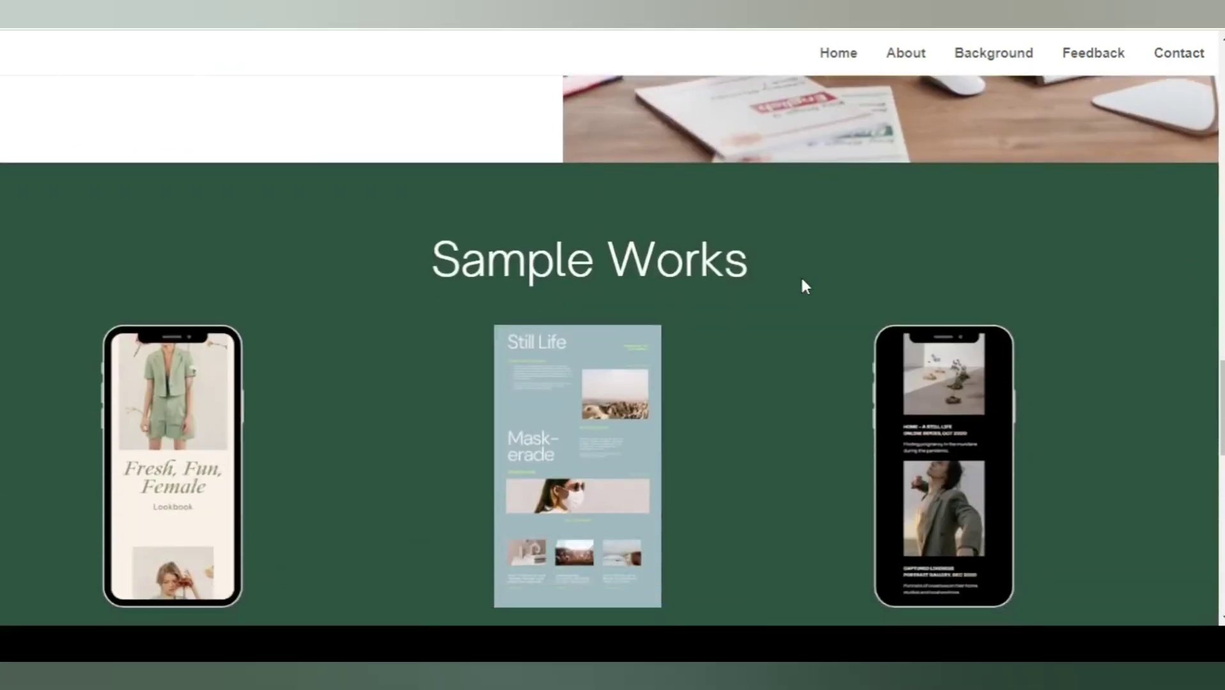
pyautogui.scroll(-3, 803, 286)
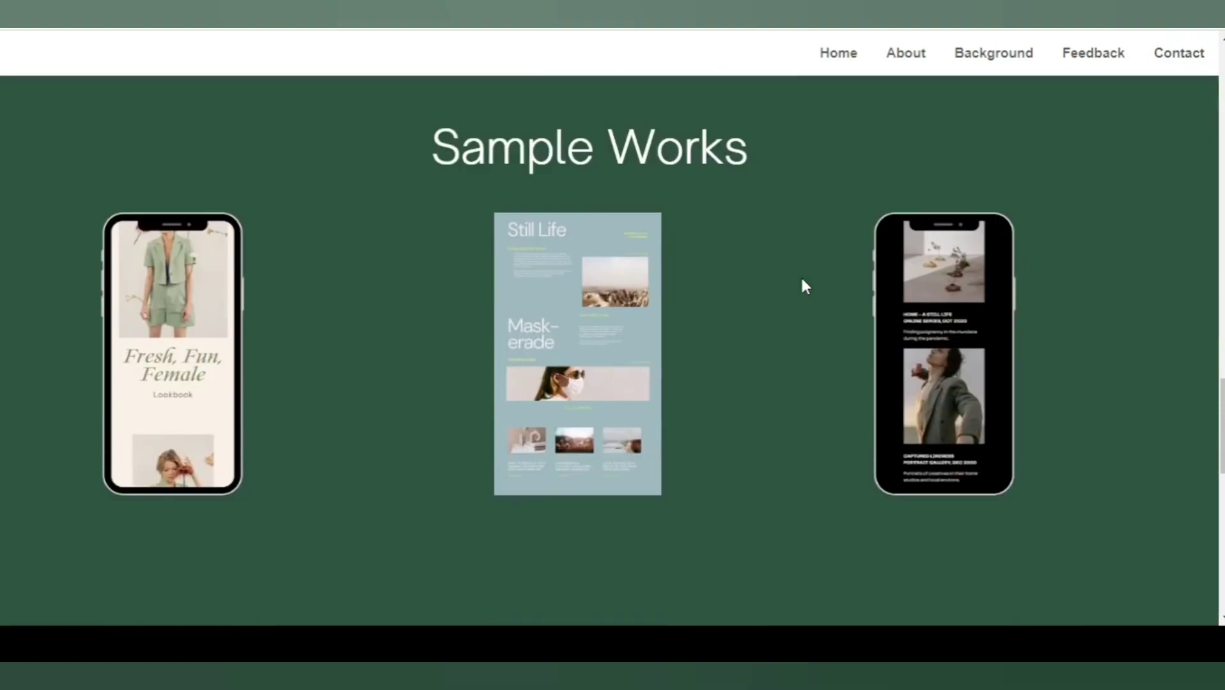